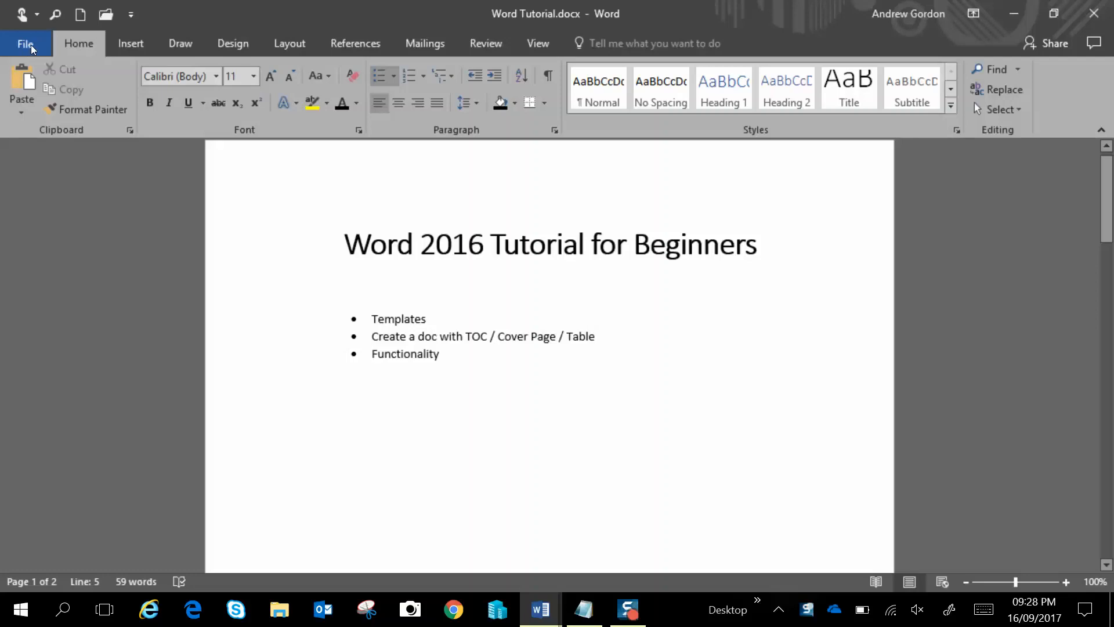
Search the online document templates for "resume"
{"action": "left_click", "coordinate": [27, 46]}
{"action": "left_click", "coordinate": [49, 118]}
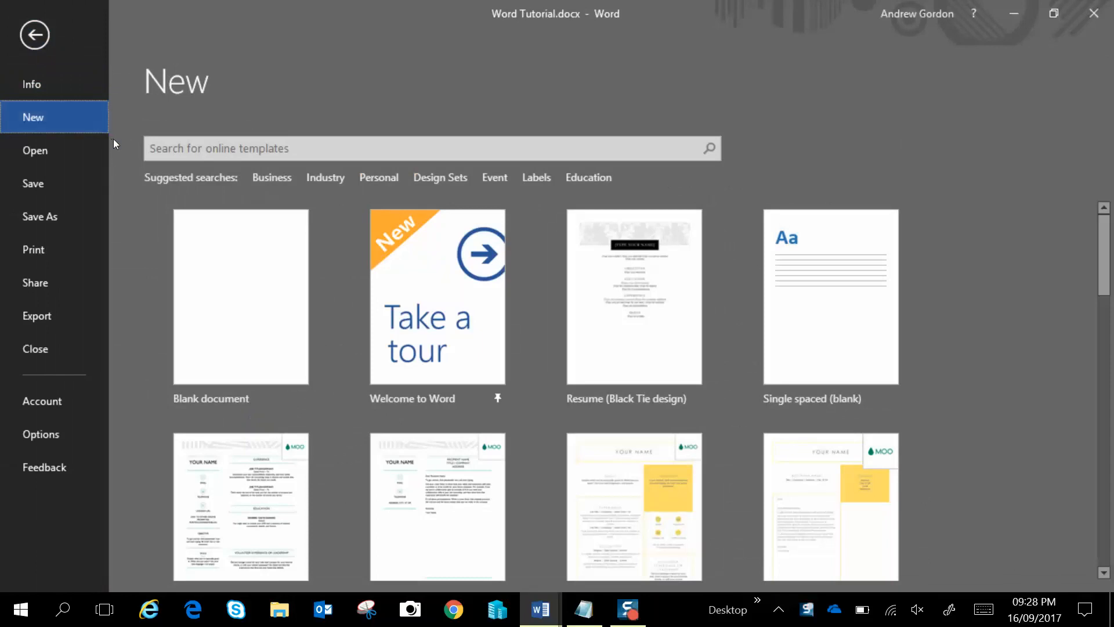
{"action": "left_click", "coordinate": [221, 157]}
{"action": "left_click", "coordinate": [229, 154]}
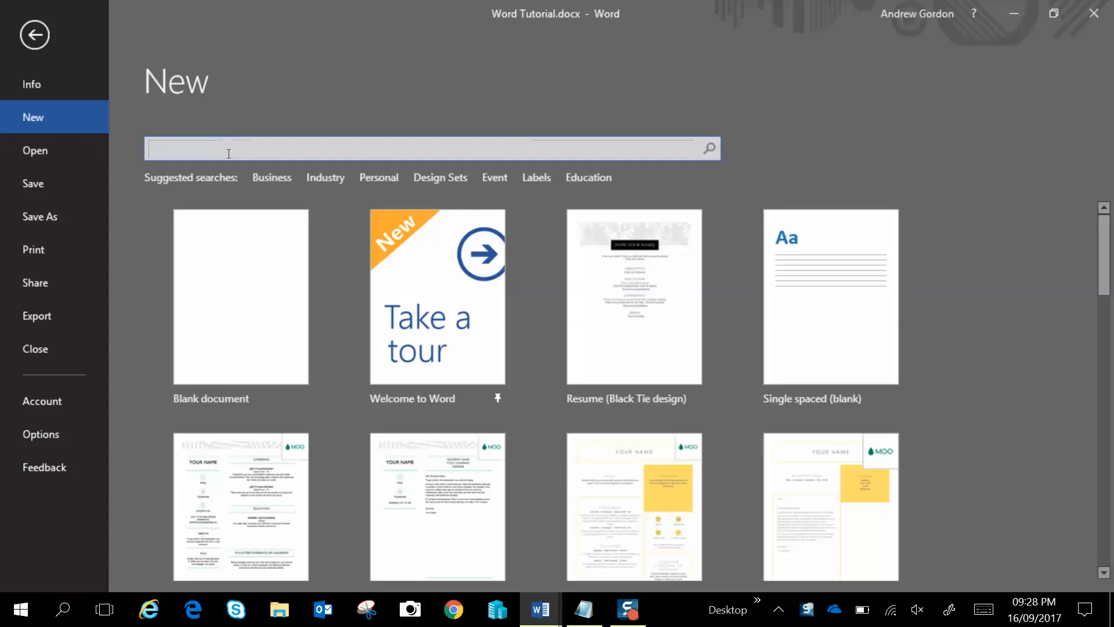
{"action": "type", "text": "resume"}
{"action": "key", "text": "Return"}
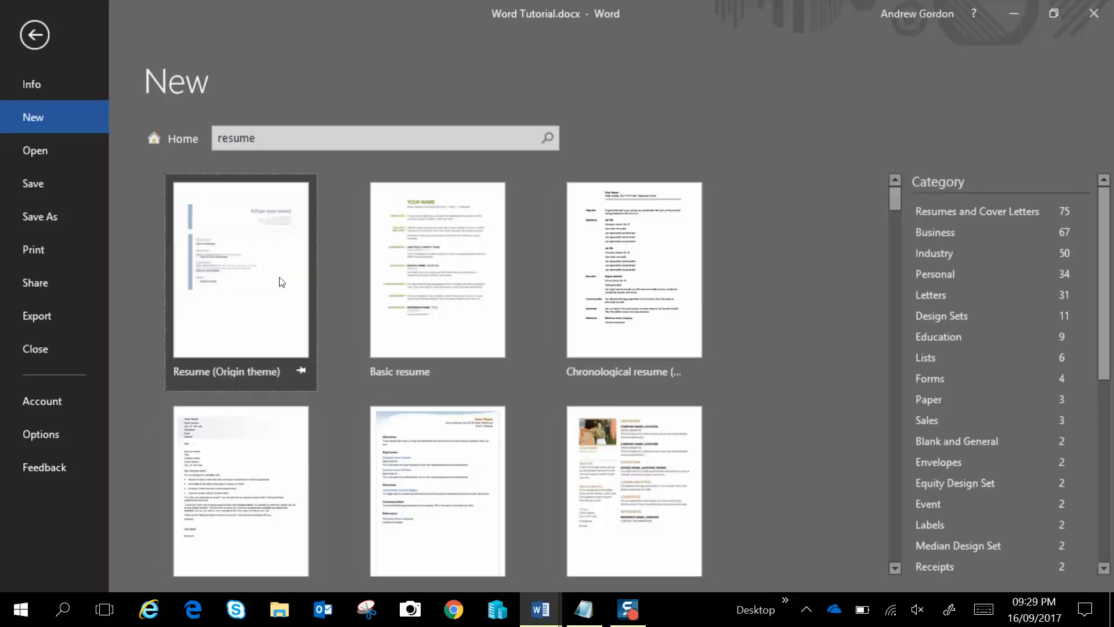
Create a document from the Basic resume template and replace the name placeholder with the user's full name
{"action": "left_click", "coordinate": [430, 295]}
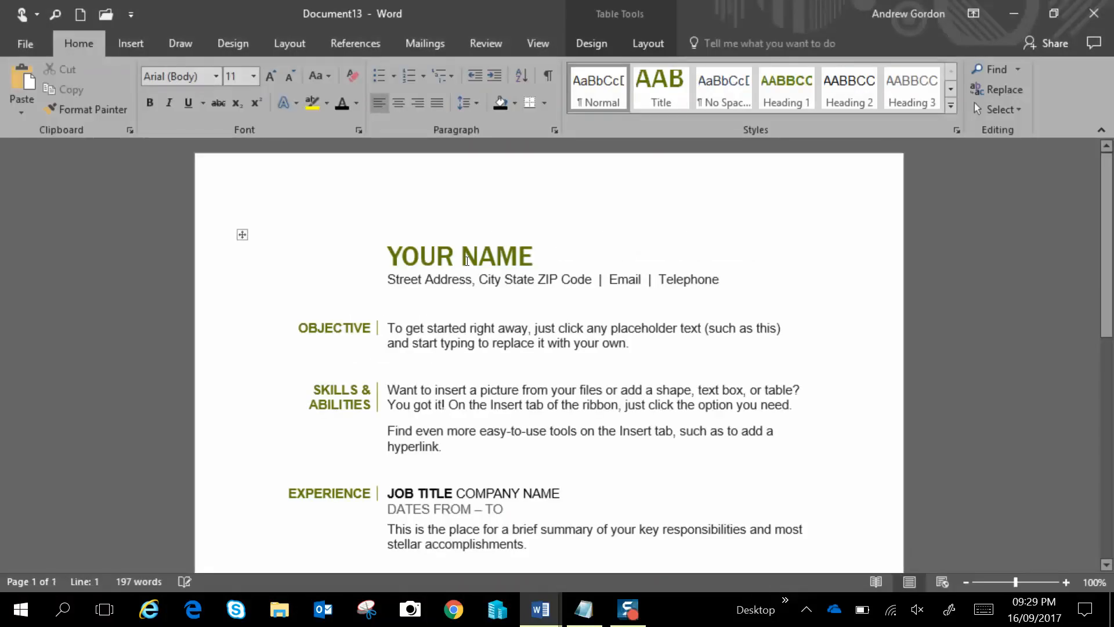
{"action": "left_click", "coordinate": [467, 261]}
{"action": "type", "text": "ANDREW GORDON"}
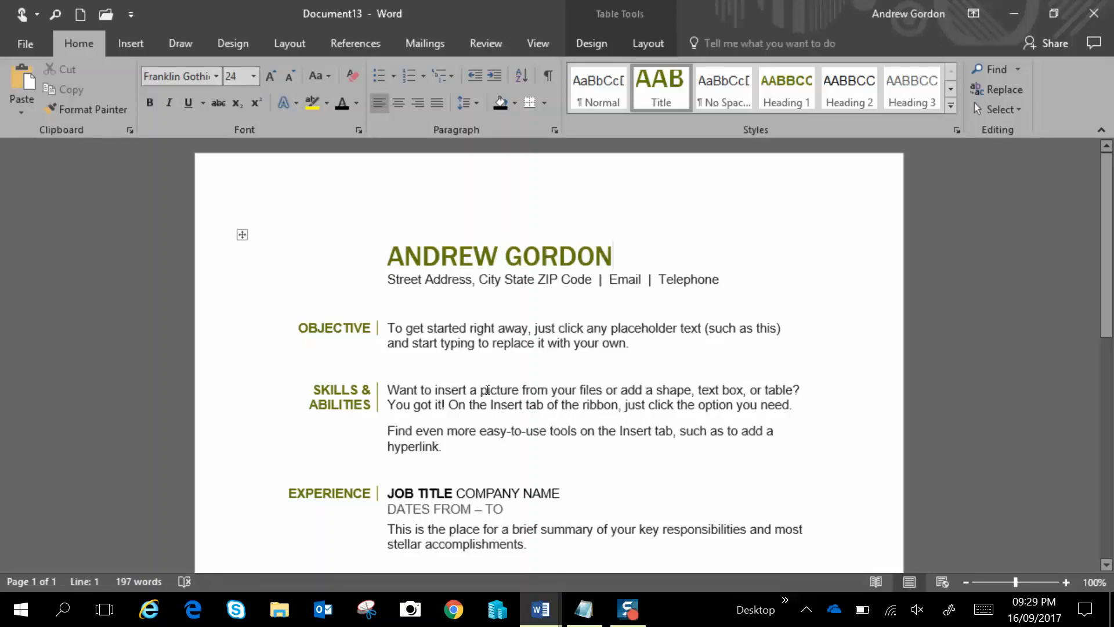
Close the resume document without saving it
{"action": "scroll", "coordinate": [487, 390], "scroll_direction": "down", "scroll_amount": 1}
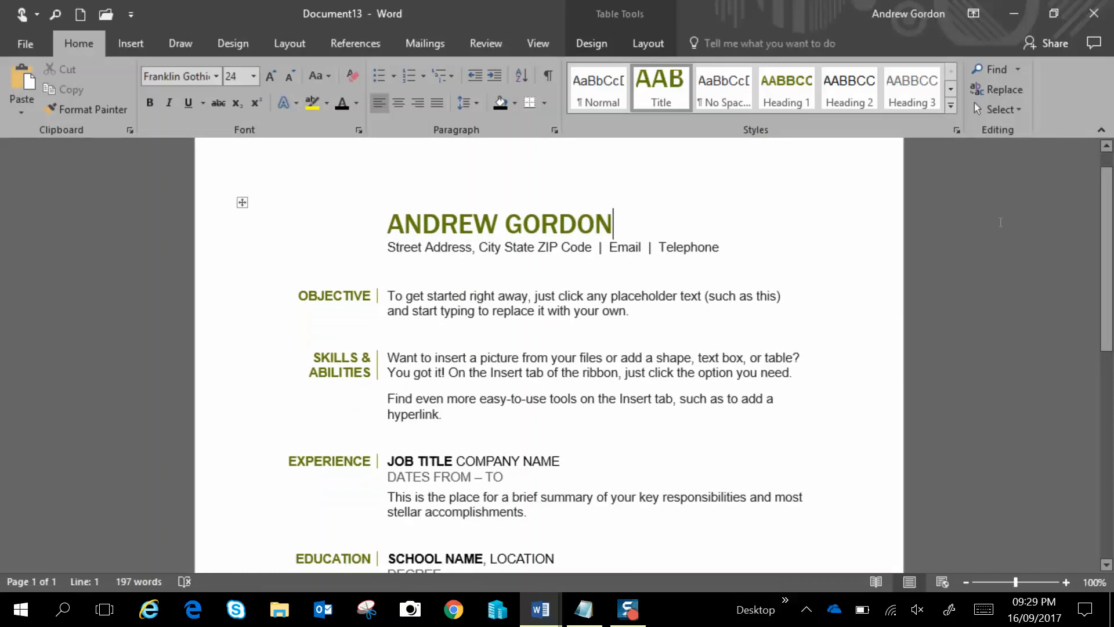
{"action": "left_click", "coordinate": [1094, 15]}
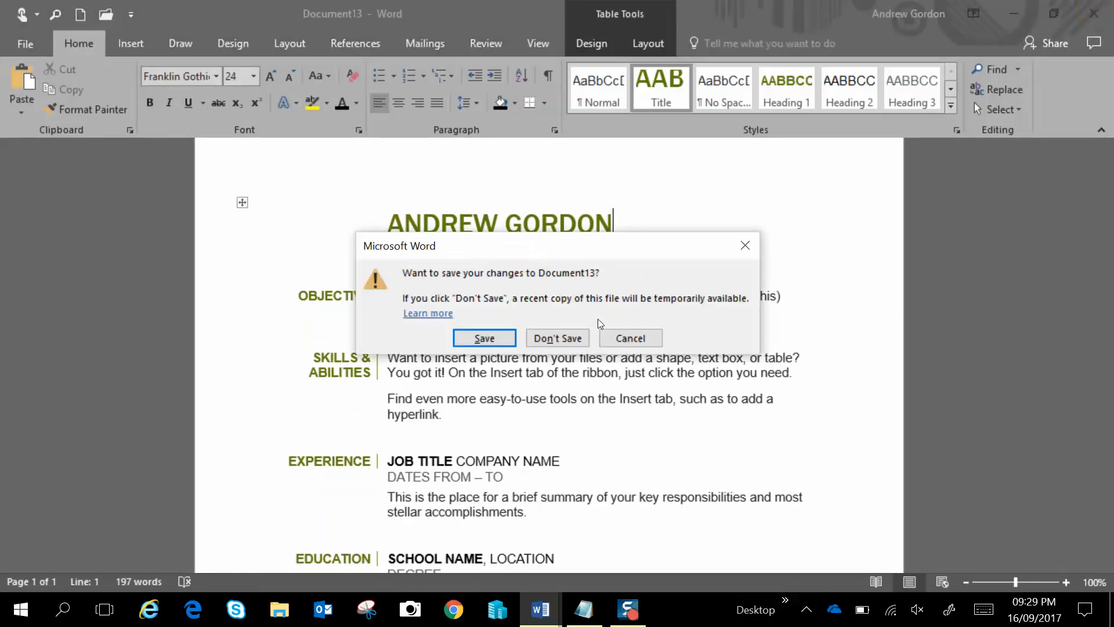
{"action": "left_click", "coordinate": [584, 340]}
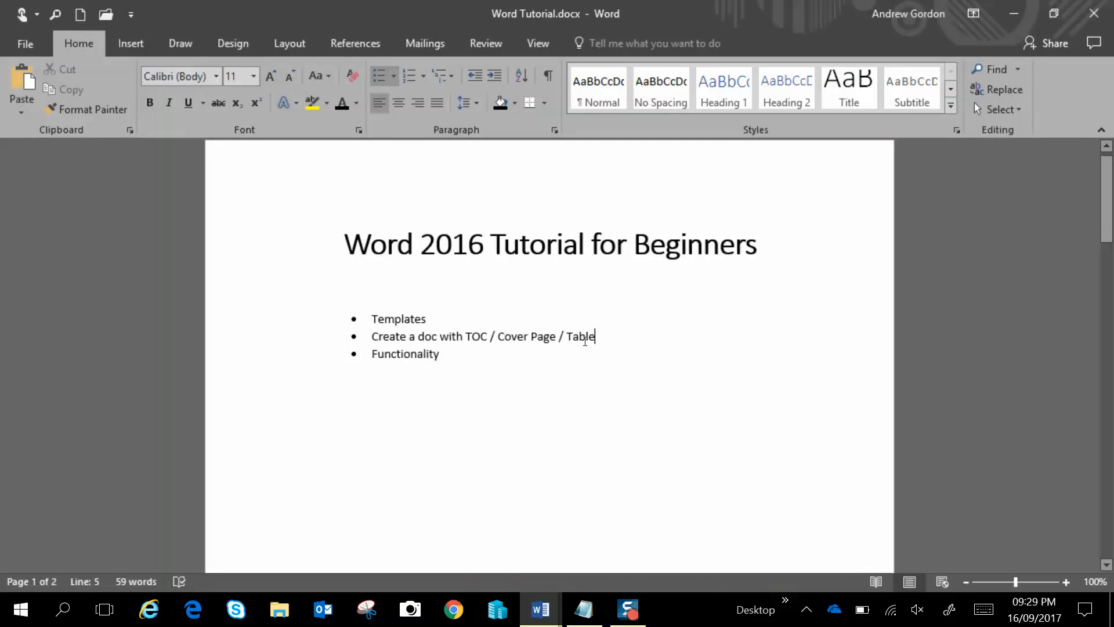
Create a new blank document
{"action": "left_click", "coordinate": [30, 46]}
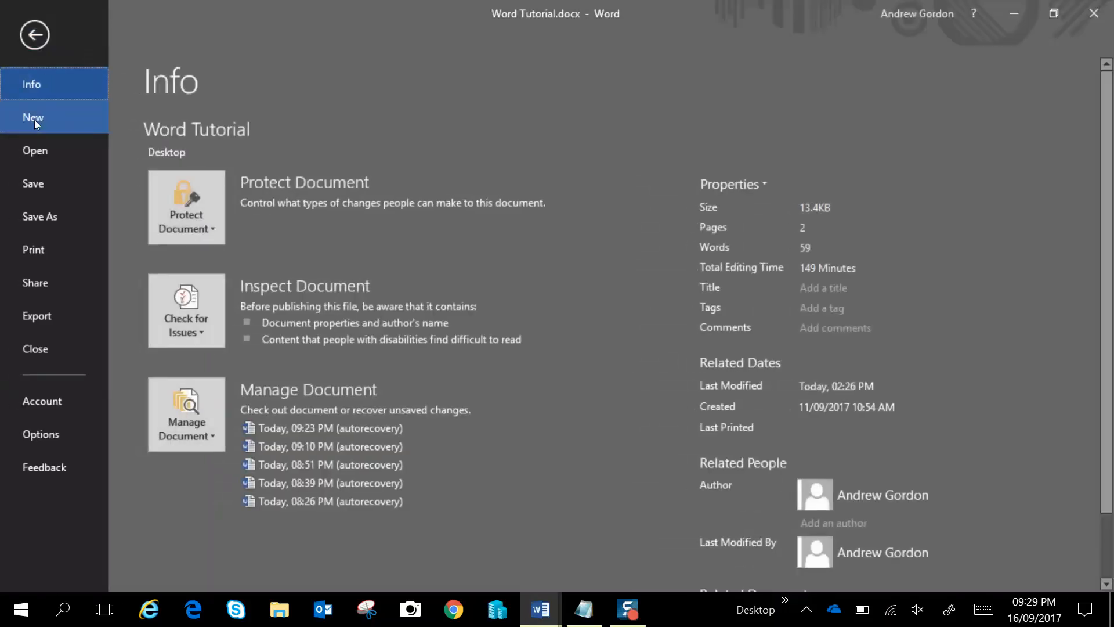
{"action": "left_click", "coordinate": [33, 120]}
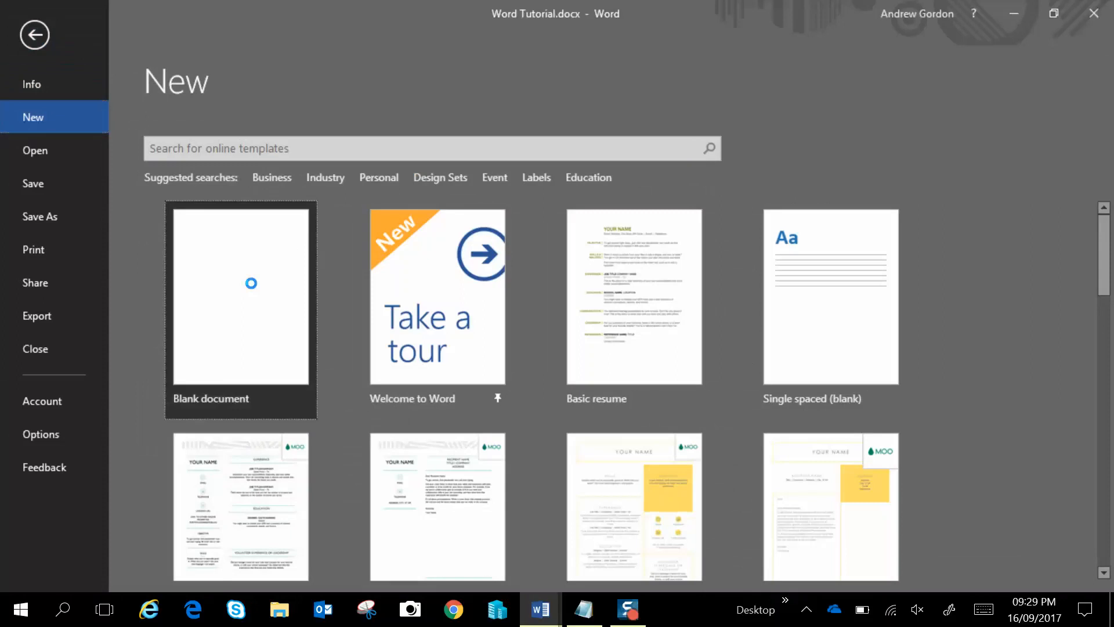
{"action": "left_click", "coordinate": [253, 287]}
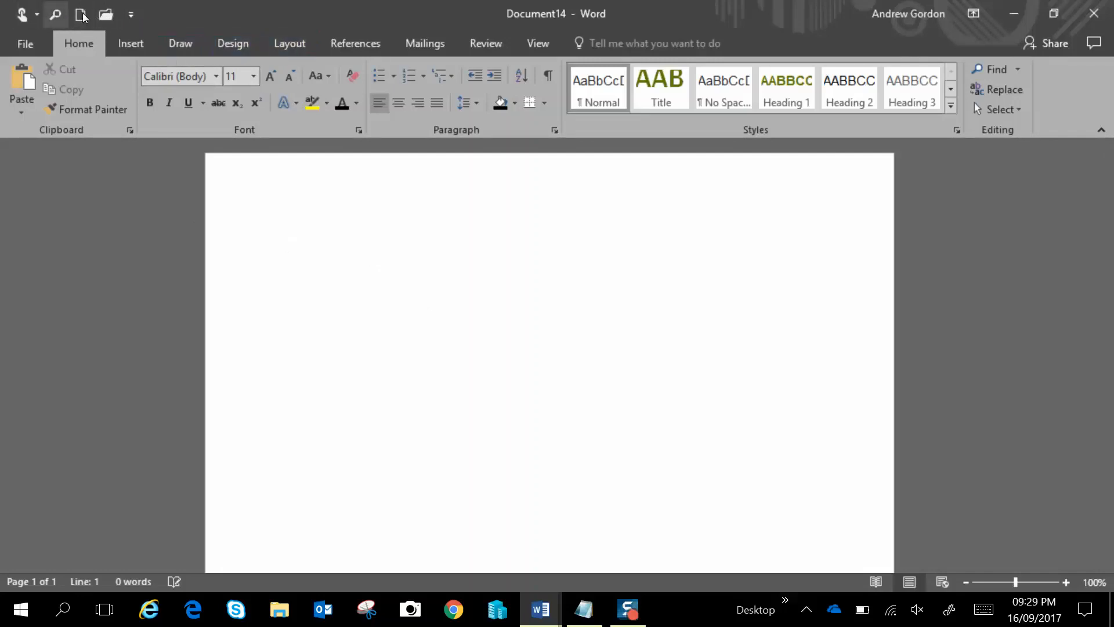
Add the Save command to the Quick Access Toolbar
{"action": "left_click", "coordinate": [129, 15]}
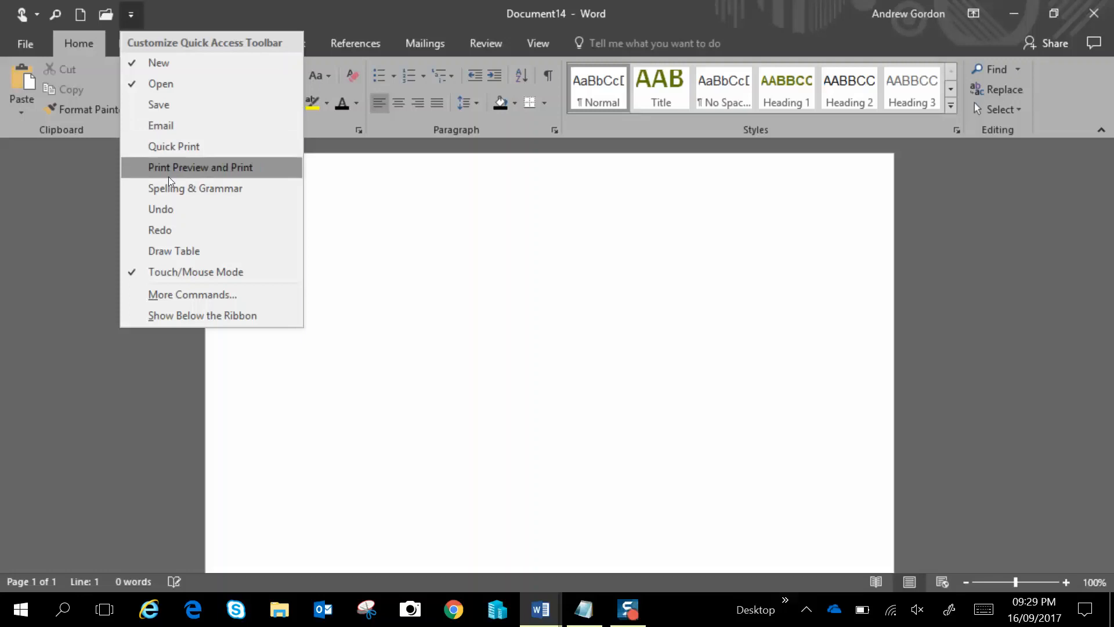
{"action": "left_click", "coordinate": [182, 107]}
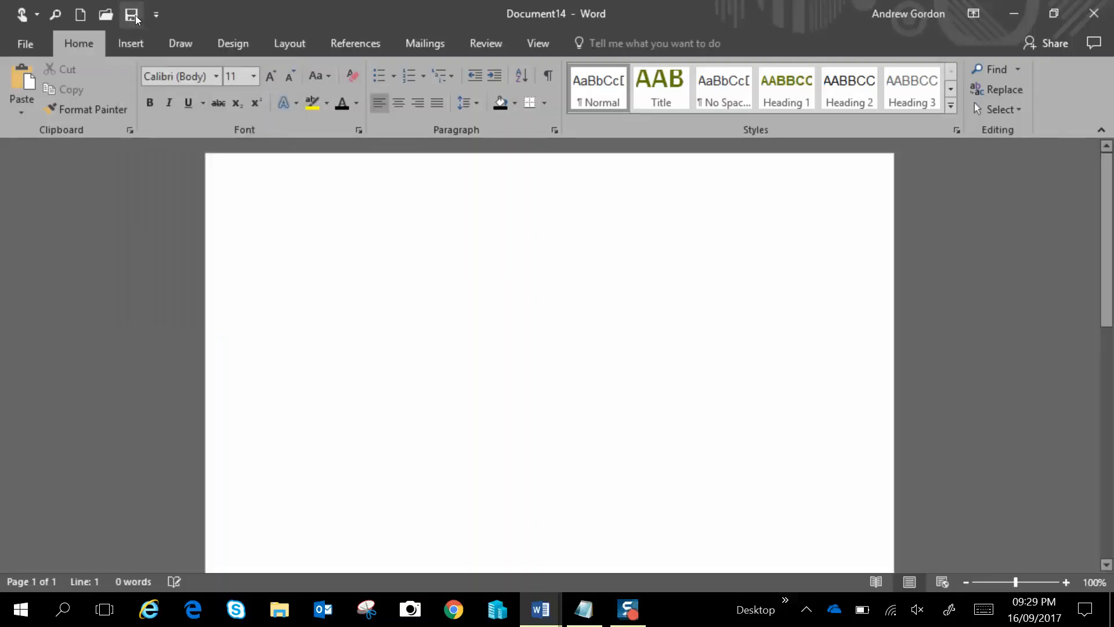
{"action": "left_click", "coordinate": [157, 16]}
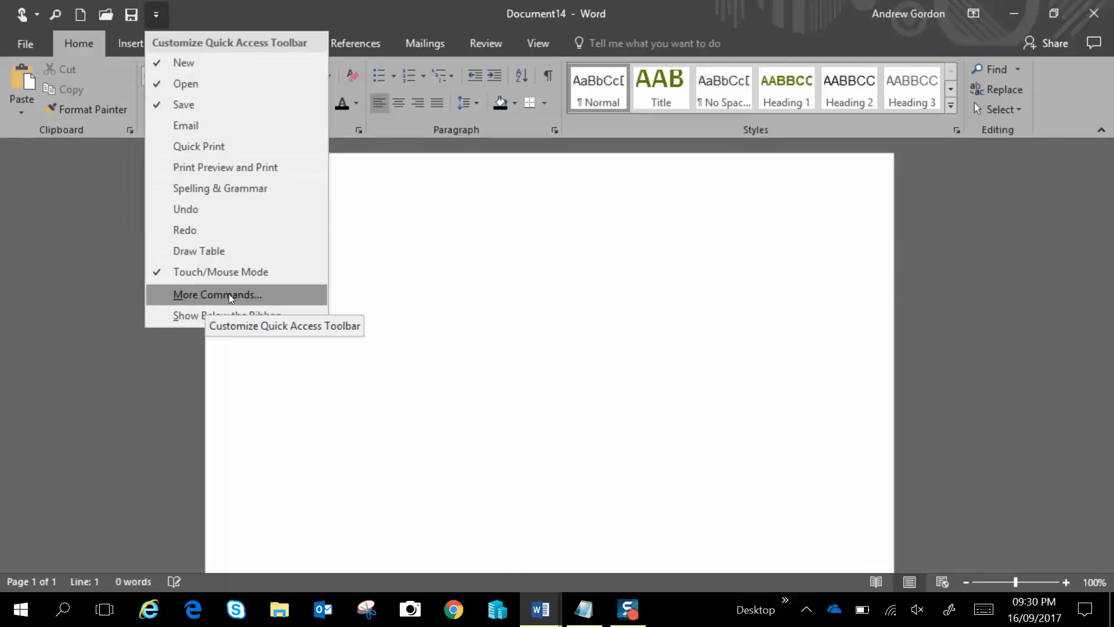
{"action": "left_click", "coordinate": [418, 27]}
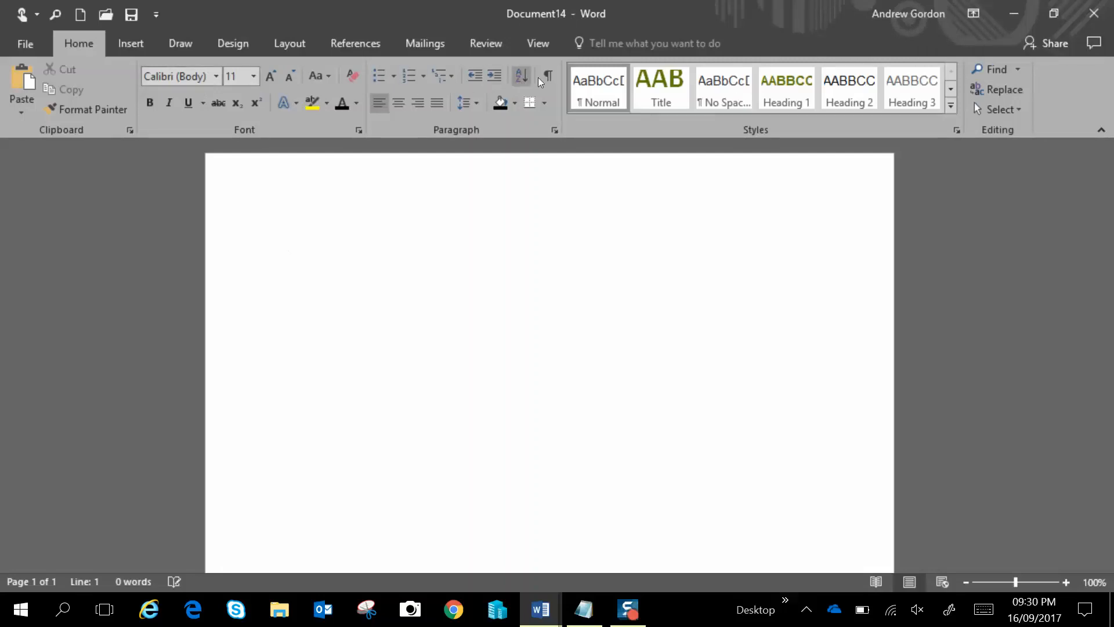
{"action": "left_click", "coordinate": [133, 45]}
{"action": "left_click", "coordinate": [87, 44]}
{"action": "left_click", "coordinate": [973, 14]}
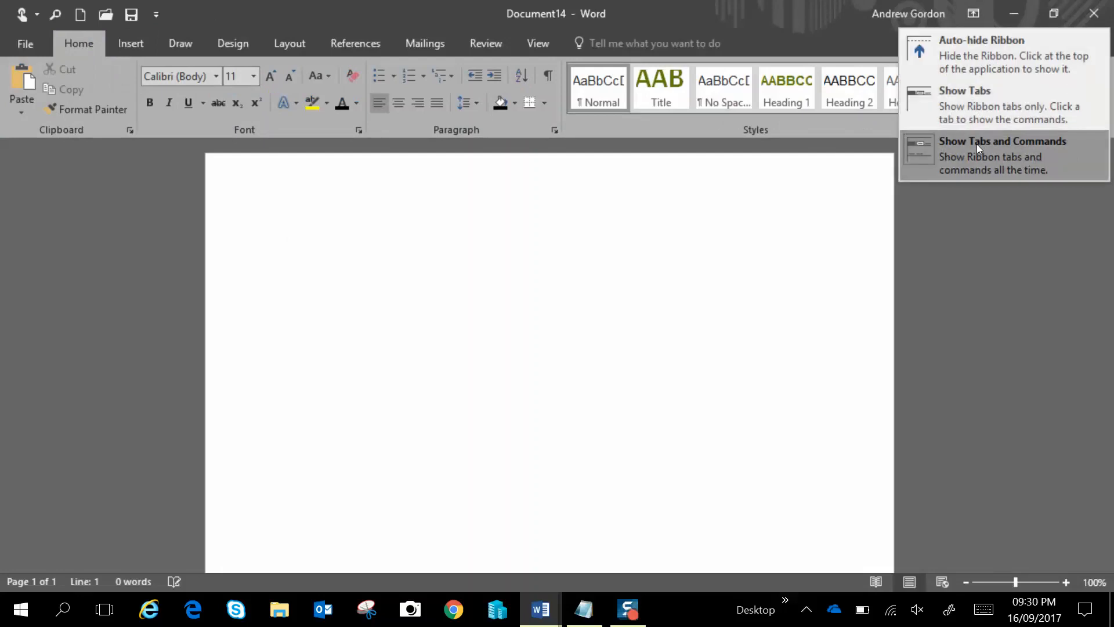
{"action": "left_click", "coordinate": [777, 21]}
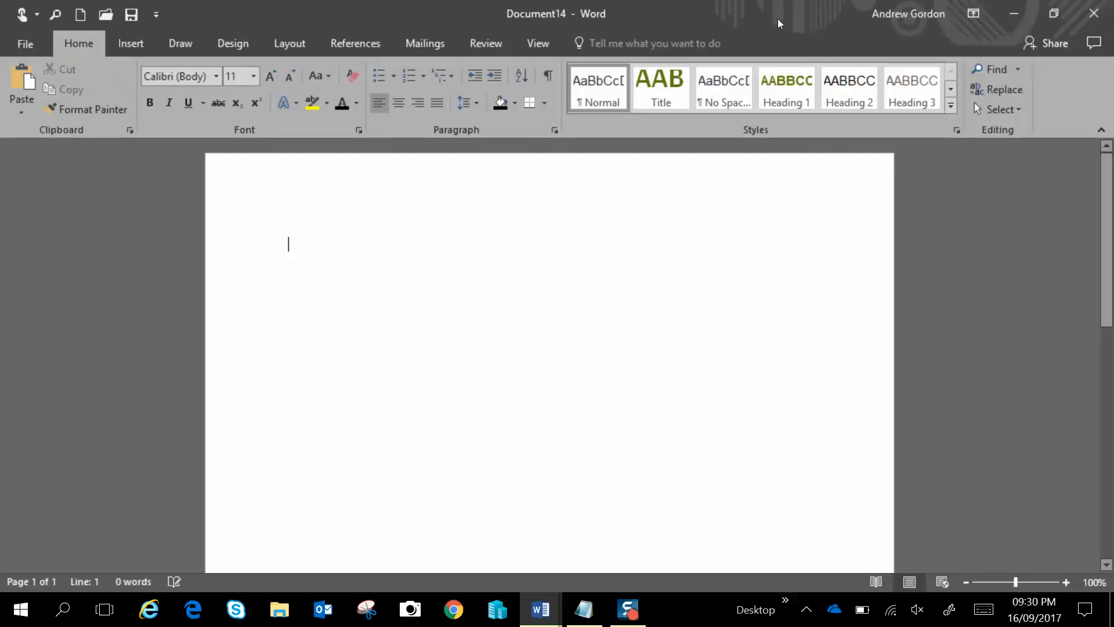
Collapse the ribbon and pin it open again
{"action": "left_click", "coordinate": [1102, 131]}
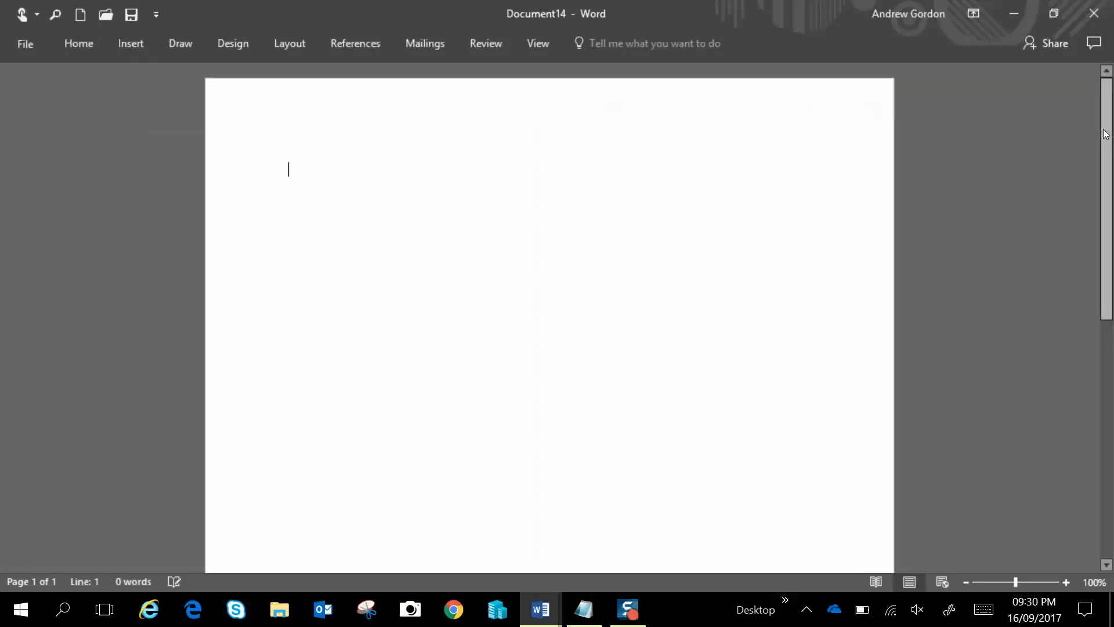
{"action": "left_click", "coordinate": [78, 47]}
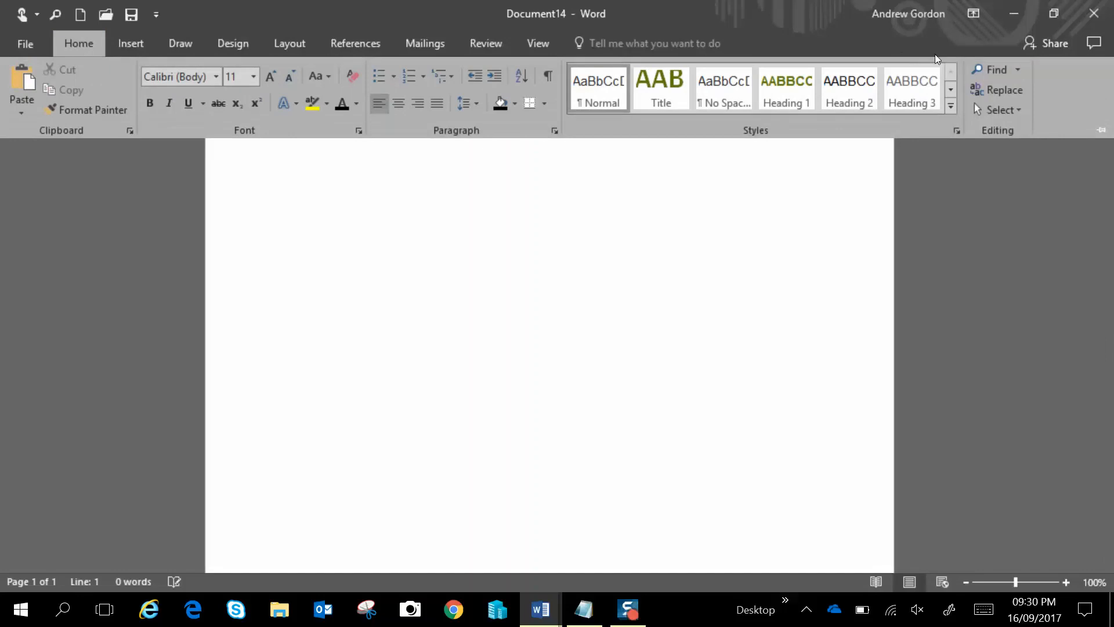
{"action": "left_click", "coordinate": [1100, 130]}
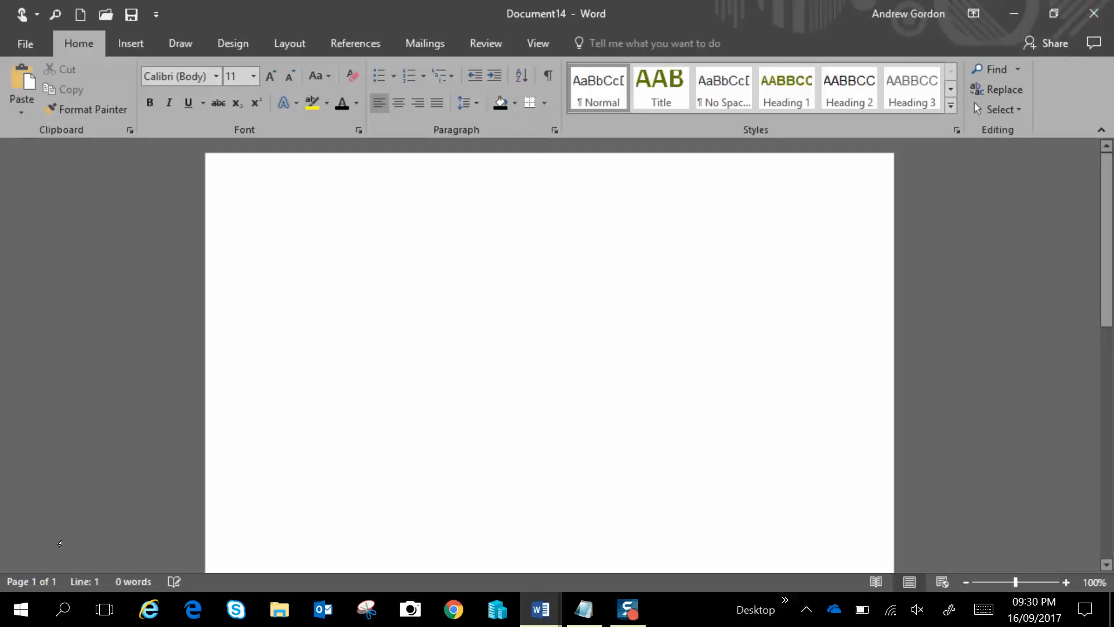
Open and close the Navigation pane and the status bar customization options
{"action": "left_click", "coordinate": [41, 583]}
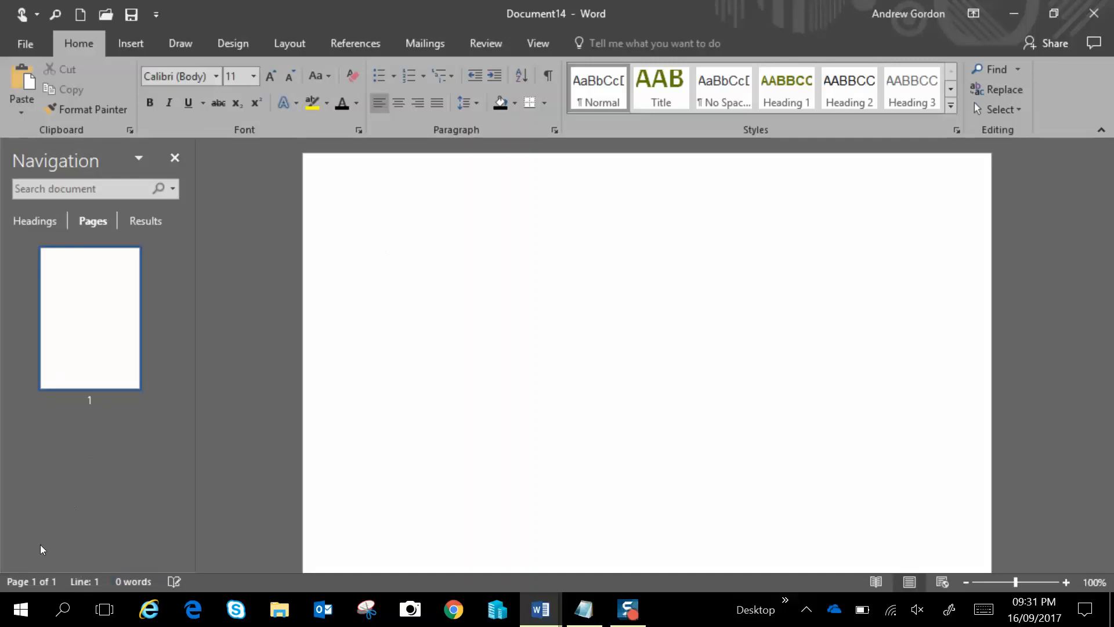
{"action": "left_click", "coordinate": [175, 157]}
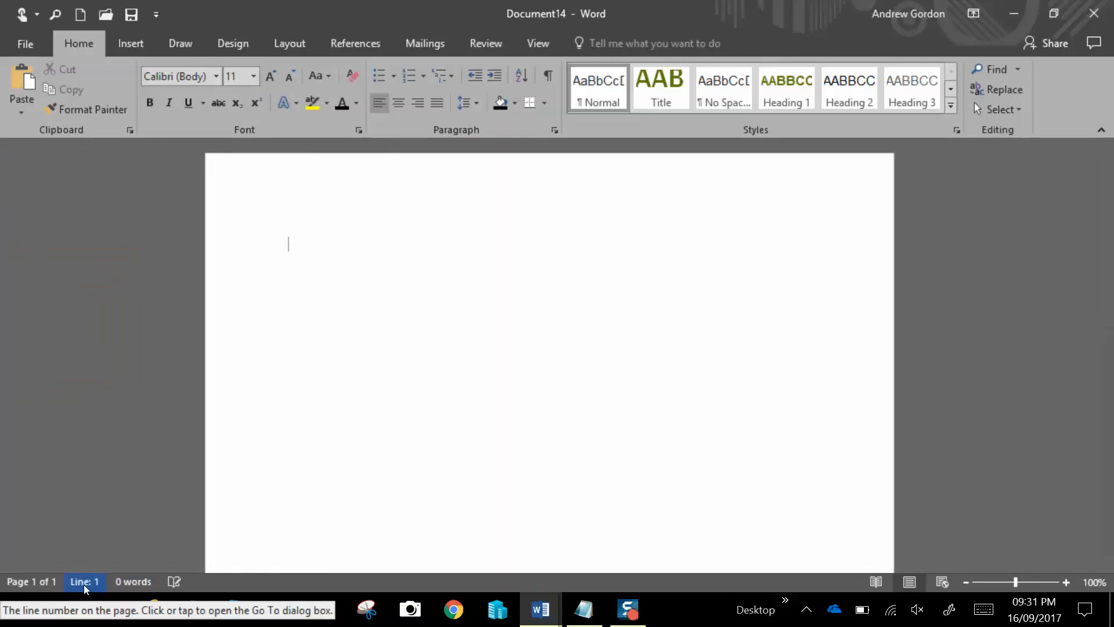
{"action": "right_click", "coordinate": [214, 579]}
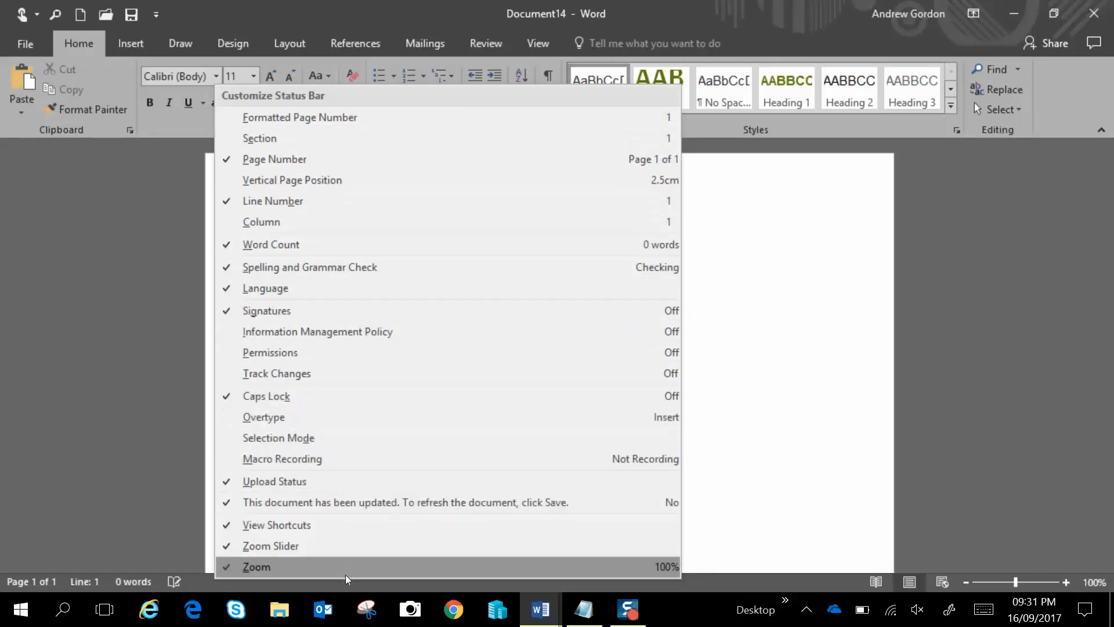
{"action": "left_click", "coordinate": [353, 586]}
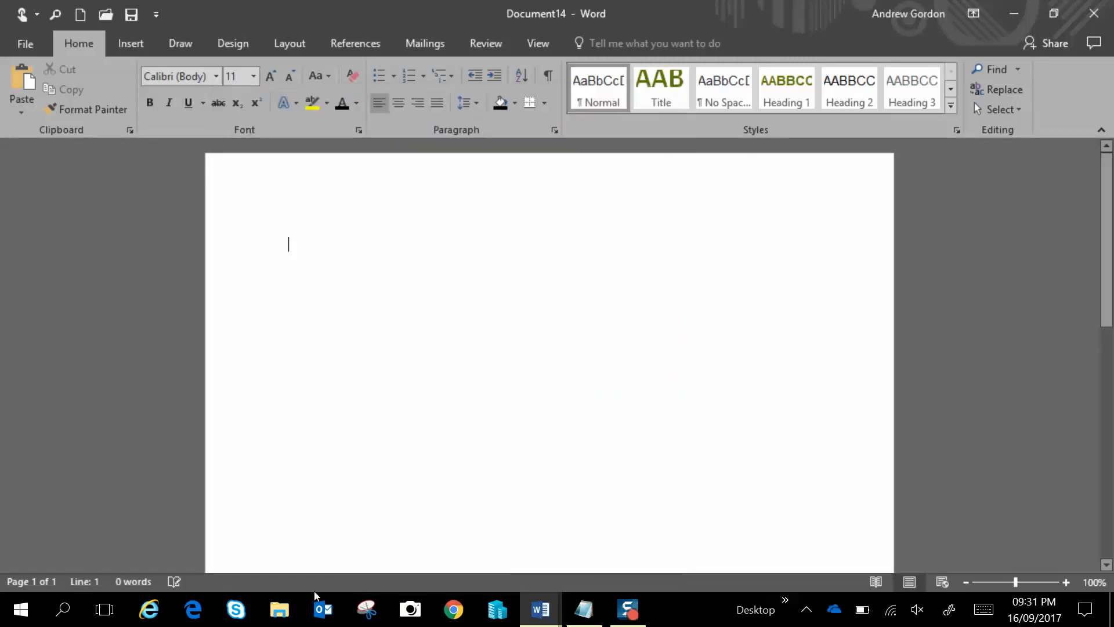
Open the Word Count statistics and the Zoom settings, closing each without changes
{"action": "left_click", "coordinate": [139, 582]}
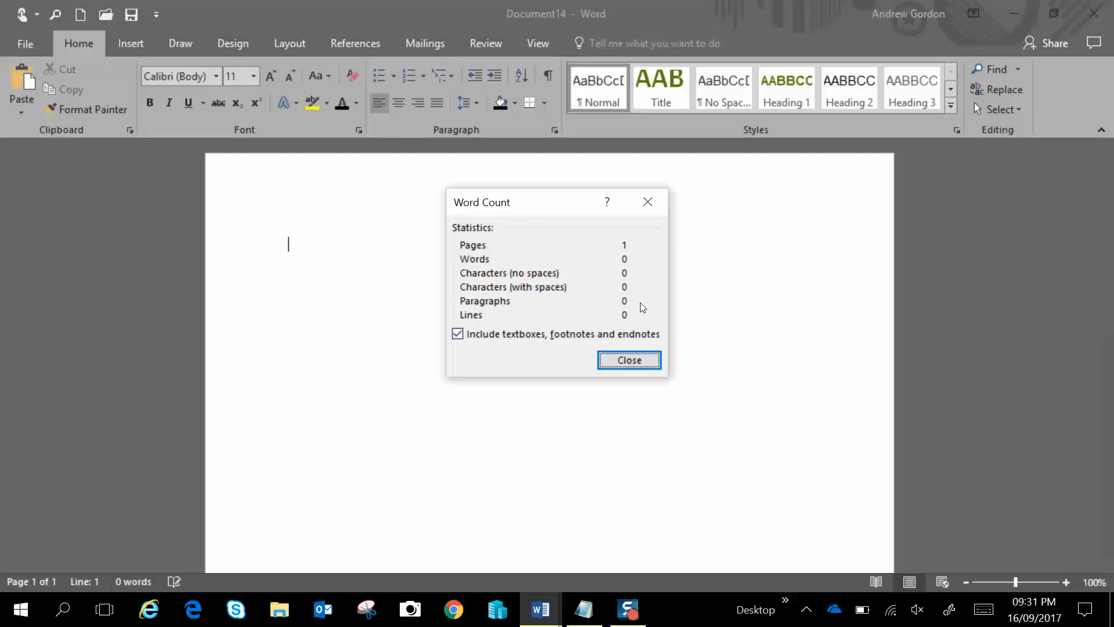
{"action": "left_click", "coordinate": [619, 361]}
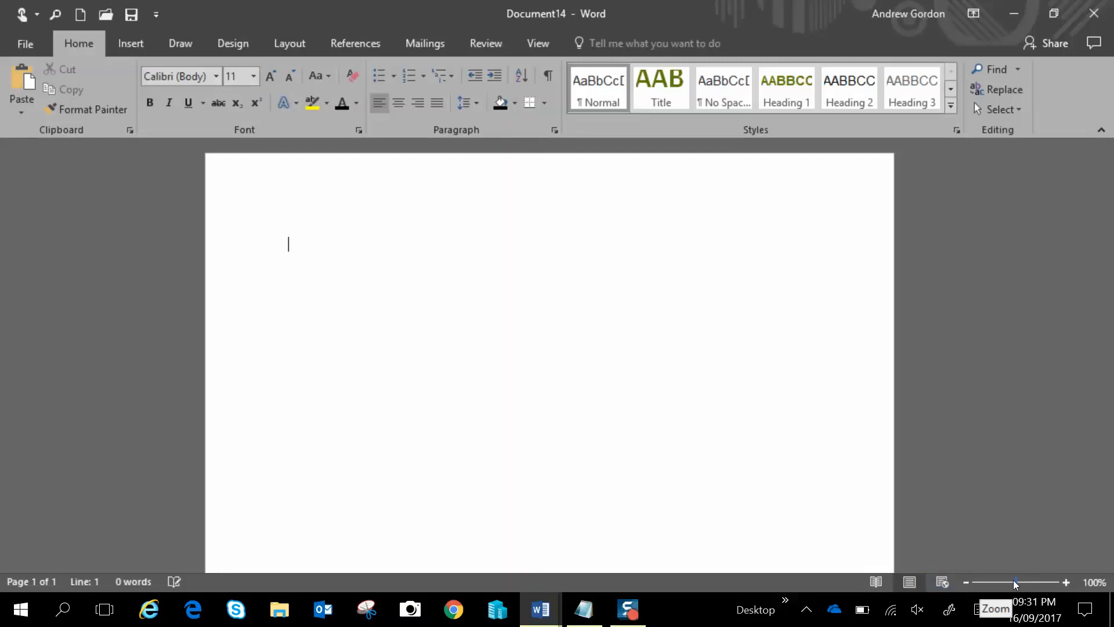
{"action": "left_click", "coordinate": [1092, 586]}
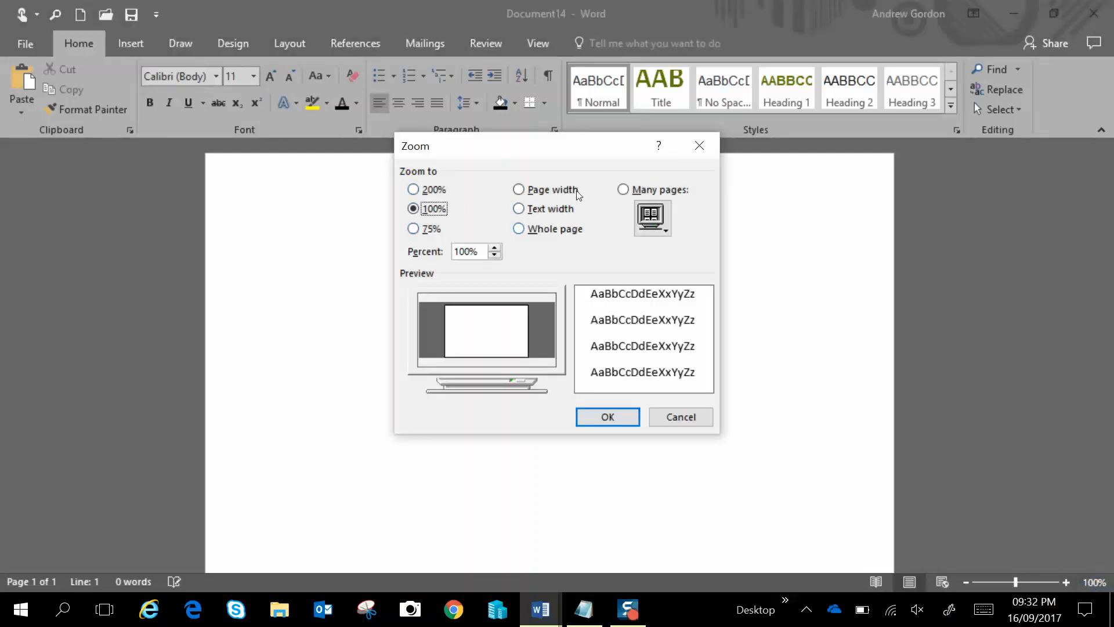
{"action": "left_click", "coordinate": [709, 417]}
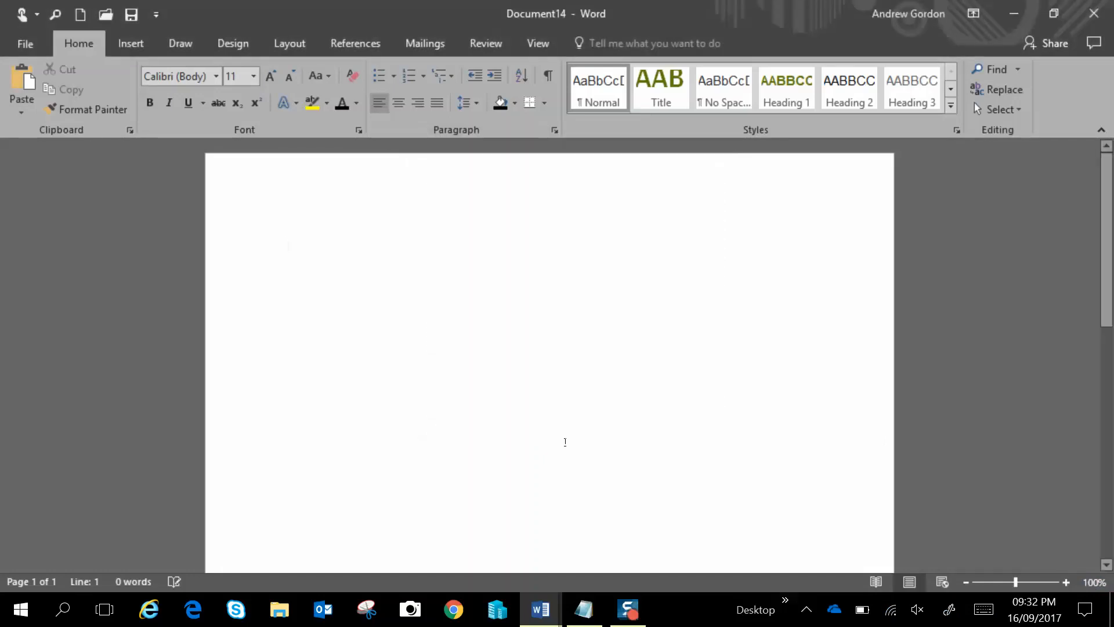
Add two blank lines and paste the sample paragraph into the document
{"action": "key", "text": "Return"}
{"action": "key", "text": "Return"}
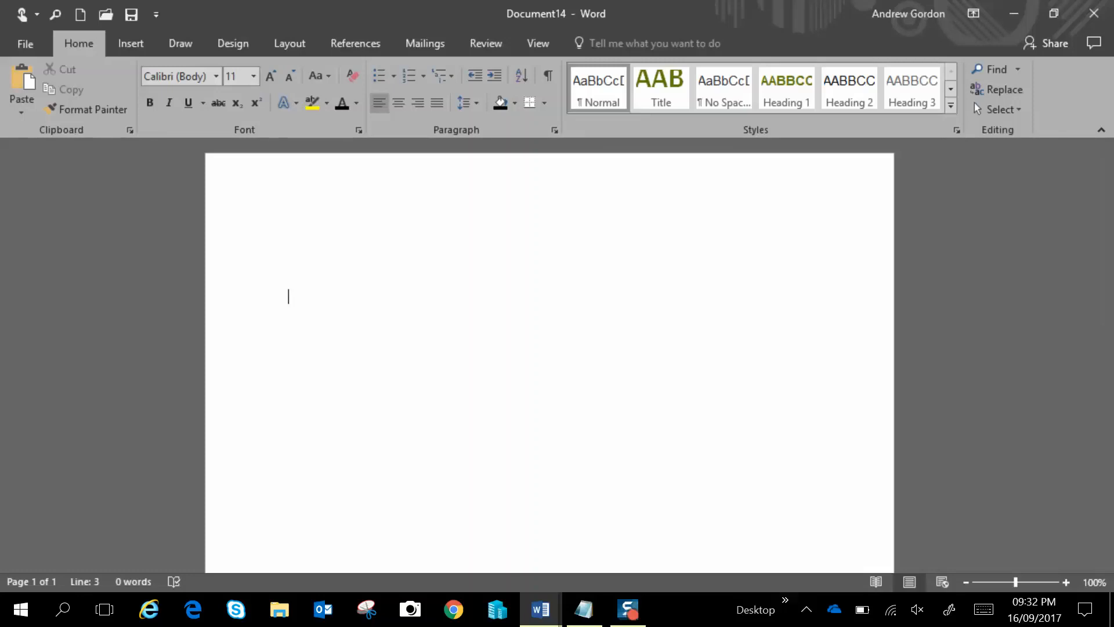
{"action": "type", "text": "Here is some text that can be used in the Word 2016 demonstration. Subscribe to Andrew Gordon because he is creating useful tutorials as well as mobile news and gameplay. It’s a mix of education and entertainment, you can call it edutainment."}
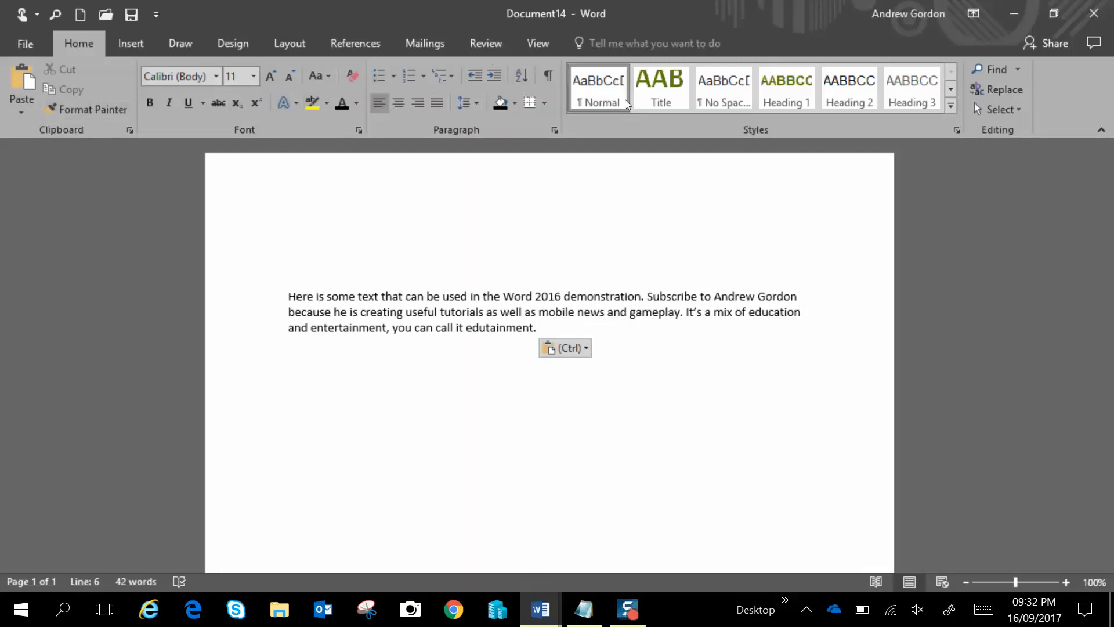
Select the pasted paragraph and preview font sizes and fonts, keeping Calibri (Body) at 11
{"action": "left_click", "coordinate": [320, 285]}
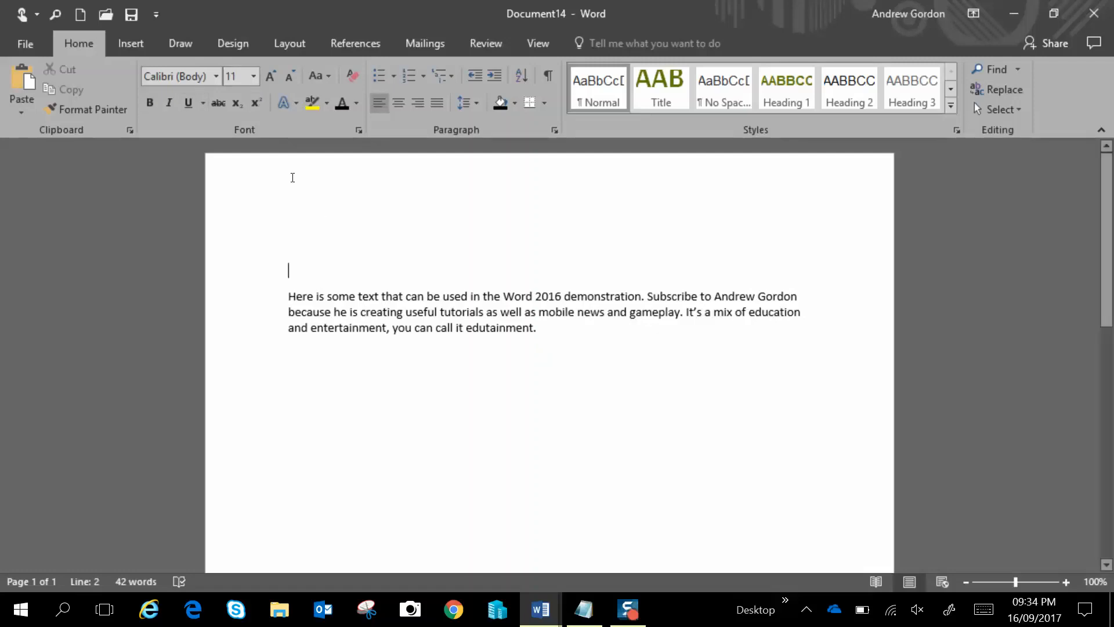
{"action": "left_click", "coordinate": [252, 80]}
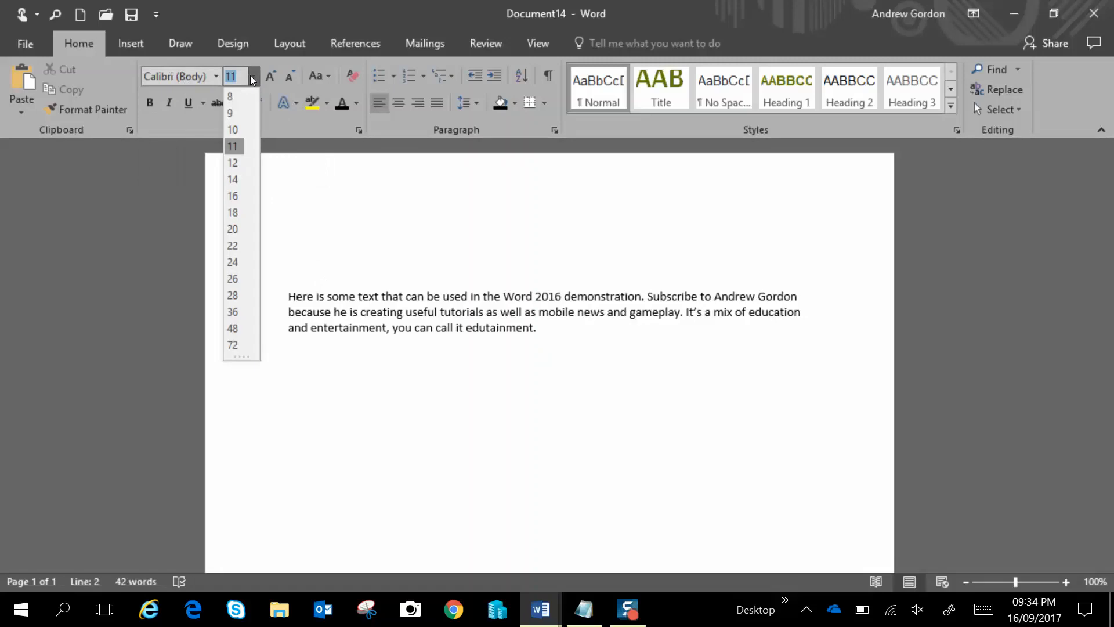
{"action": "left_click", "coordinate": [252, 80]}
{"action": "left_click_drag", "start_coordinate": [539, 328], "coordinate": [287, 297]}
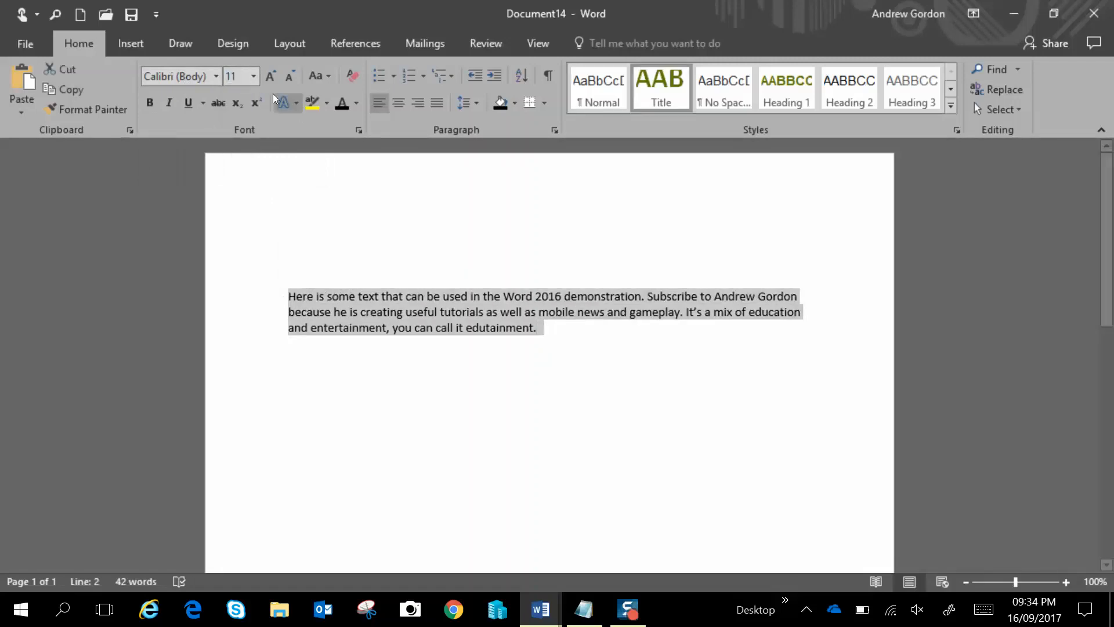
{"action": "left_click", "coordinate": [252, 80]}
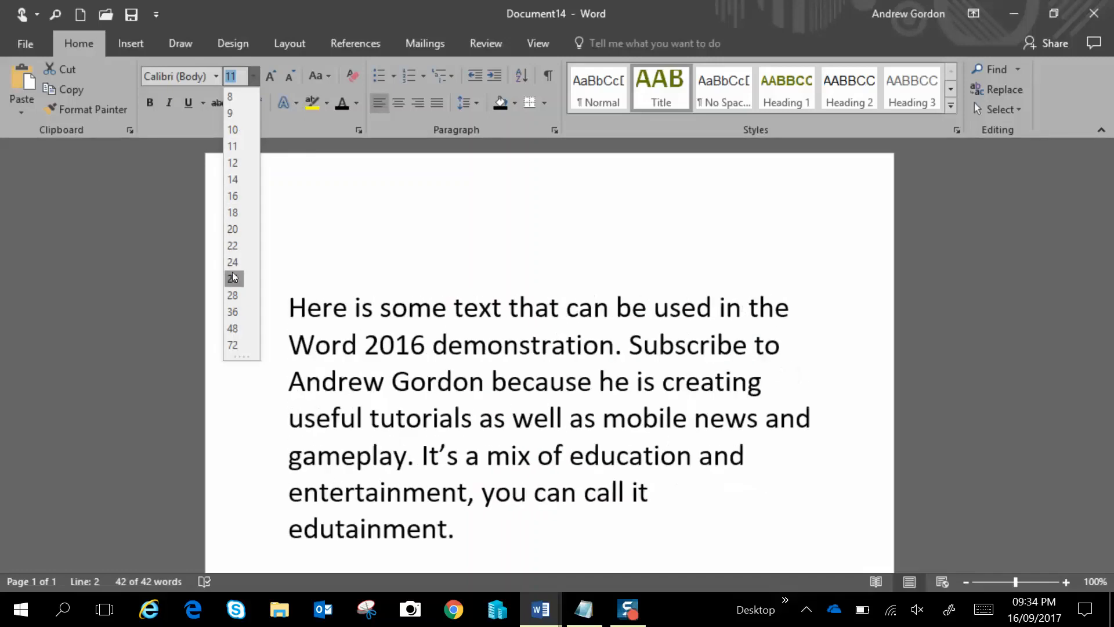
{"action": "left_click", "coordinate": [235, 144]}
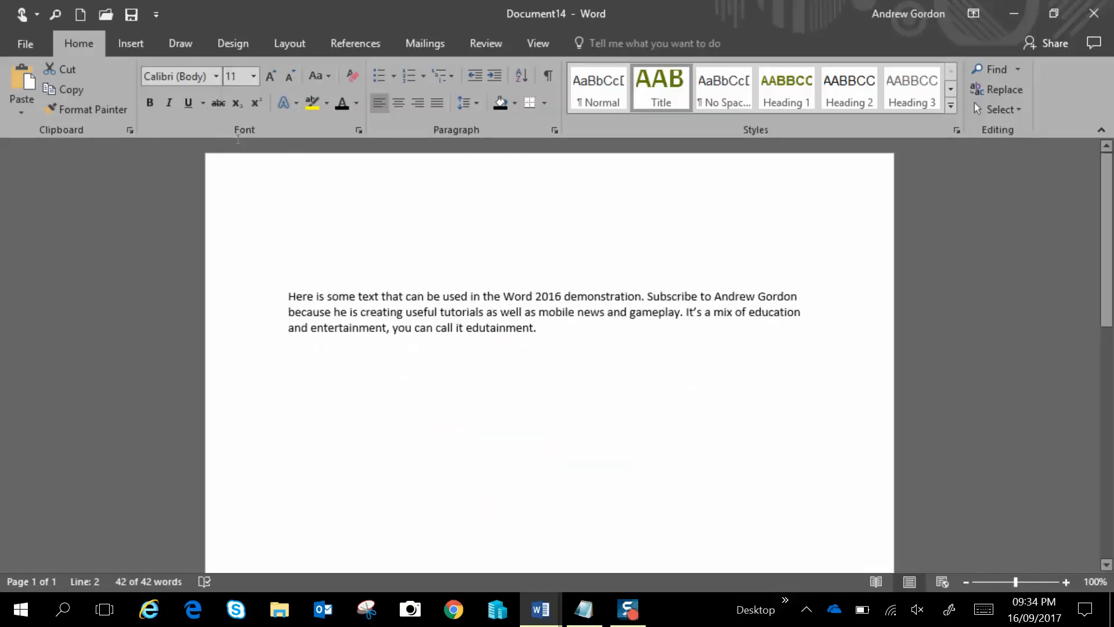
{"action": "left_click", "coordinate": [216, 76]}
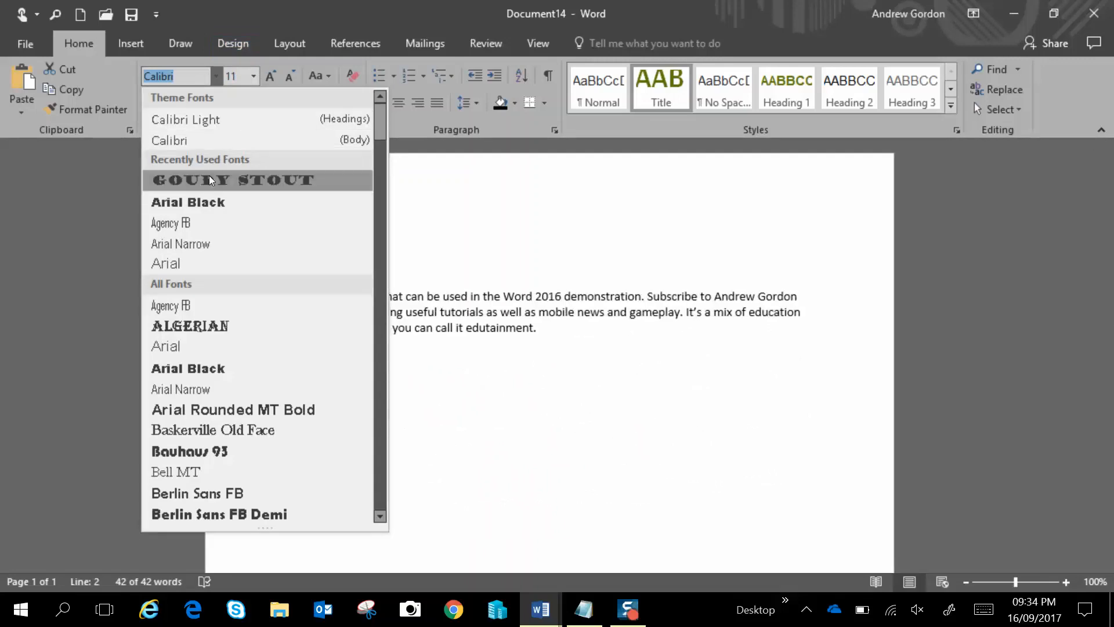
{"action": "left_click", "coordinate": [217, 137]}
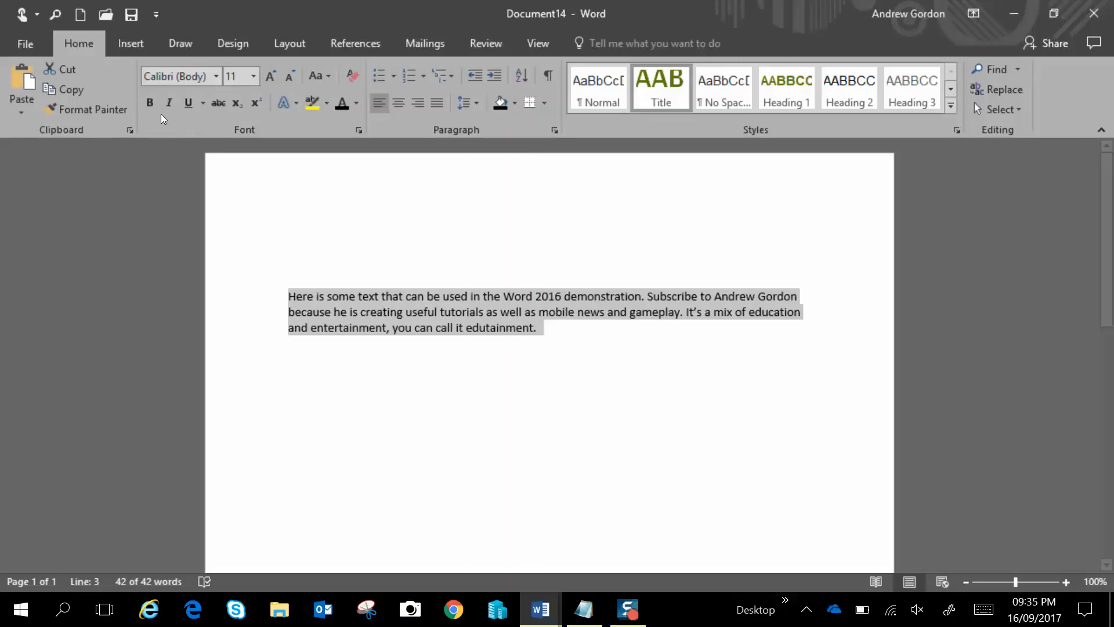
Make the paragraph bold, italic and underlined, browsing the underline styles without choosing one
{"action": "left_click", "coordinate": [144, 102]}
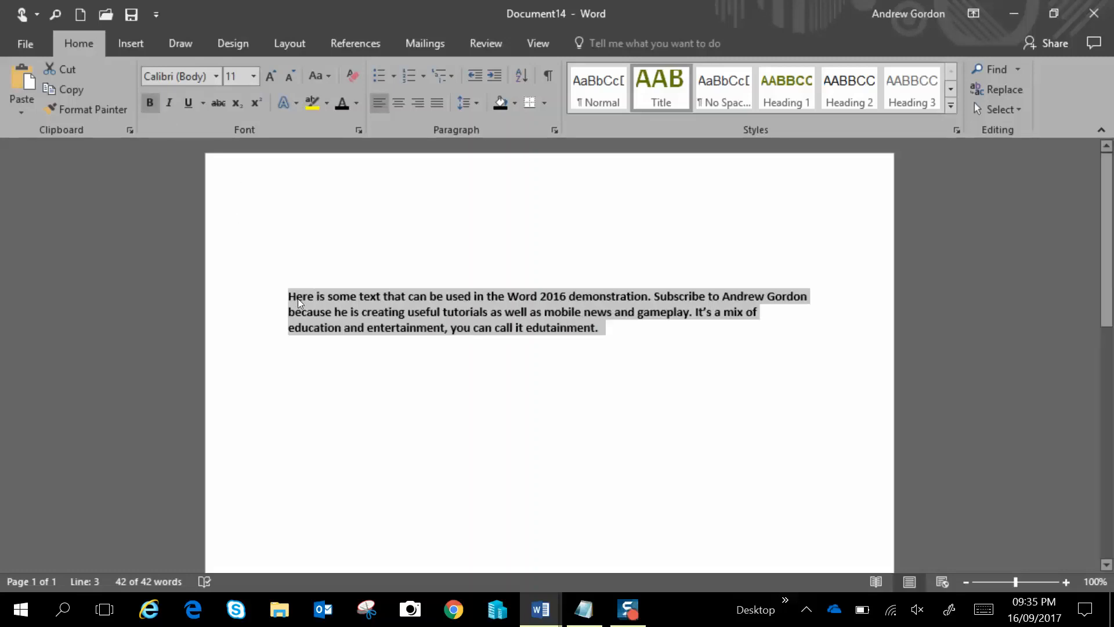
{"action": "left_click", "coordinate": [172, 100]}
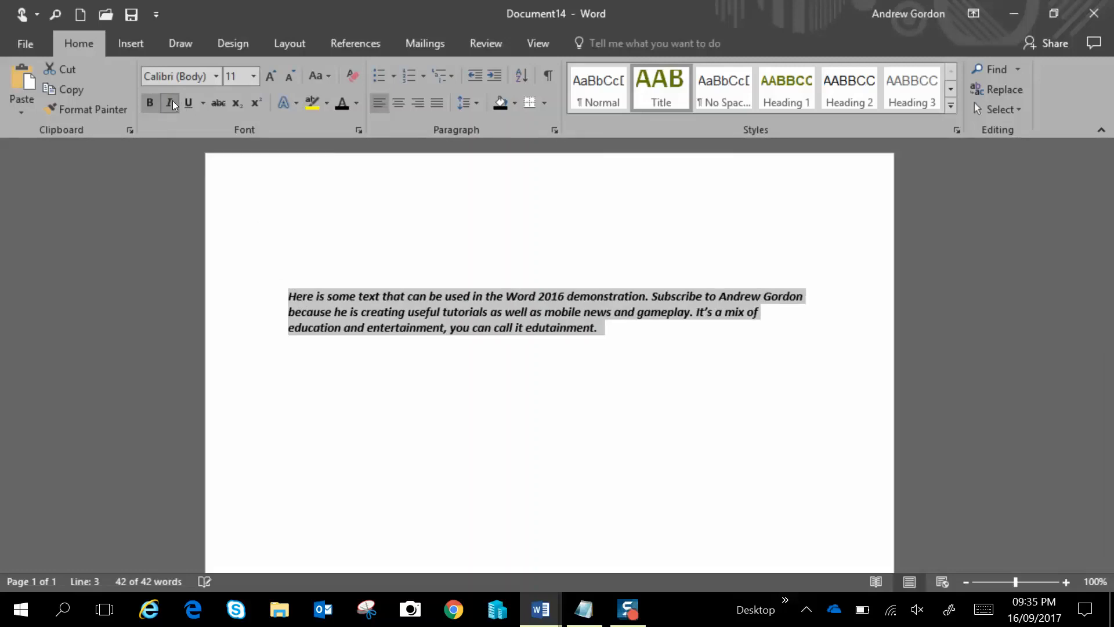
{"action": "left_click", "coordinate": [189, 105]}
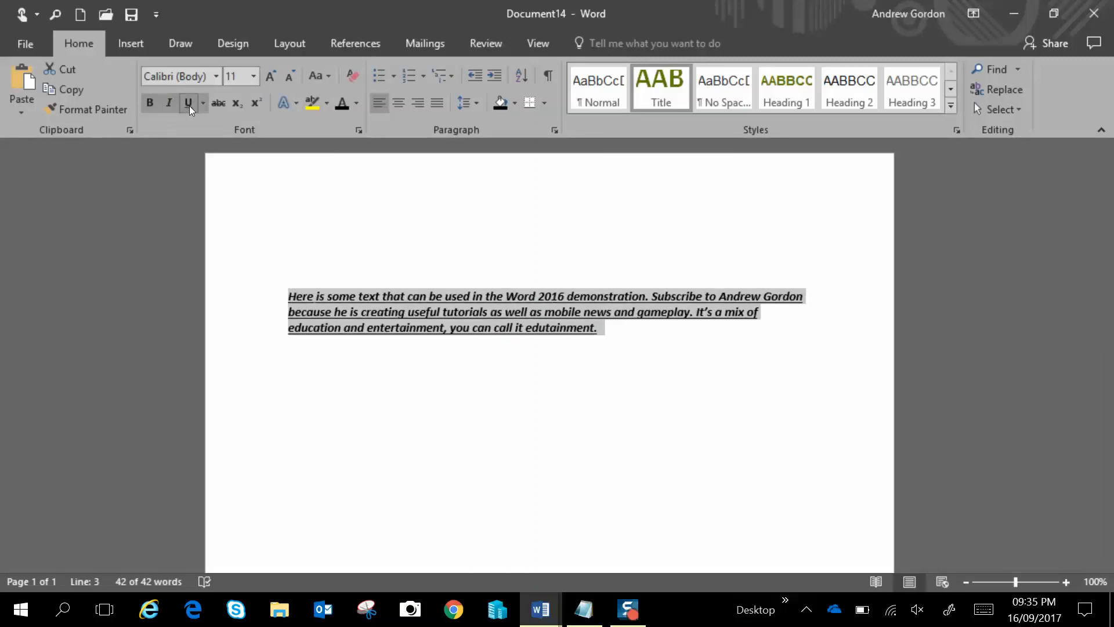
{"action": "left_click", "coordinate": [203, 106]}
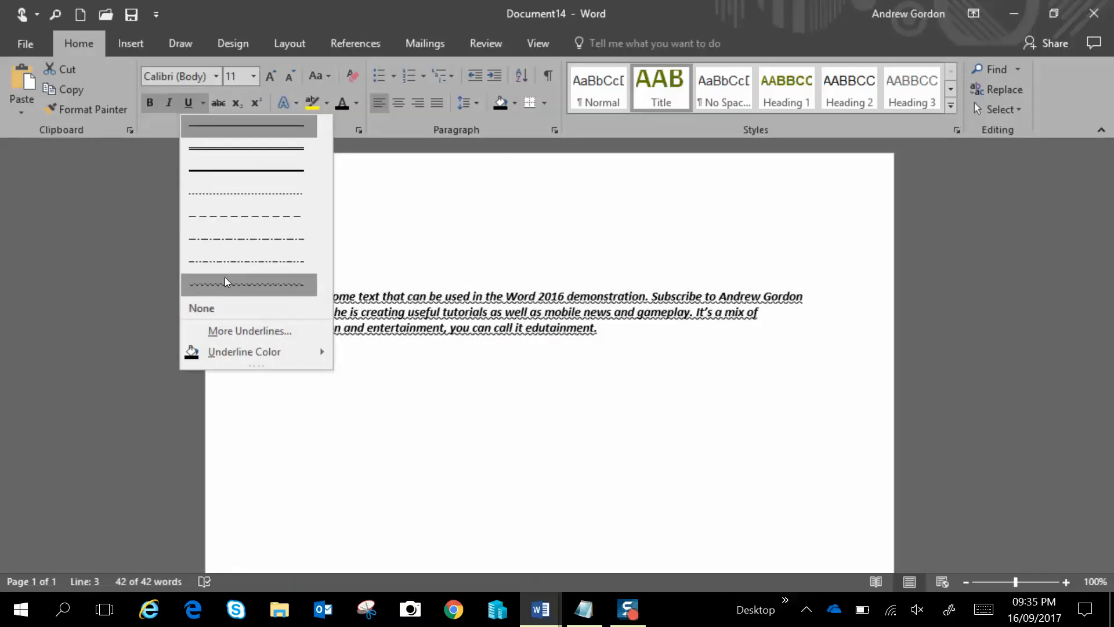
{"action": "left_click", "coordinate": [377, 182]}
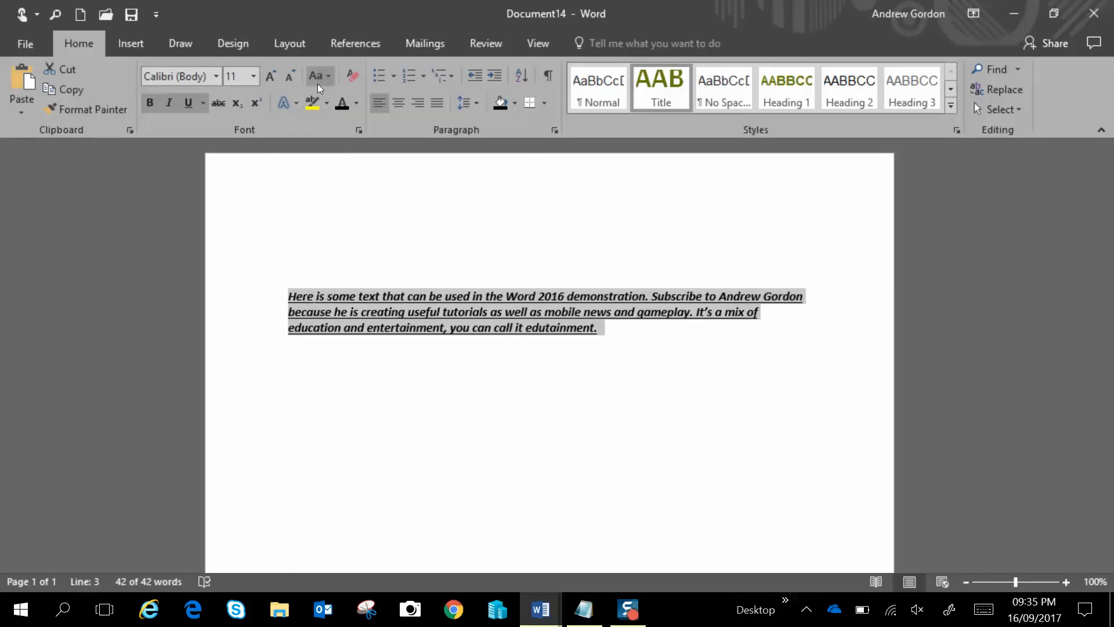
Grow the paragraph's font size to 14 and shrink it back to 11
{"action": "left_click", "coordinate": [270, 78]}
{"action": "left_click", "coordinate": [272, 79]}
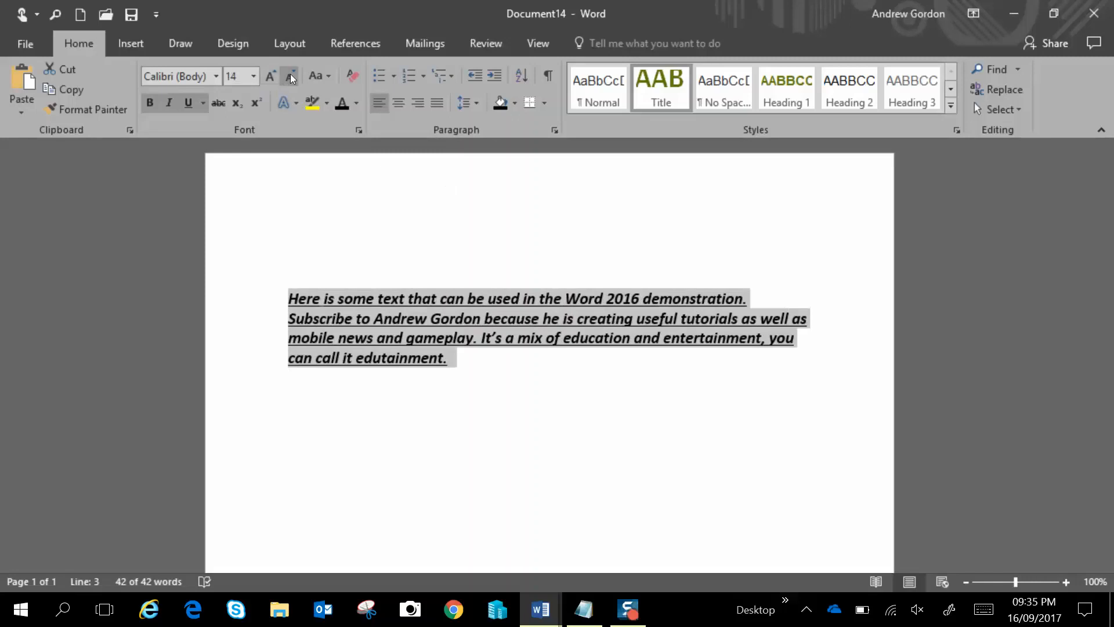
{"action": "left_click", "coordinate": [290, 74]}
{"action": "left_click", "coordinate": [290, 74]}
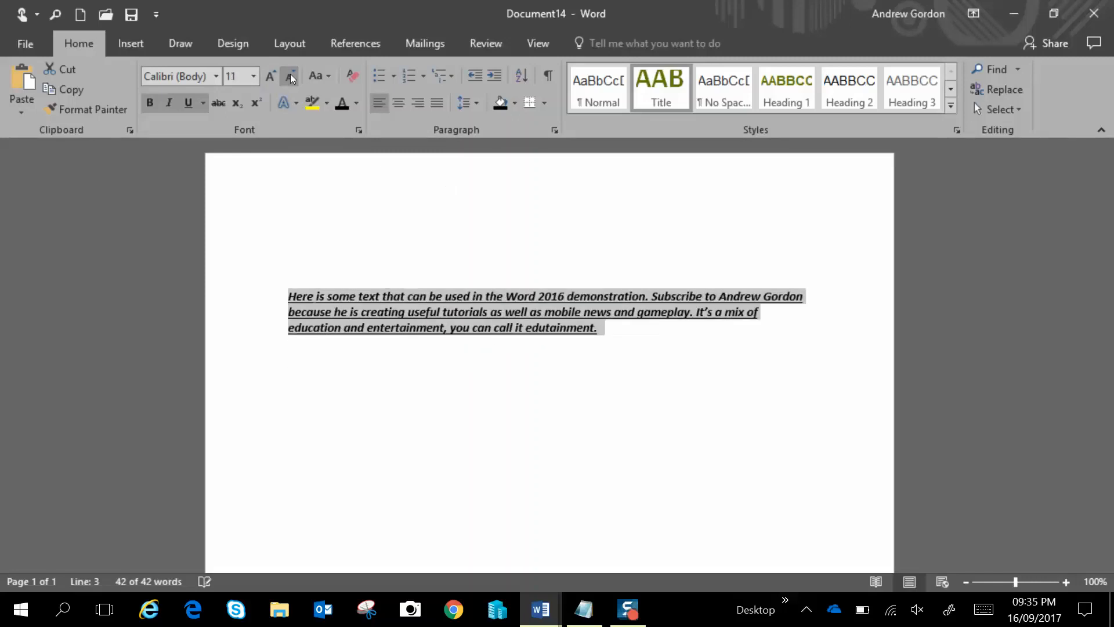
Change the paragraph's case to UPPERCASE and back to Sentence case
{"action": "left_click", "coordinate": [325, 78]}
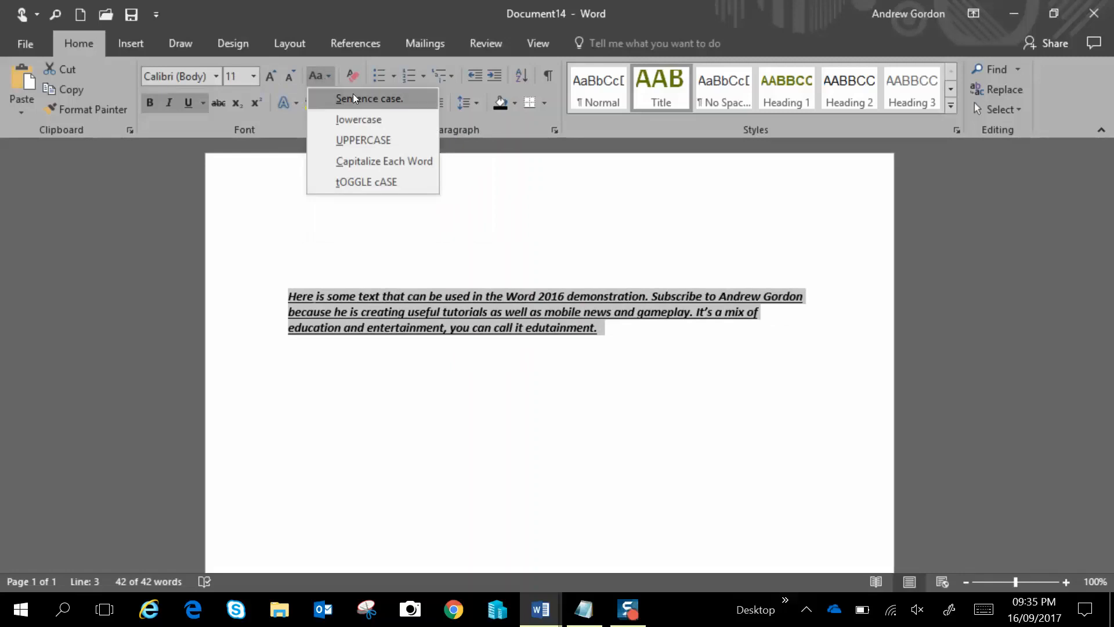
{"action": "left_click", "coordinate": [398, 140]}
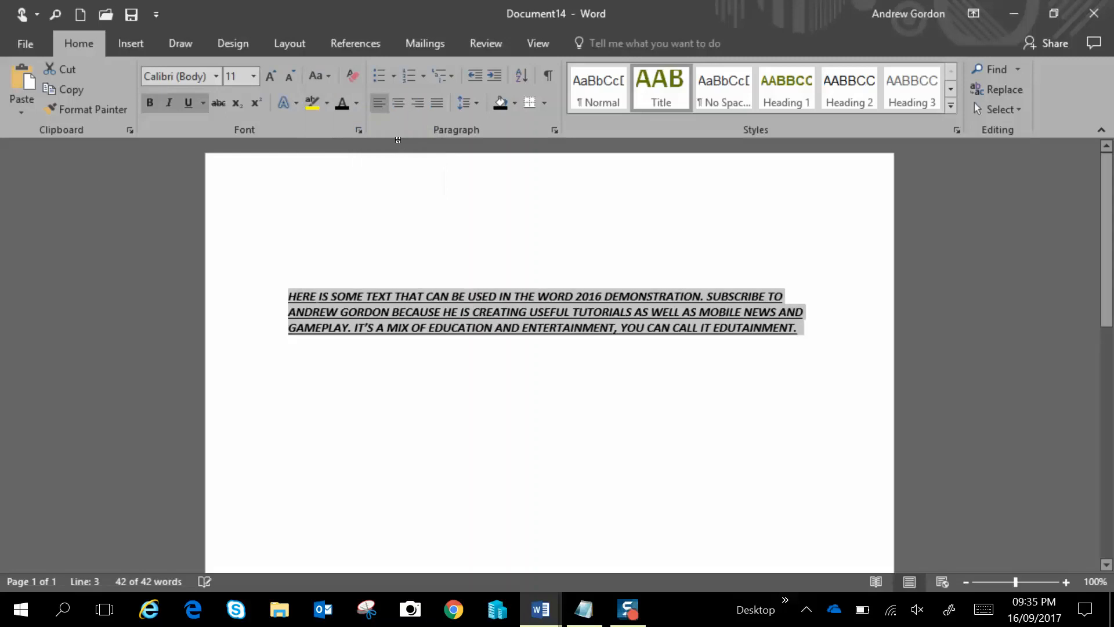
{"action": "left_click", "coordinate": [328, 76]}
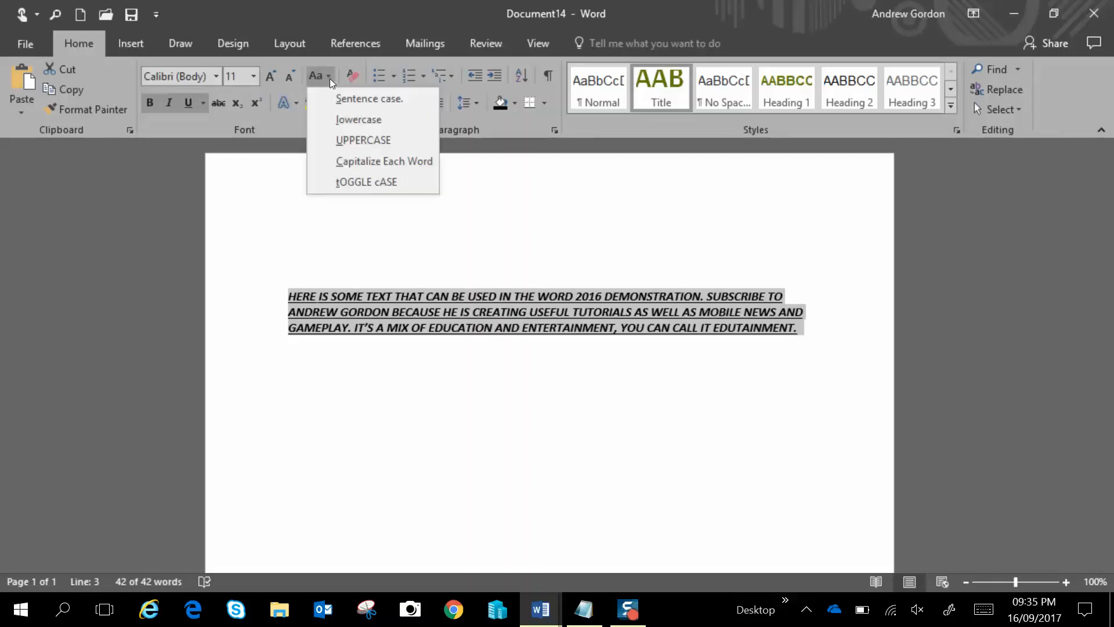
{"action": "left_click", "coordinate": [360, 99]}
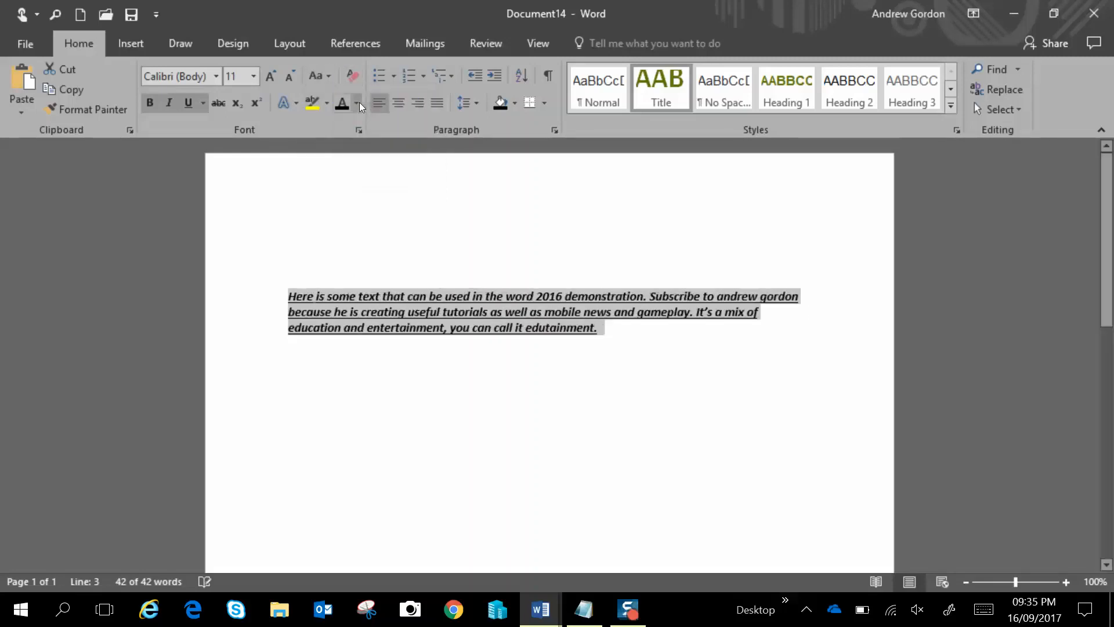
{"action": "left_click", "coordinate": [324, 76]}
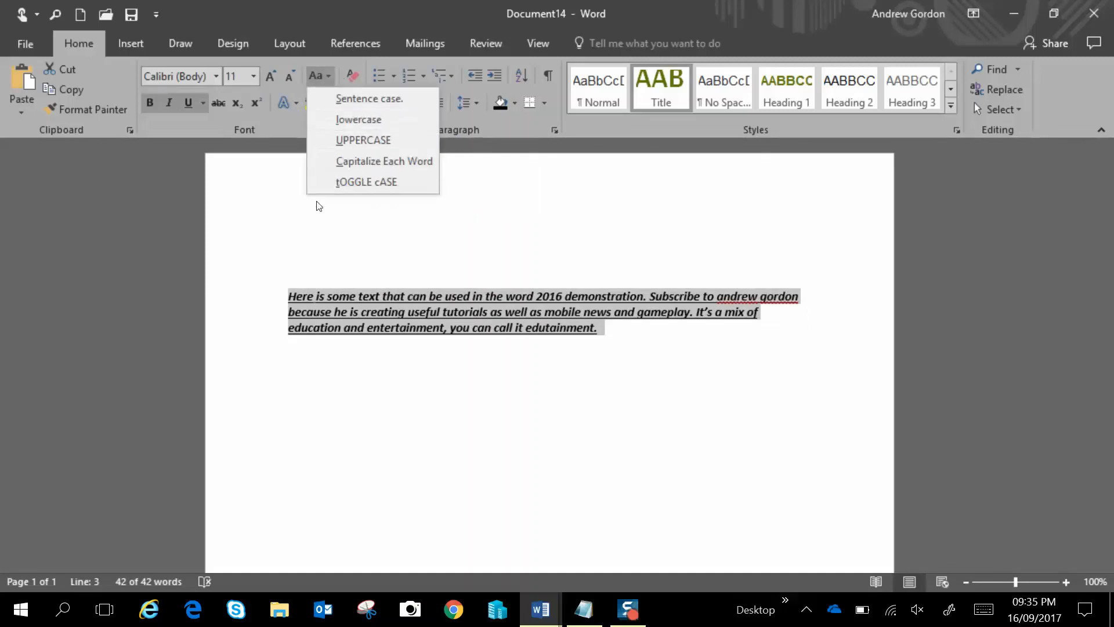
{"action": "left_click", "coordinate": [291, 212]}
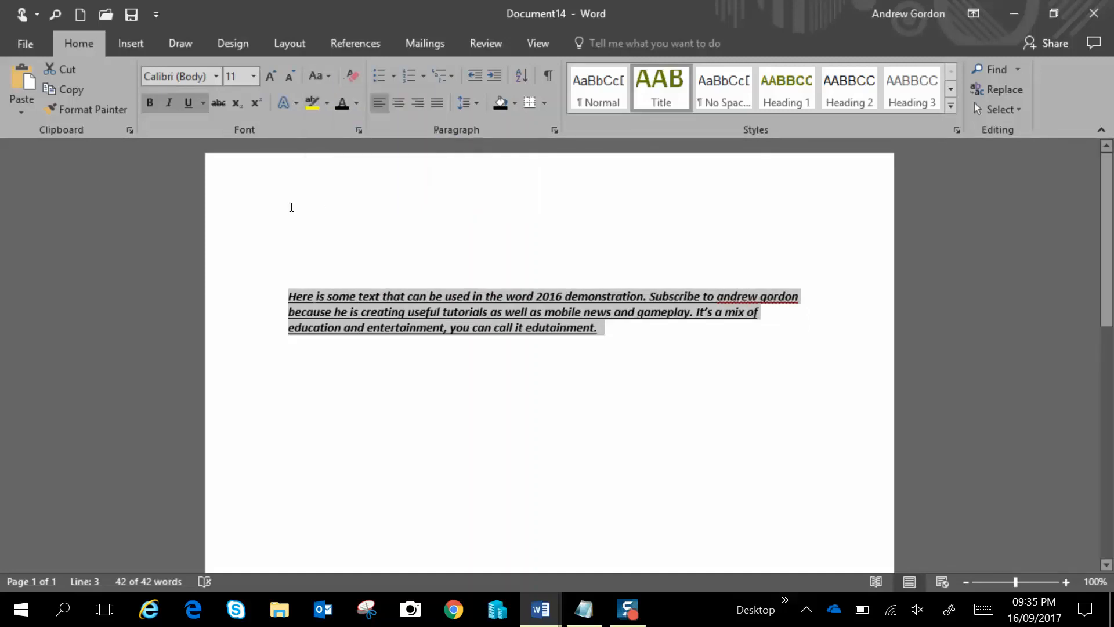
Clear all formatting from the paragraph and toggle strikethrough on and off
{"action": "left_click", "coordinate": [351, 75]}
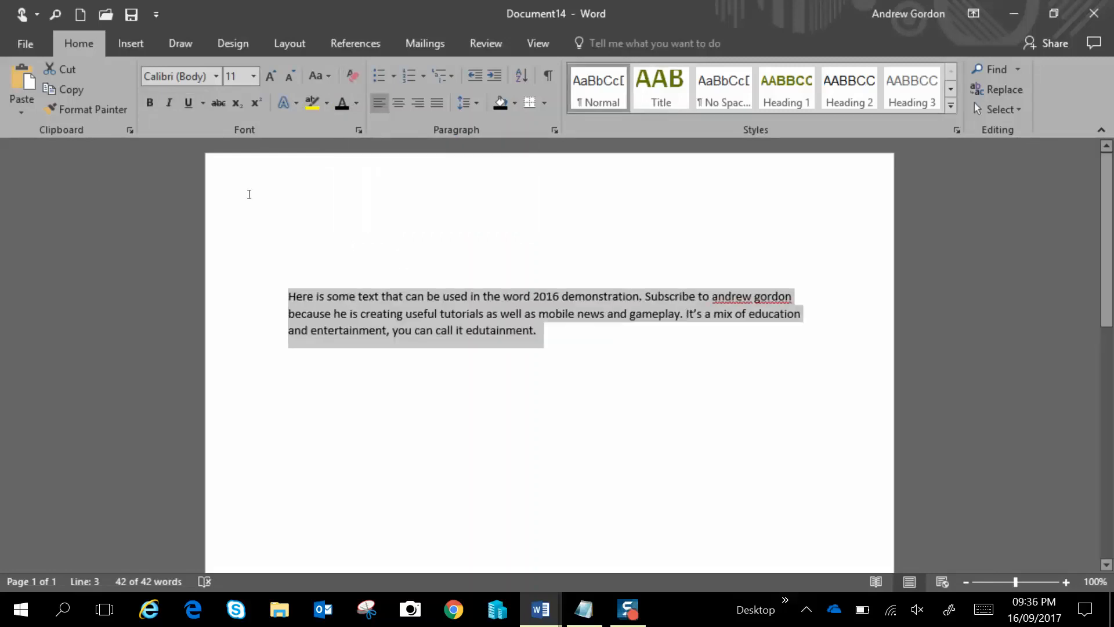
{"action": "left_click", "coordinate": [219, 102]}
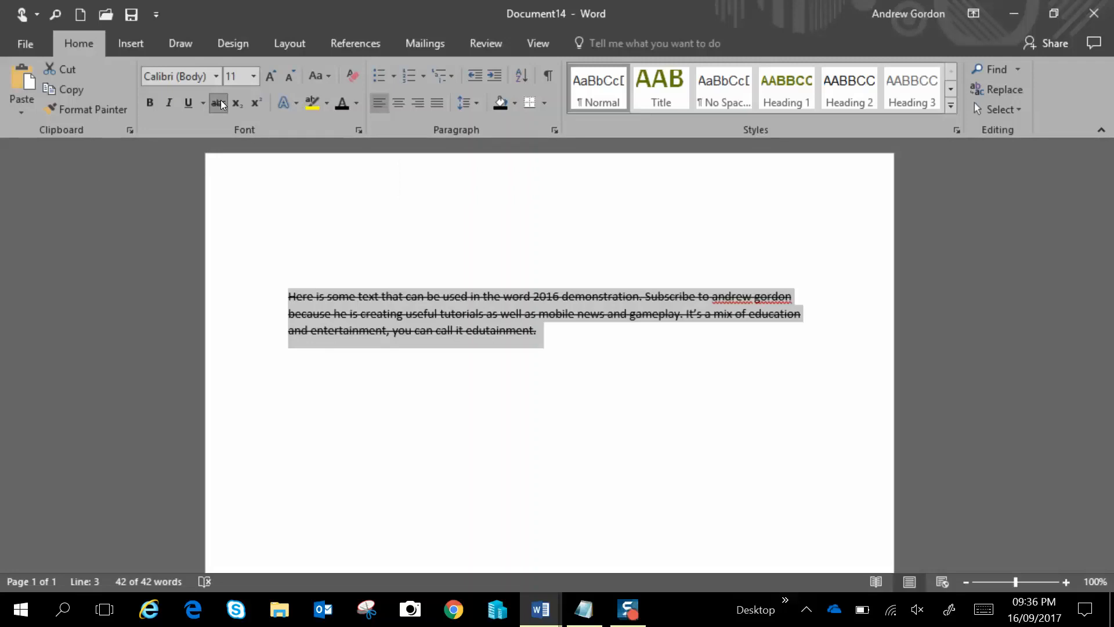
{"action": "left_click", "coordinate": [220, 105]}
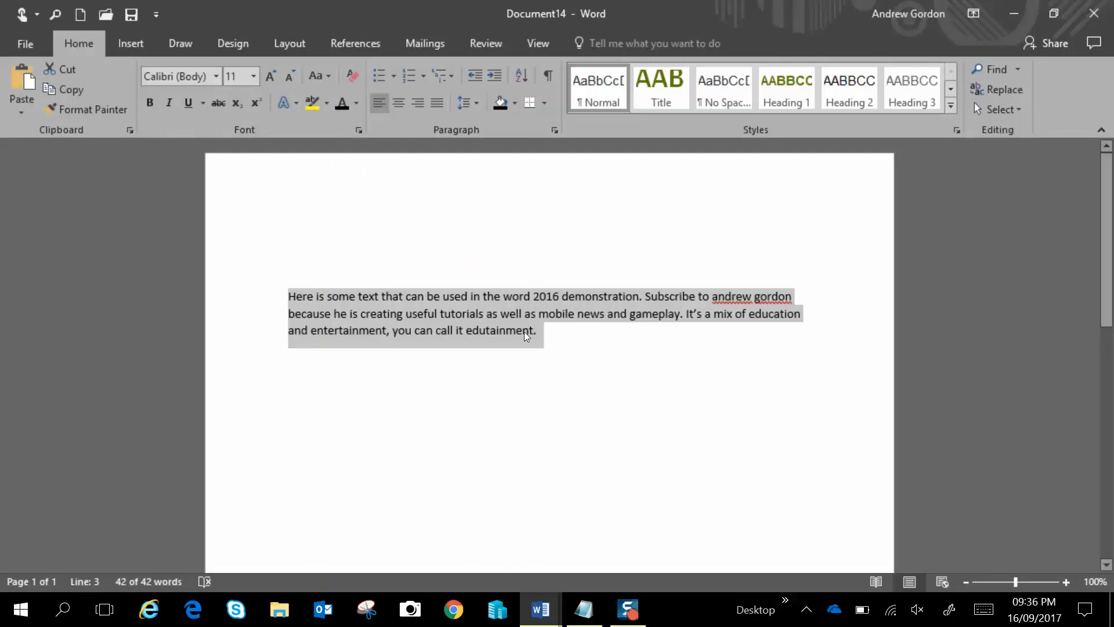
Insert the word great before edutainment, make it subscript and superscript, and delete it
{"action": "left_click", "coordinate": [467, 332]}
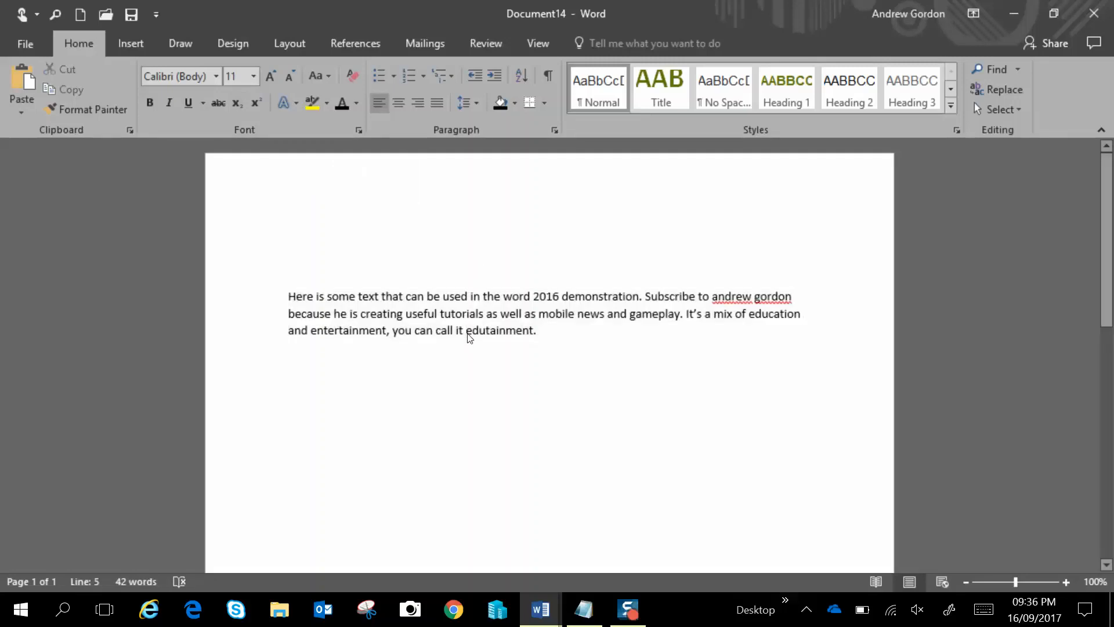
{"action": "type", "text": "great"}
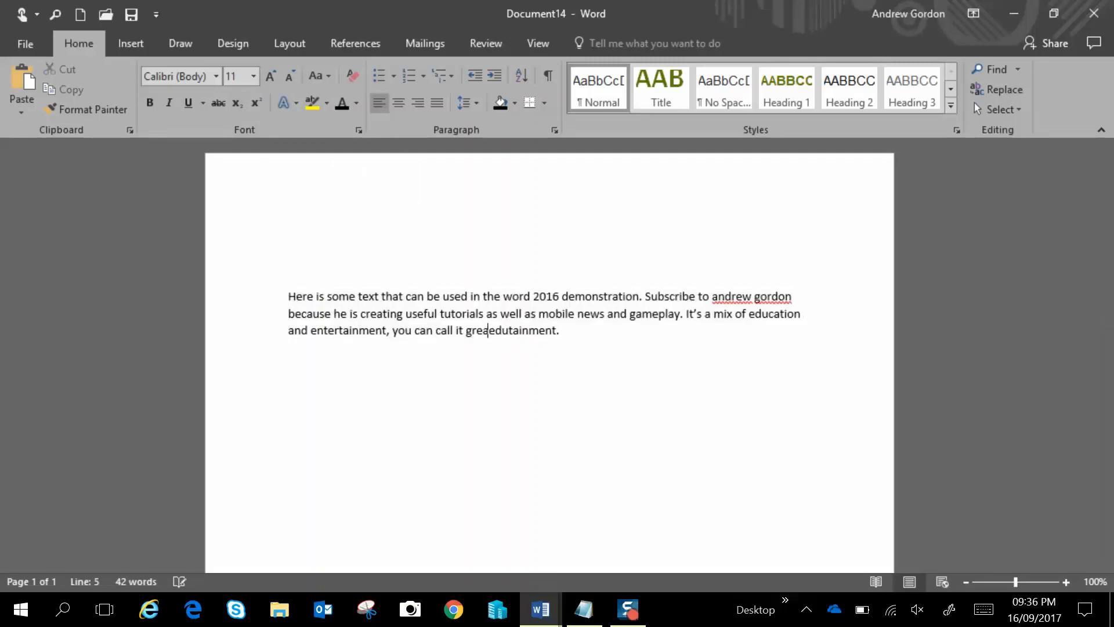
{"action": "double_click", "coordinate": [482, 331]}
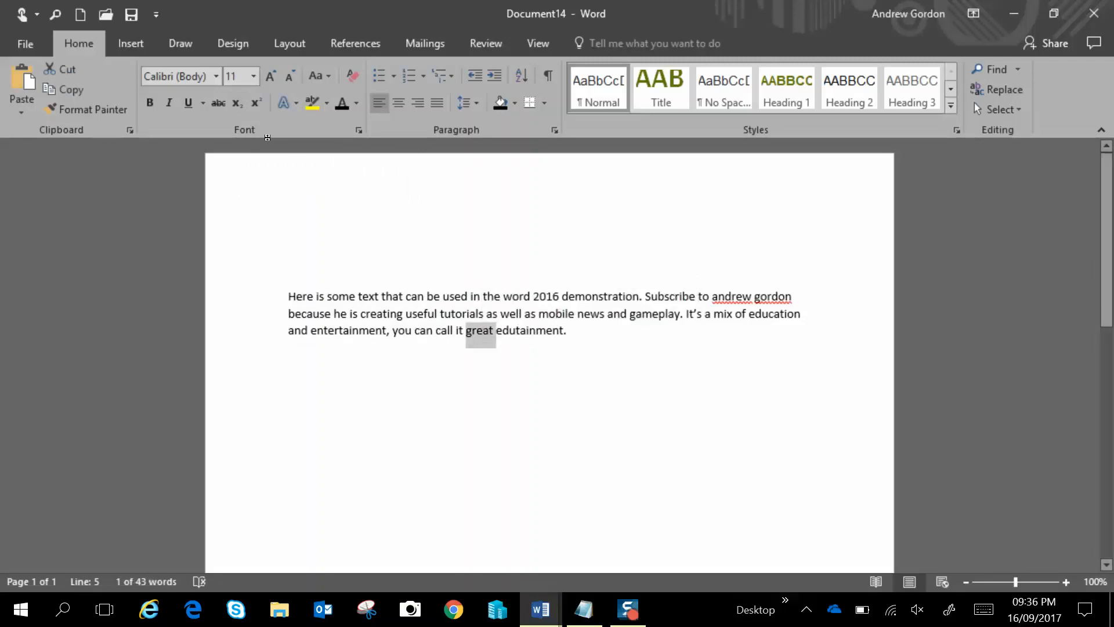
{"action": "left_click", "coordinate": [236, 104]}
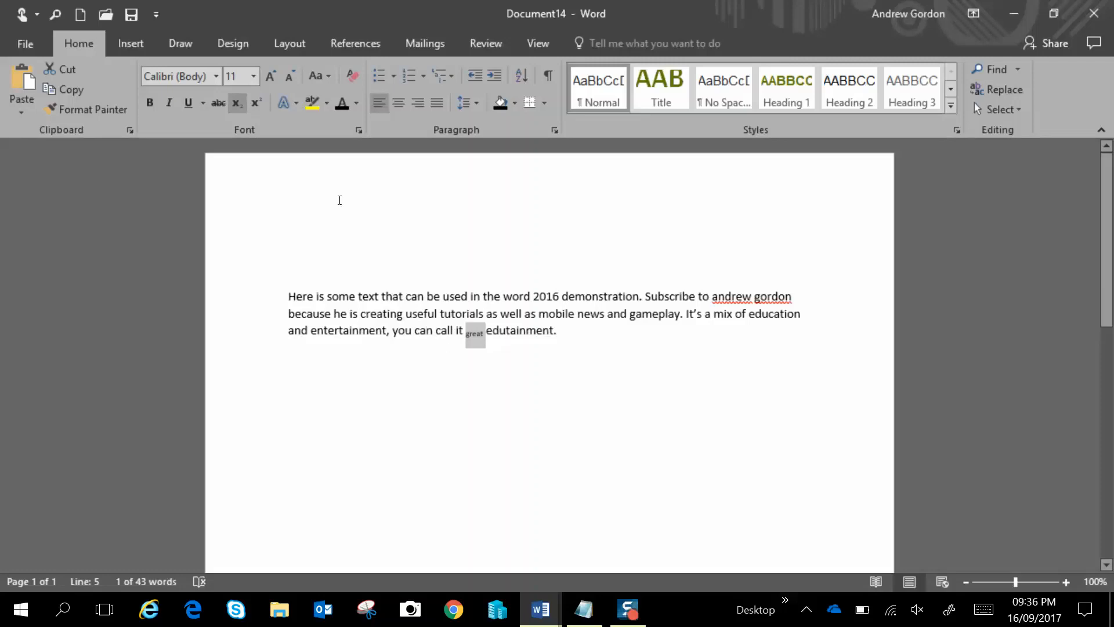
{"action": "left_click", "coordinate": [254, 103]}
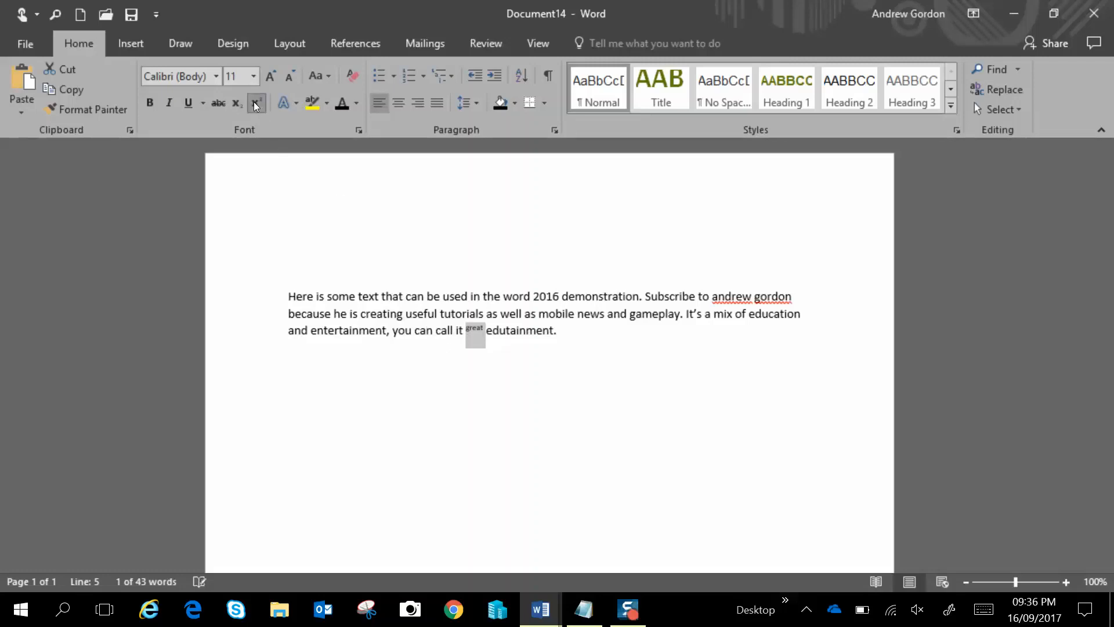
{"action": "left_click", "coordinate": [488, 341]}
{"action": "key", "text": "BackSpace"}
{"action": "key", "text": "BackSpace"}
{"action": "key", "text": "BackSpace"}
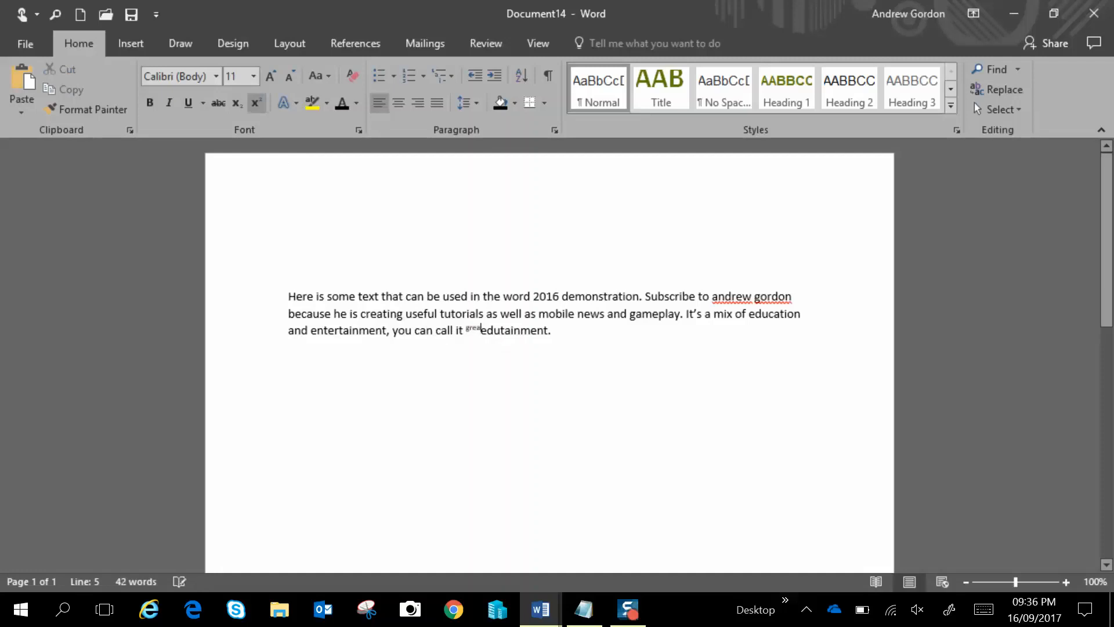
{"action": "key", "text": "BackSpace"}
{"action": "key", "text": "BackSpace"}
{"action": "key", "text": "BackSpace"}
Open the Text Effects and Typography gallery and close it without applying an effect
{"action": "left_click", "coordinate": [298, 107]}
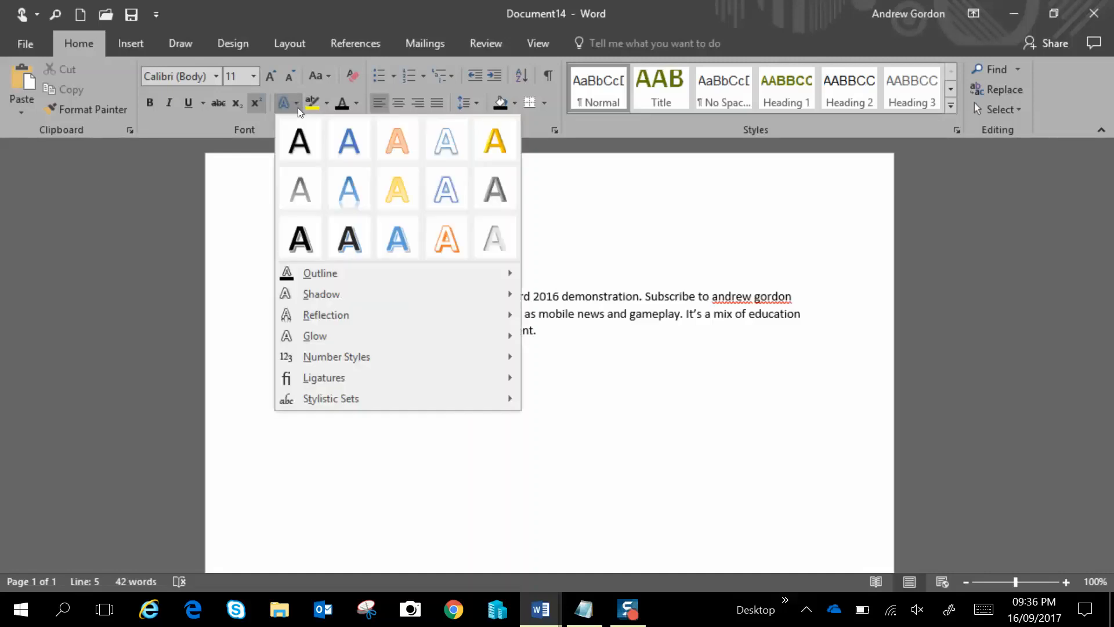
{"action": "left_click", "coordinate": [623, 187]}
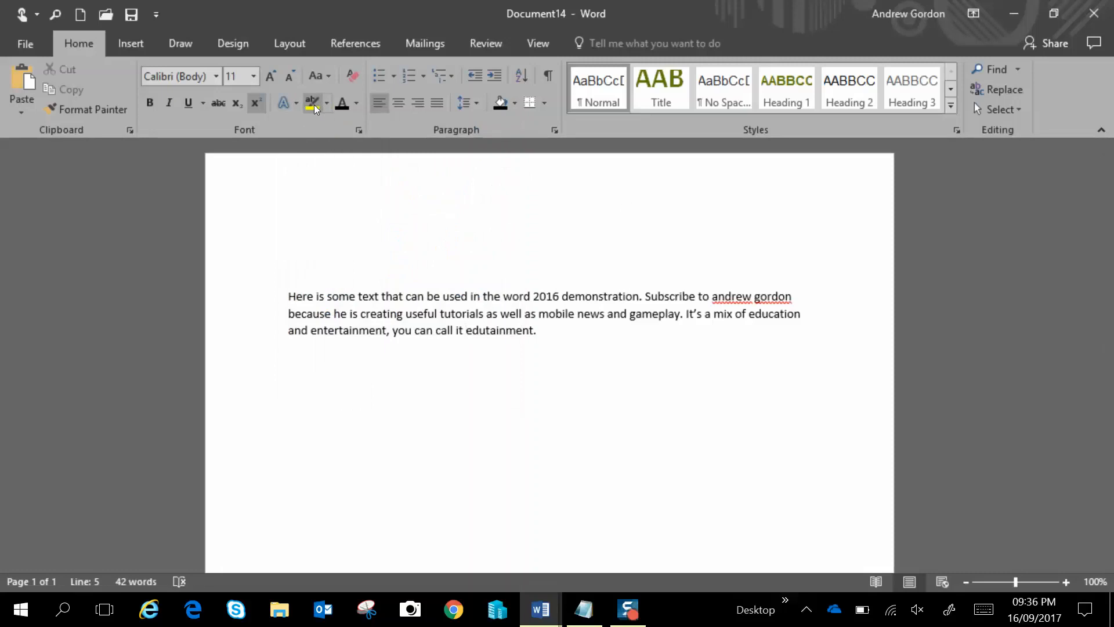
Highlight the whole paragraph in yellow, then switch its highlight colour to turquoise
{"action": "left_click_drag", "start_coordinate": [466, 331], "coordinate": [286, 294]}
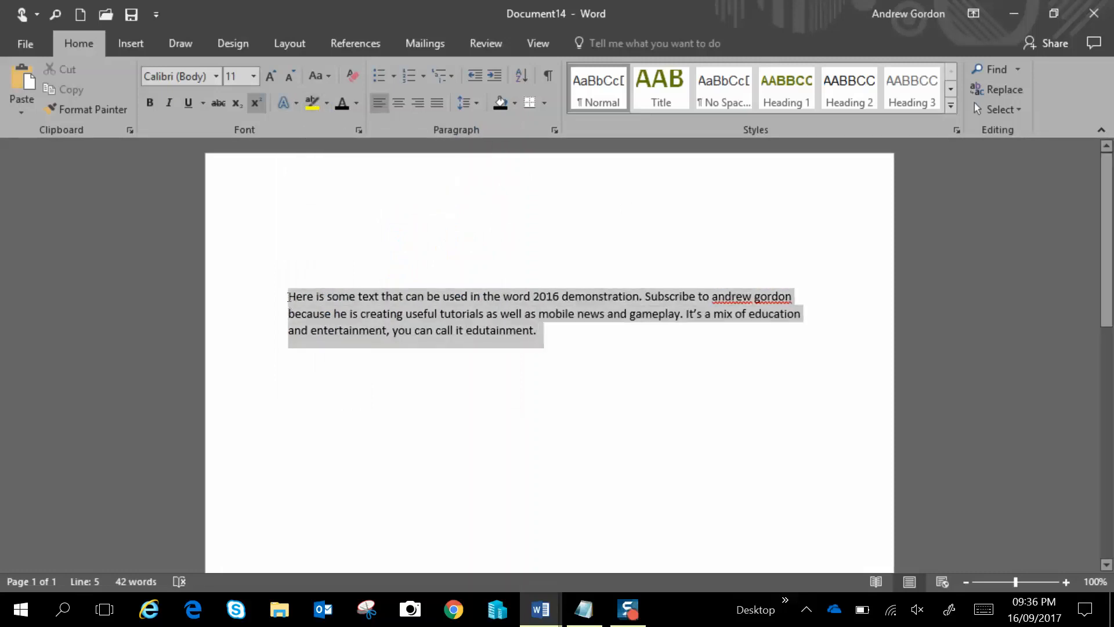
{"action": "left_click", "coordinate": [313, 104]}
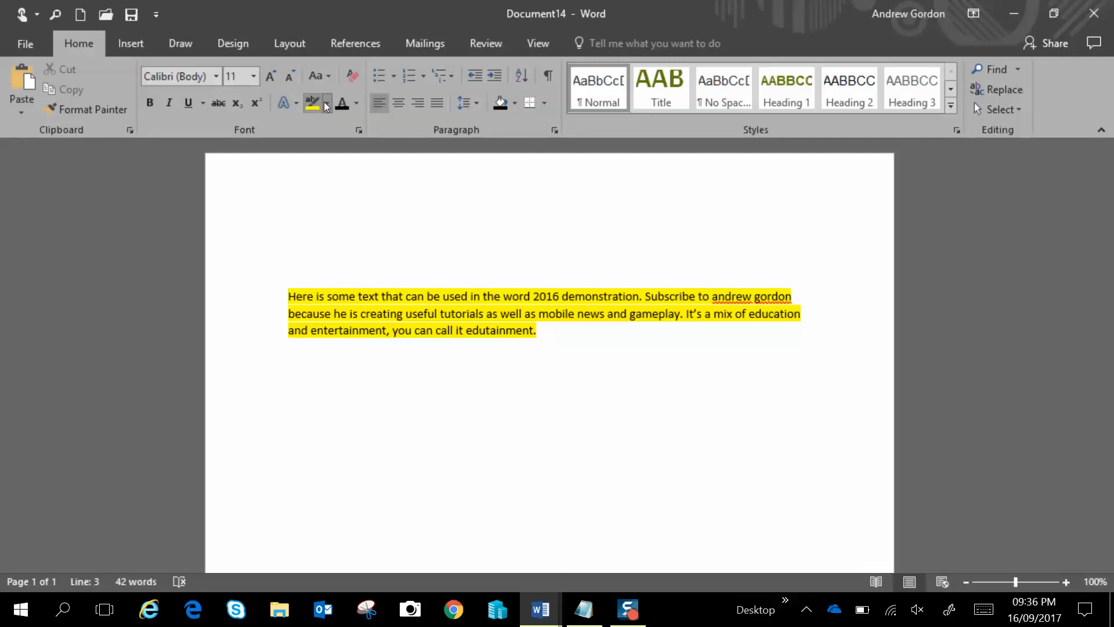
{"action": "left_click", "coordinate": [326, 105]}
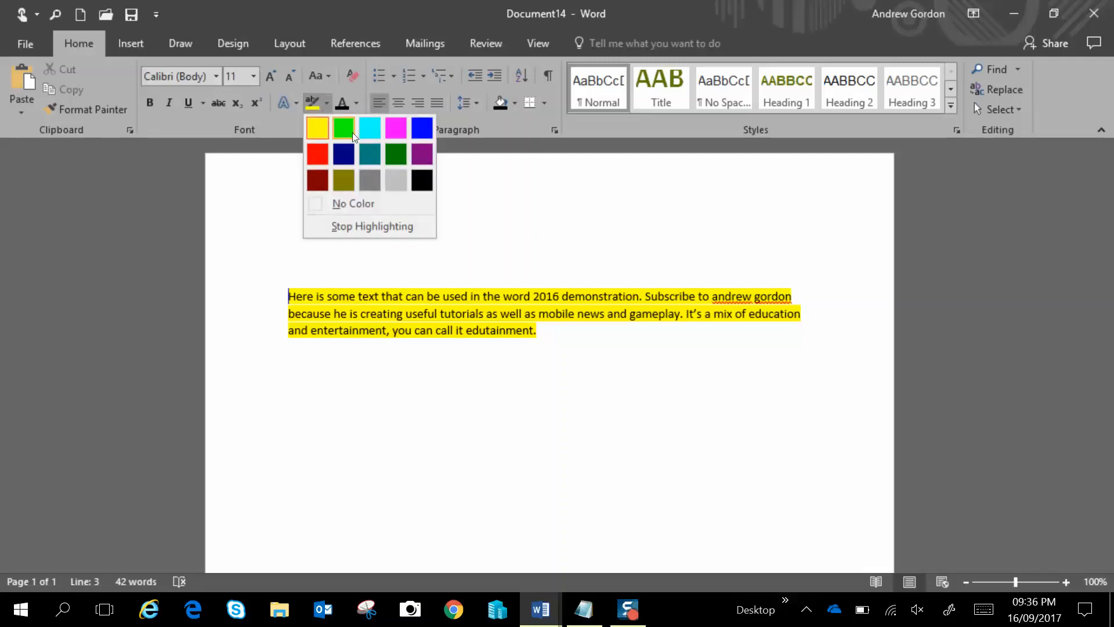
{"action": "left_click", "coordinate": [369, 134]}
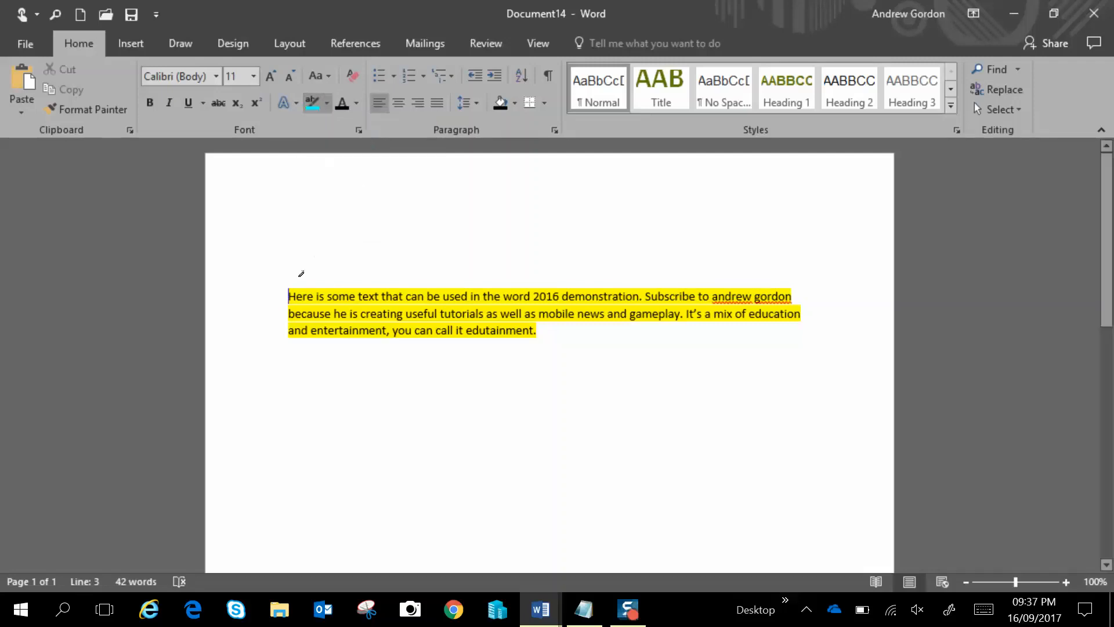
Select the paragraph again and clear all of its formatting
{"action": "left_click_drag", "start_coordinate": [537, 331], "coordinate": [287, 295]}
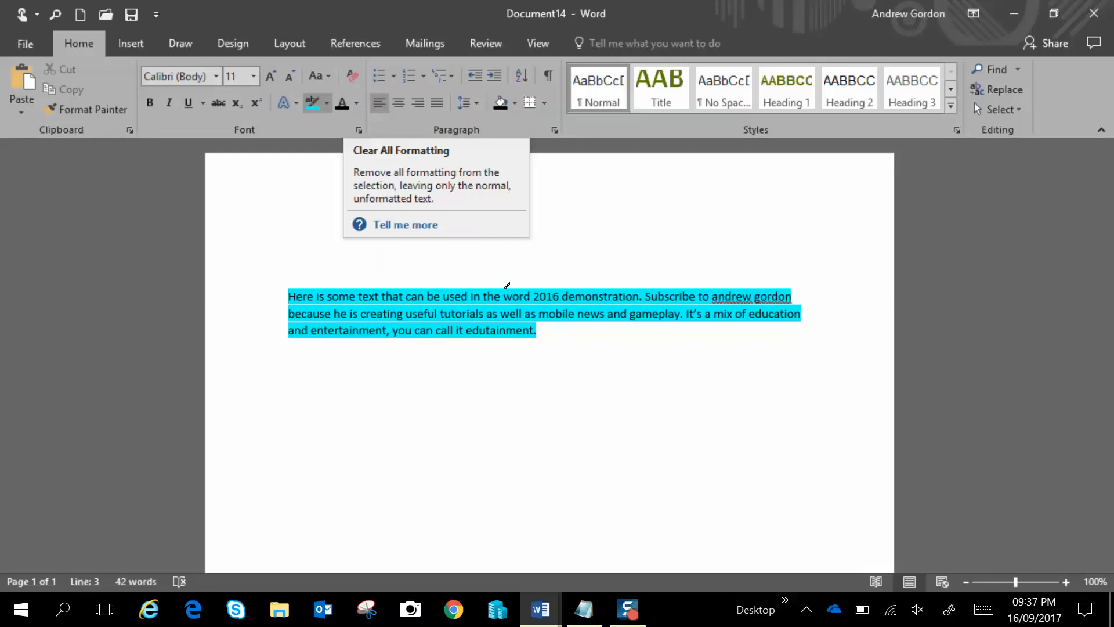
{"action": "left_click_drag", "start_coordinate": [540, 331], "coordinate": [289, 297]}
{"action": "left_click", "coordinate": [358, 78]}
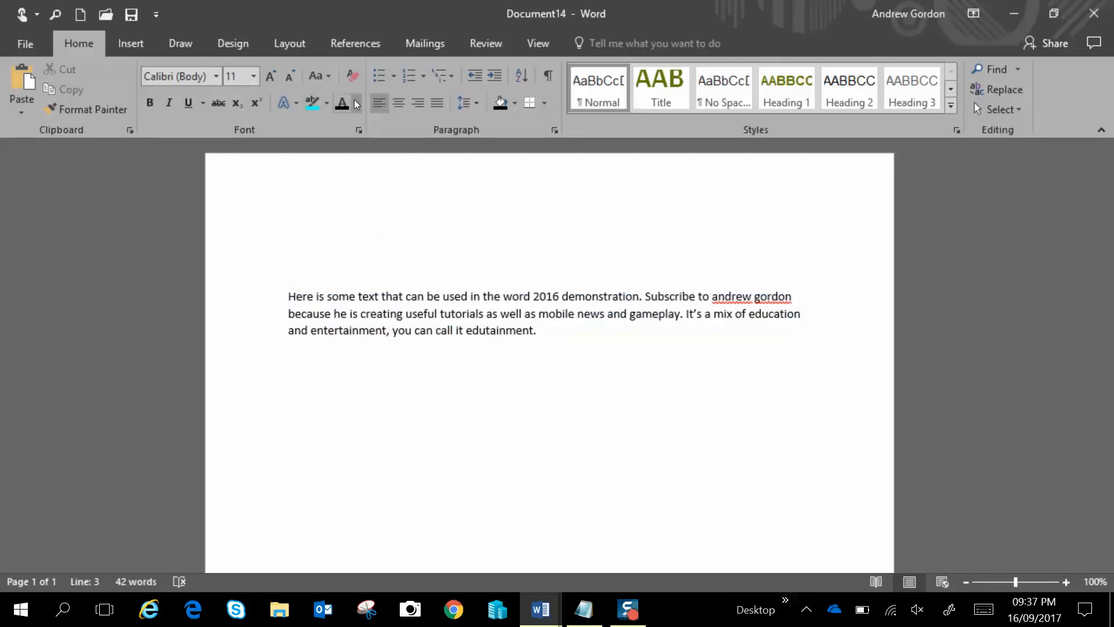
Set the whole paragraph's font colour to the dark red standard colour
{"action": "left_click", "coordinate": [356, 103]}
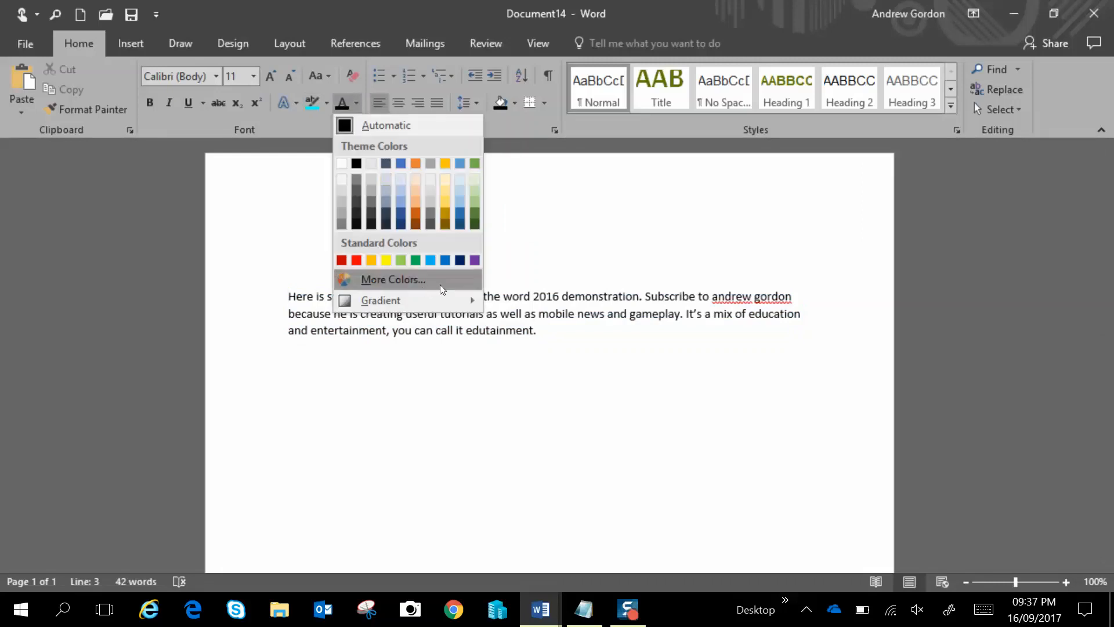
{"action": "left_click", "coordinate": [550, 333]}
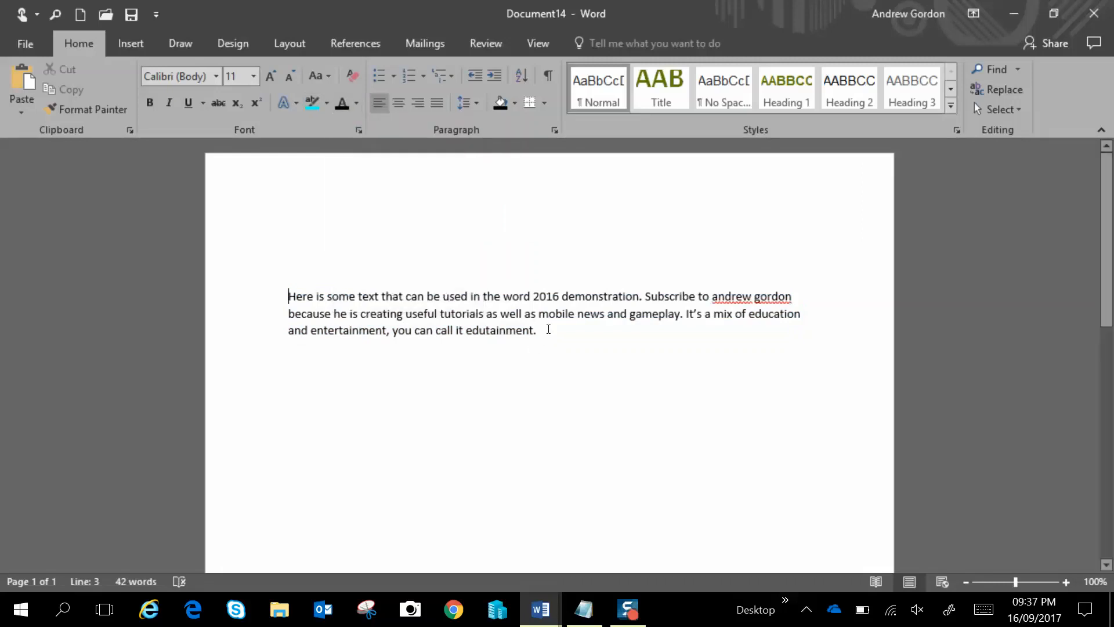
{"action": "left_click_drag", "start_coordinate": [550, 333], "coordinate": [354, 269]}
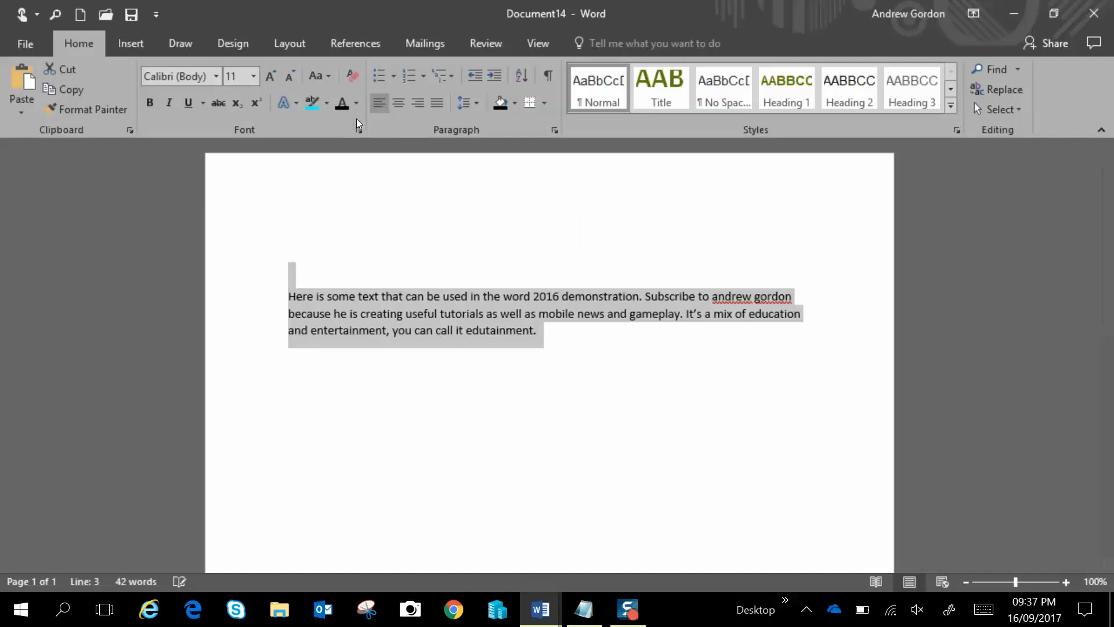
{"action": "left_click", "coordinate": [356, 103]}
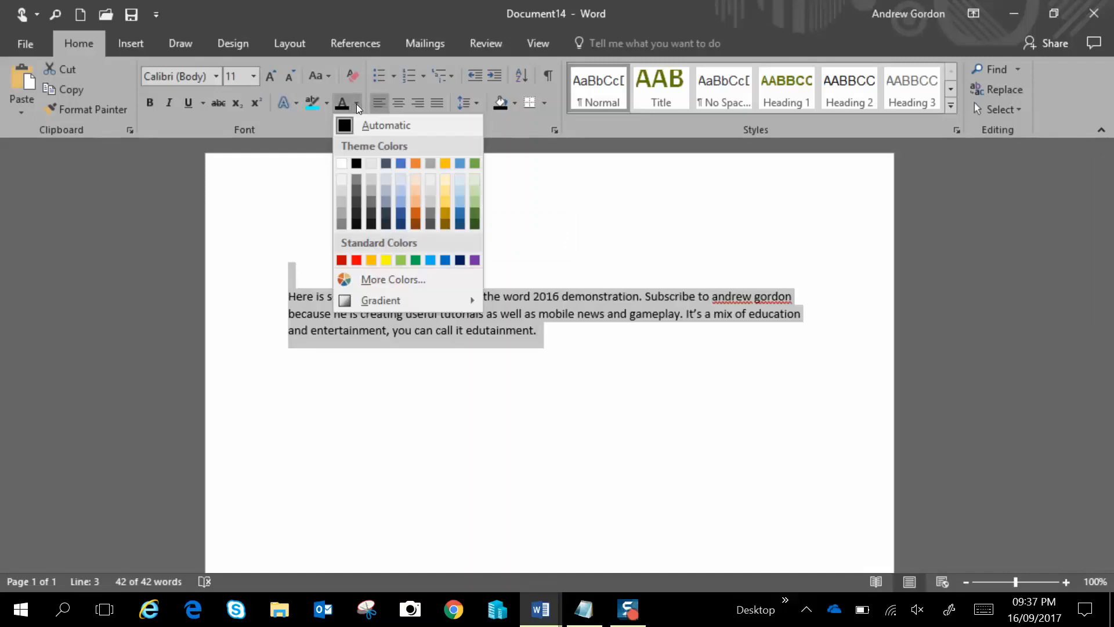
{"action": "left_click", "coordinate": [341, 260]}
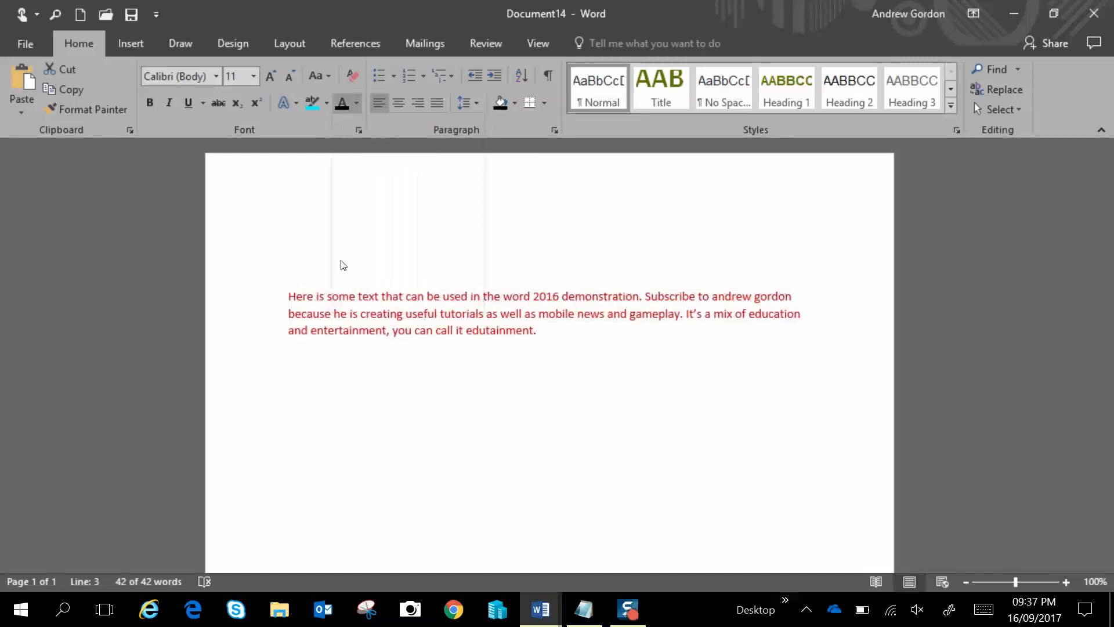
Reselect the paragraph and clear all its formatting again
{"action": "left_click", "coordinate": [550, 373]}
{"action": "left_click_drag", "start_coordinate": [549, 371], "coordinate": [288, 297]}
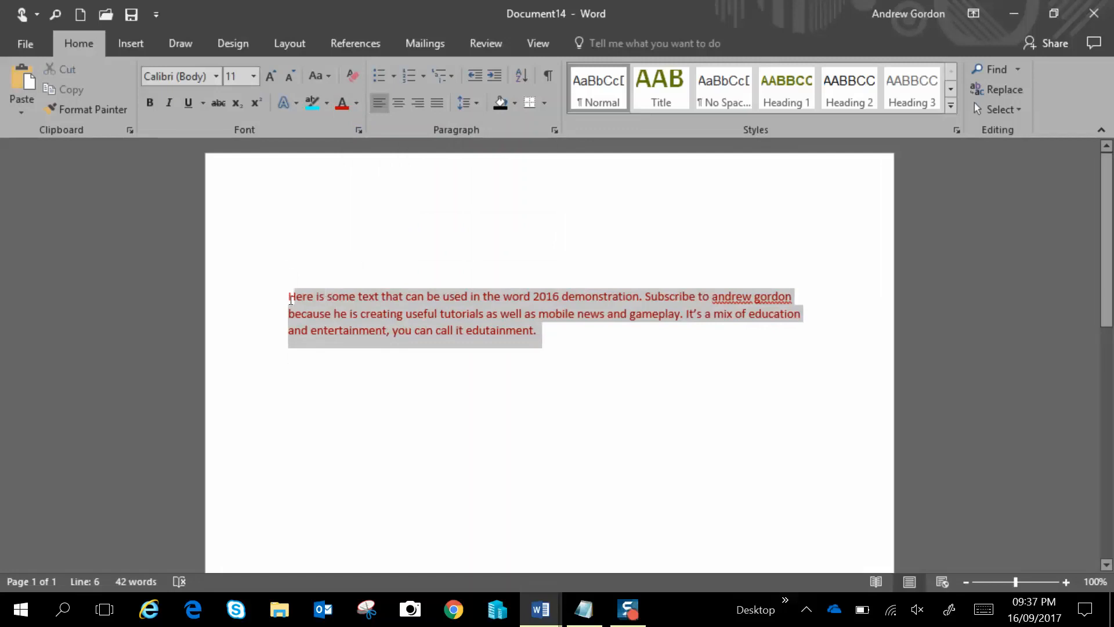
{"action": "left_click", "coordinate": [350, 75]}
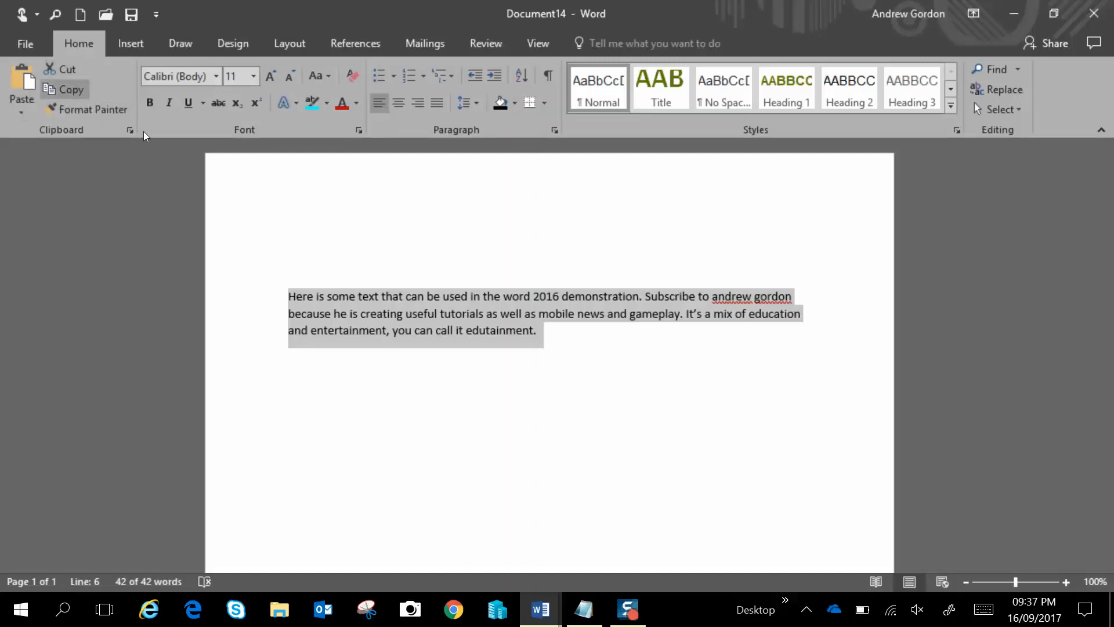
Copy the paragraph and paste it two lines below with Keep Source Formatting
{"action": "left_click_drag", "start_coordinate": [511, 311], "coordinate": [285, 294]}
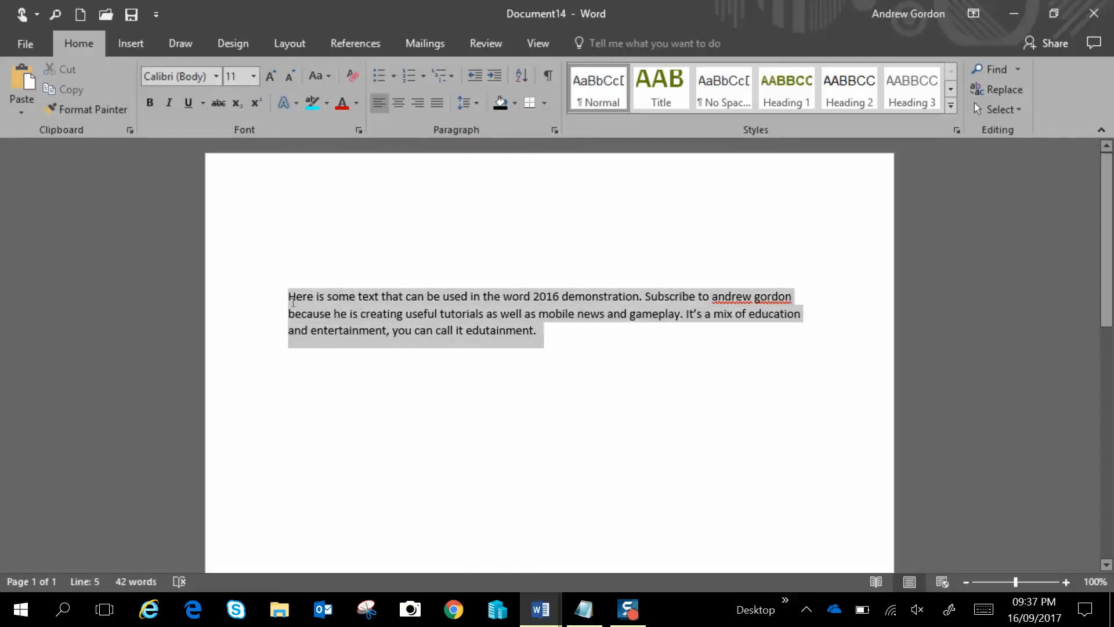
{"action": "left_click", "coordinate": [78, 92]}
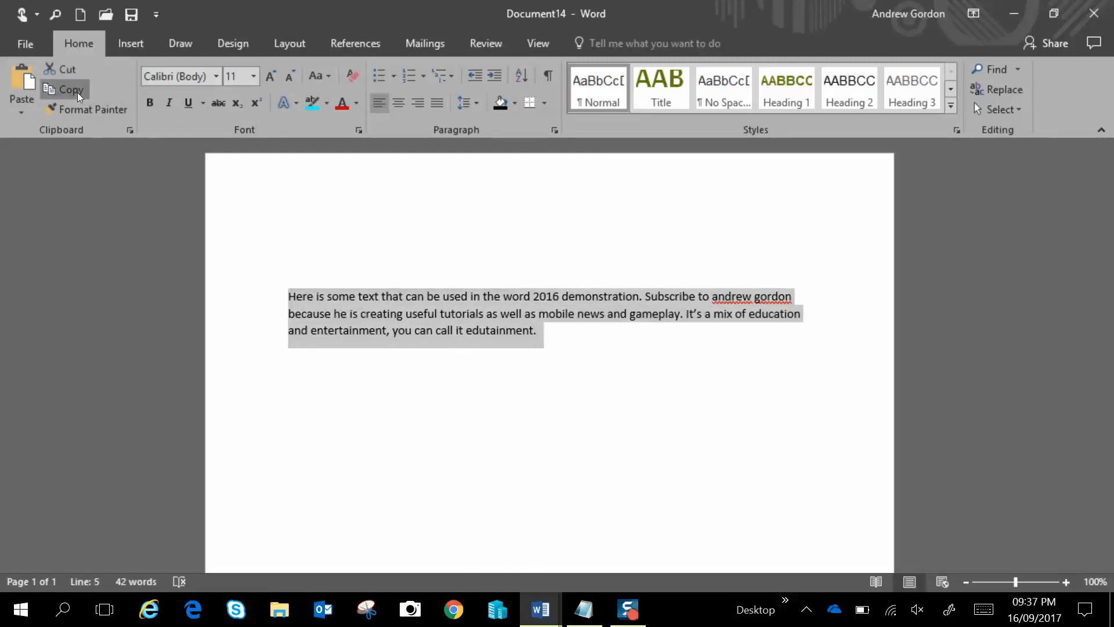
{"action": "left_click", "coordinate": [561, 344]}
{"action": "key", "text": "Return"}
{"action": "key", "text": "Return"}
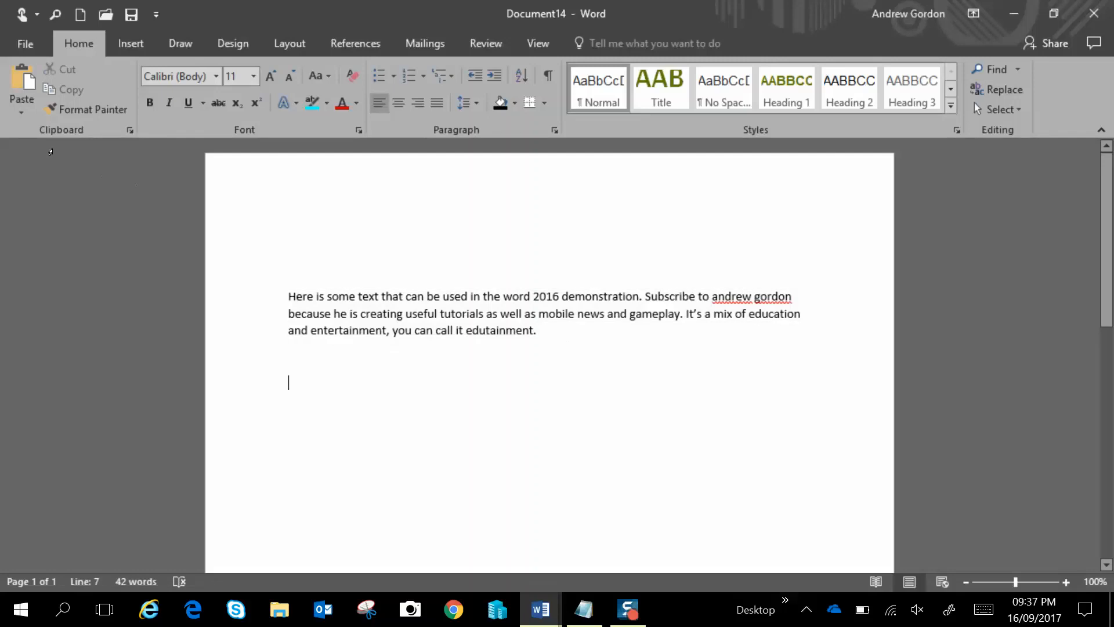
{"action": "left_click", "coordinate": [19, 111]}
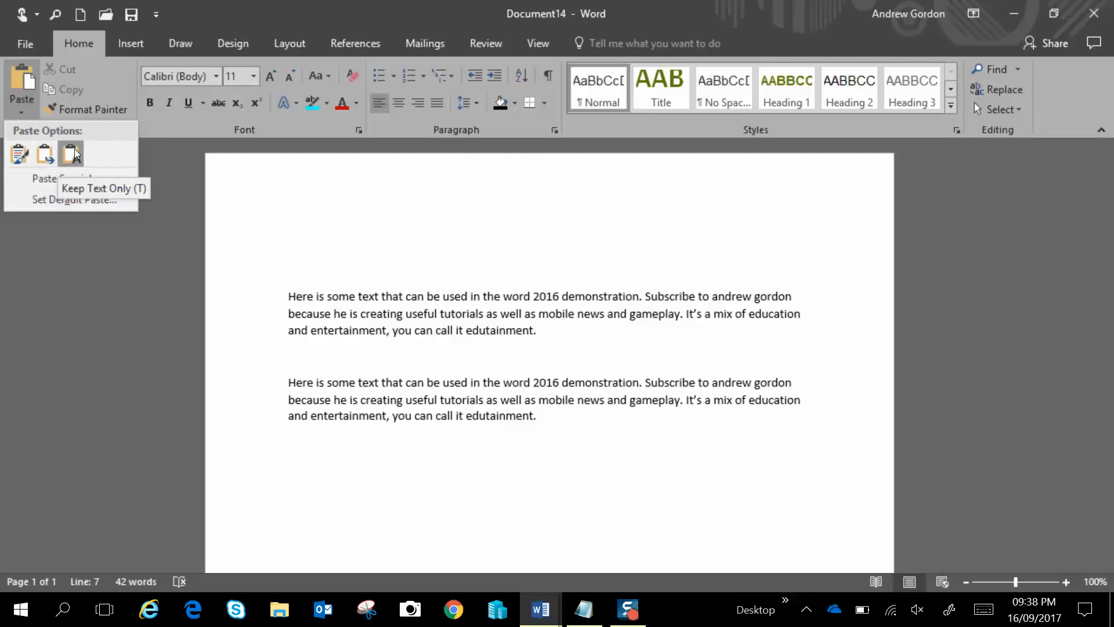
{"action": "left_click", "coordinate": [17, 155]}
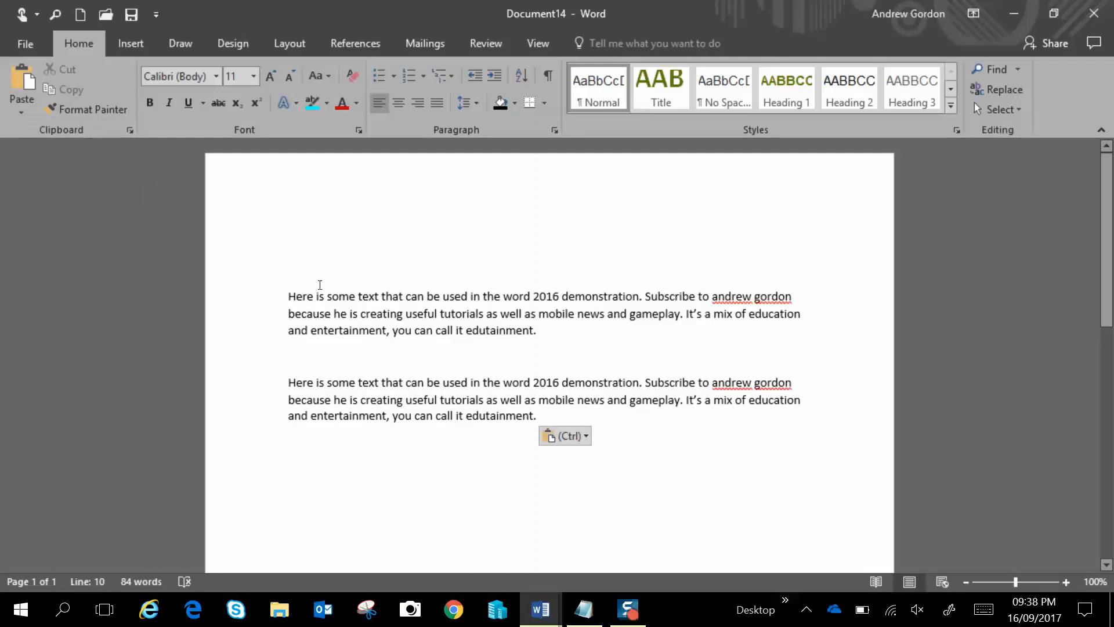
Bold "Here is some" in the first paragraph and apply it with Format Painter to "that can be used in the word 2016" in the second
{"action": "left_click_drag", "start_coordinate": [288, 295], "coordinate": [355, 297]}
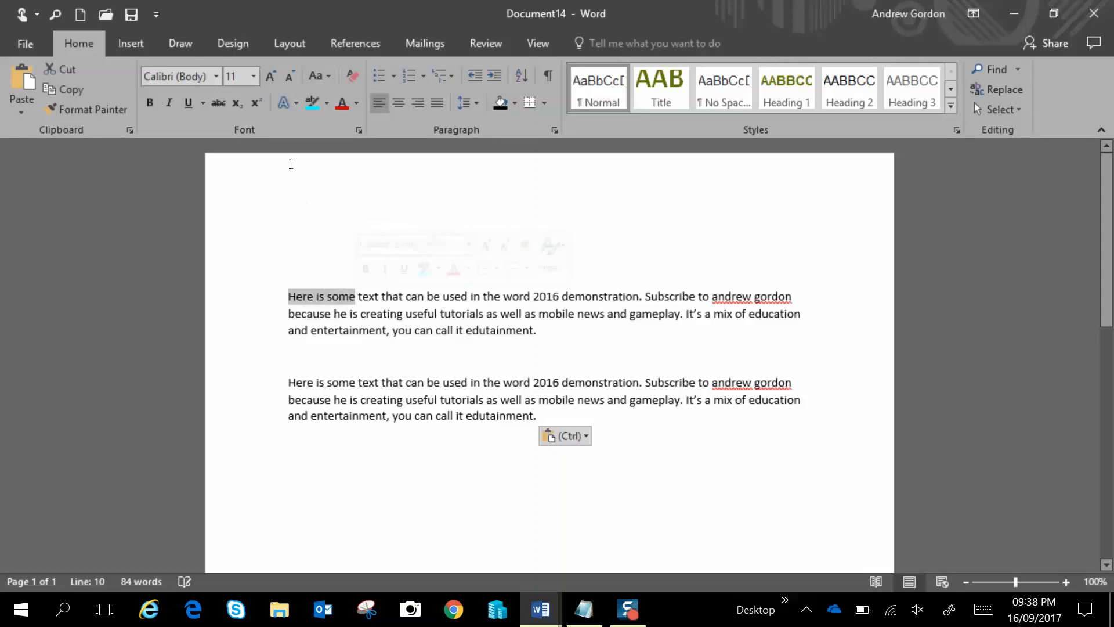
{"action": "left_click", "coordinate": [151, 106]}
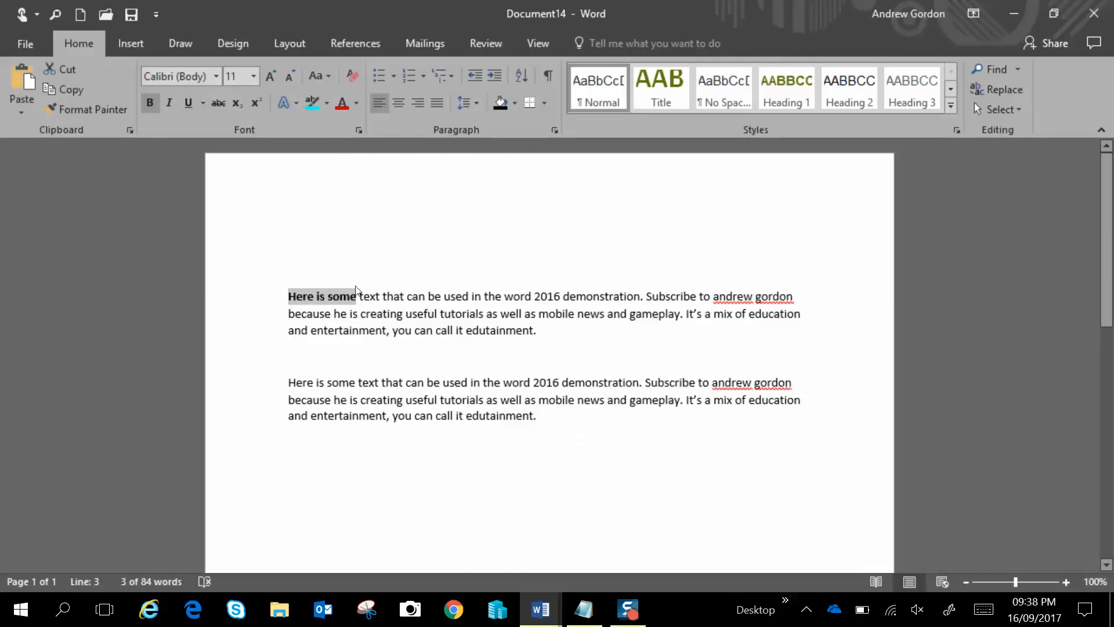
{"action": "left_click", "coordinate": [288, 270]}
{"action": "mouse_move", "coordinate": [331, 297]}
{"action": "left_mouse_down"}
{"action": "mouse_move", "coordinate": [300, 302]}
{"action": "mouse_move", "coordinate": [318, 294]}
{"action": "left_mouse_up"}
{"action": "left_click", "coordinate": [102, 113]}
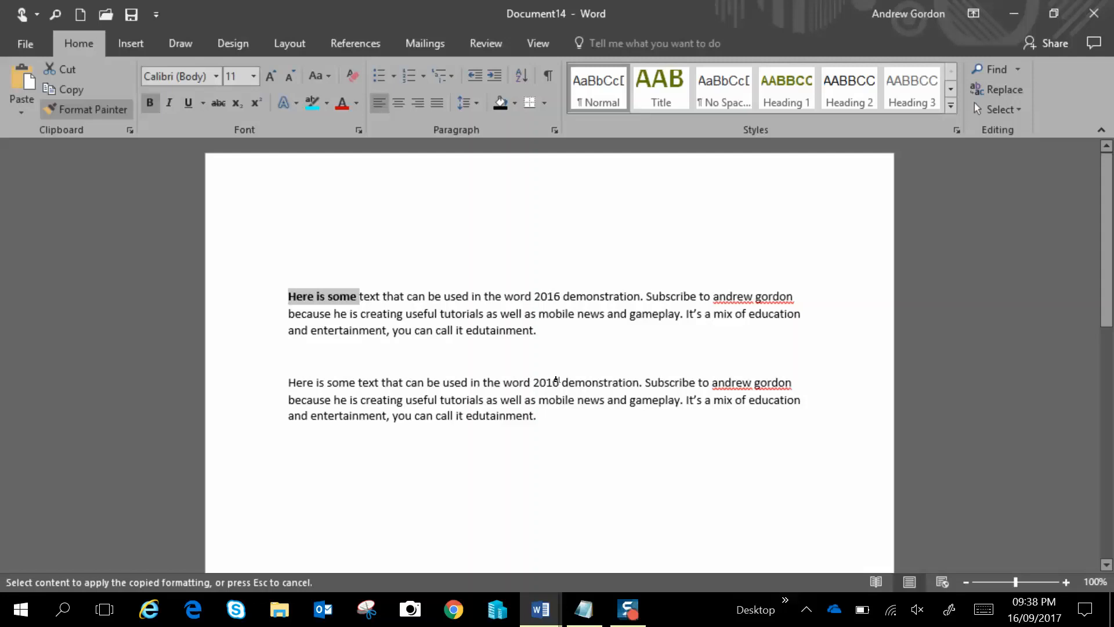
{"action": "left_click_drag", "start_coordinate": [557, 380], "coordinate": [381, 381]}
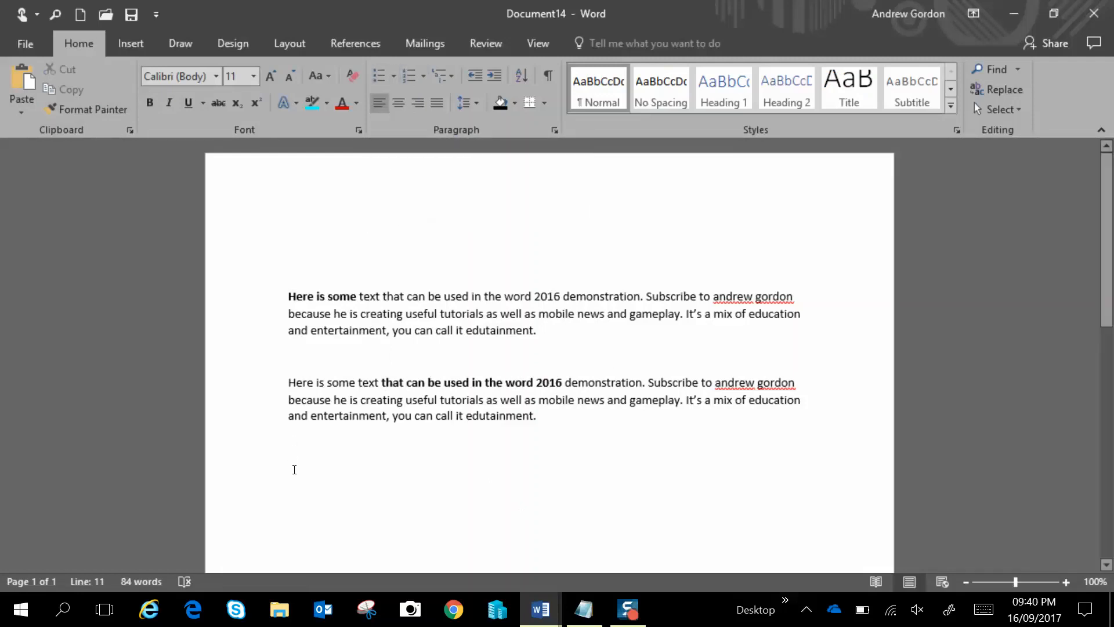
Type the heading Shopping List below the paragraphs and start a new line
{"action": "type", "text": "Shopp"}
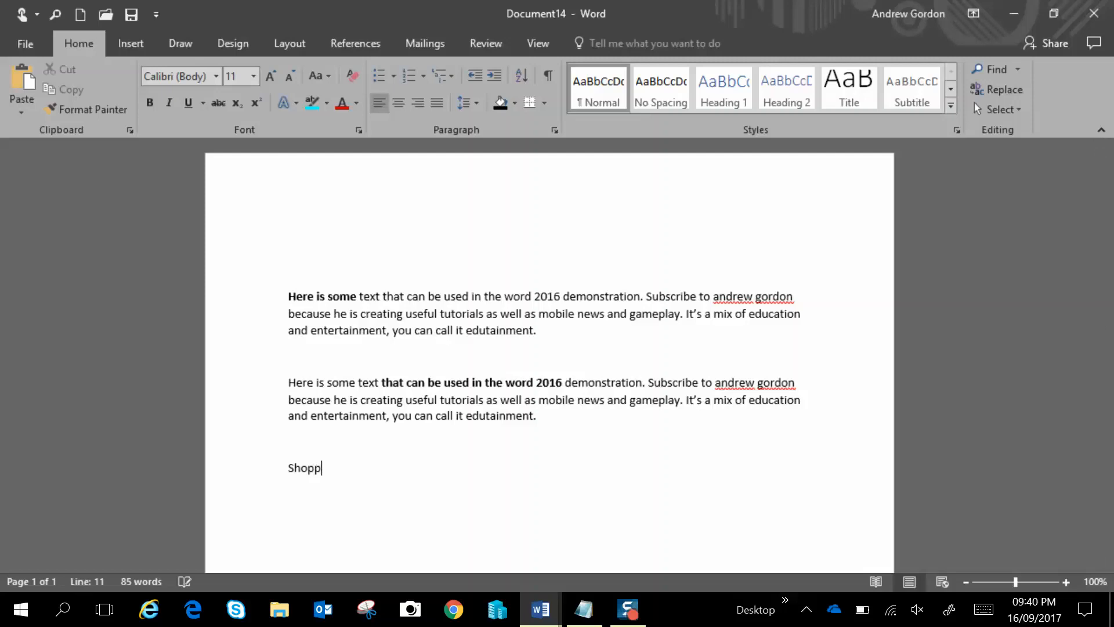
{"action": "type", "text": "ing List"}
{"action": "key", "text": "Return"}
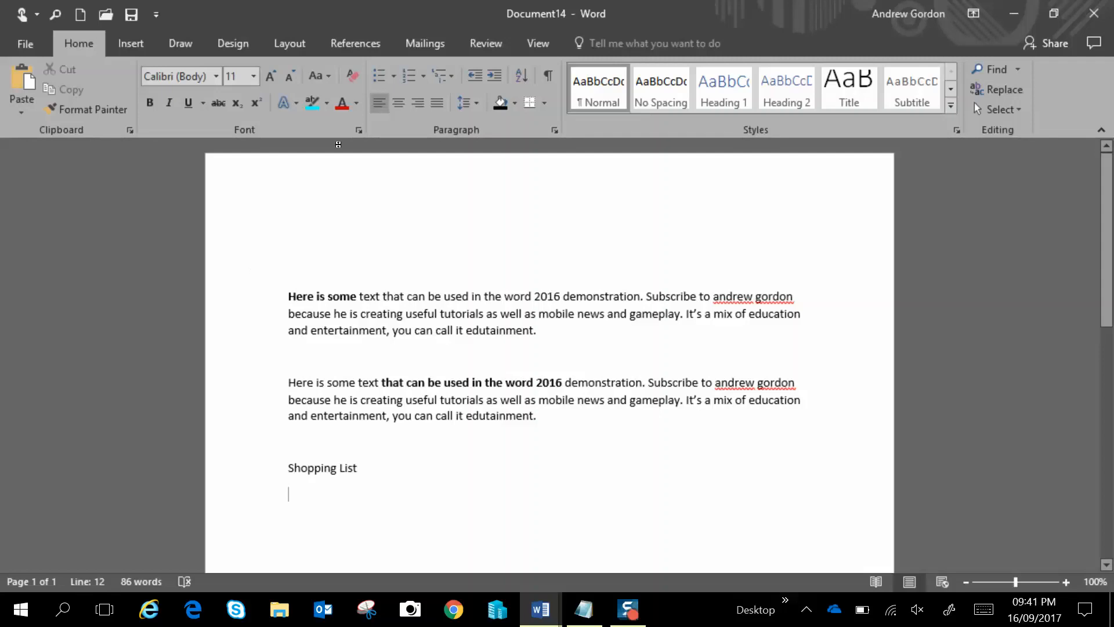
Start a bulleted list with the items Bread, Milk and Chocolate
{"action": "left_click", "coordinate": [379, 77]}
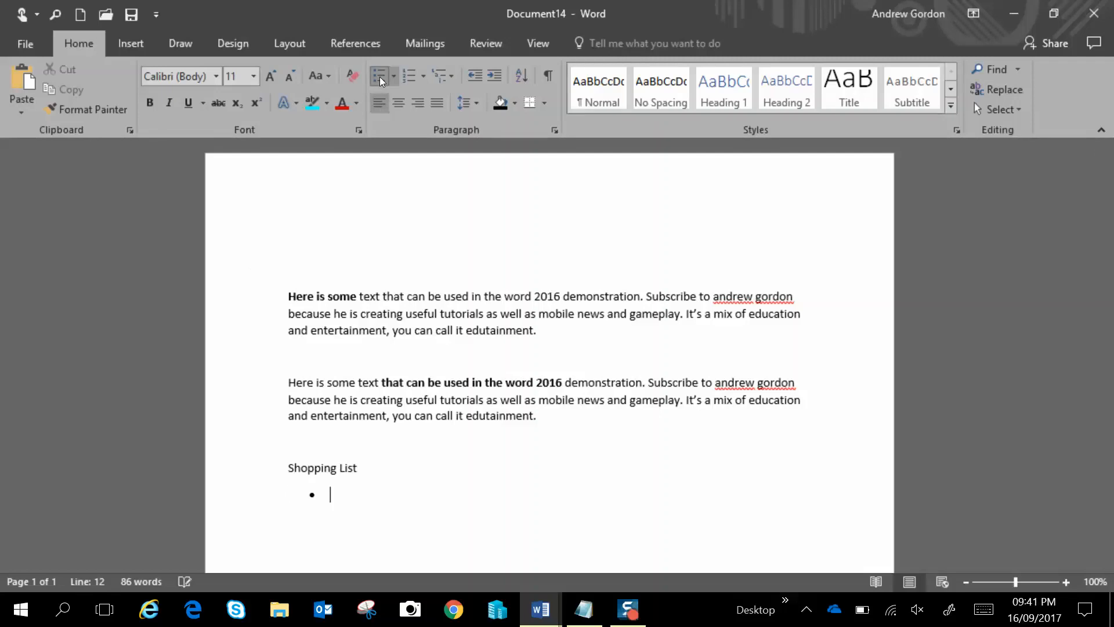
{"action": "type", "text": "Bread"}
{"action": "key", "text": "Return"}
{"action": "type", "text": "Milk"}
{"action": "key", "text": "Return"}
{"action": "type", "text": "Chocolate"}
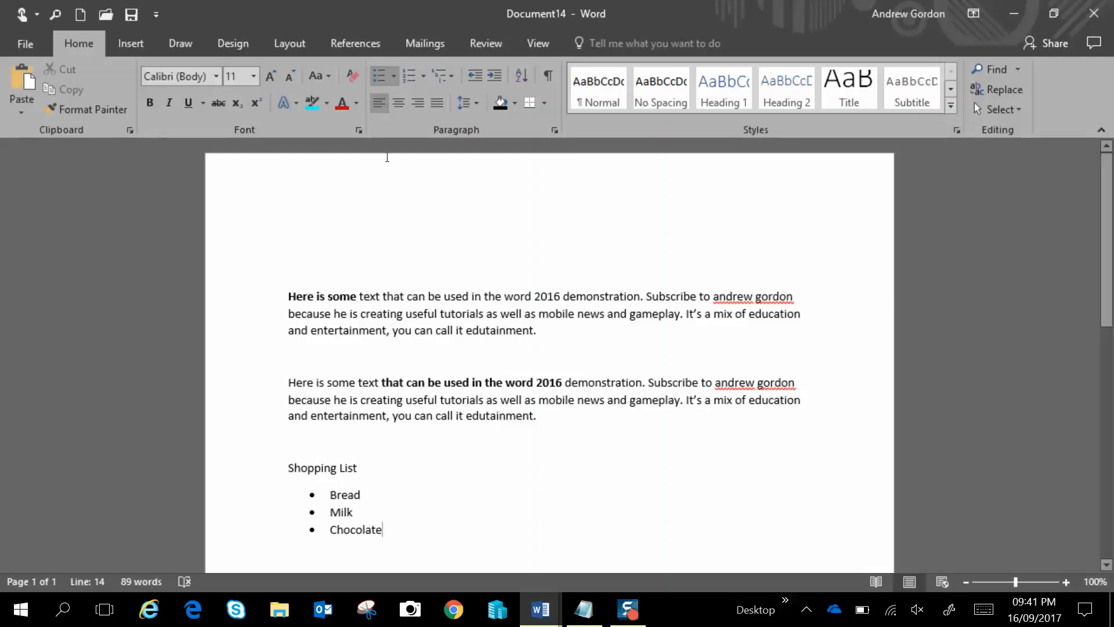
Change the list's bullet style to checkmarks
{"action": "left_click", "coordinate": [394, 76]}
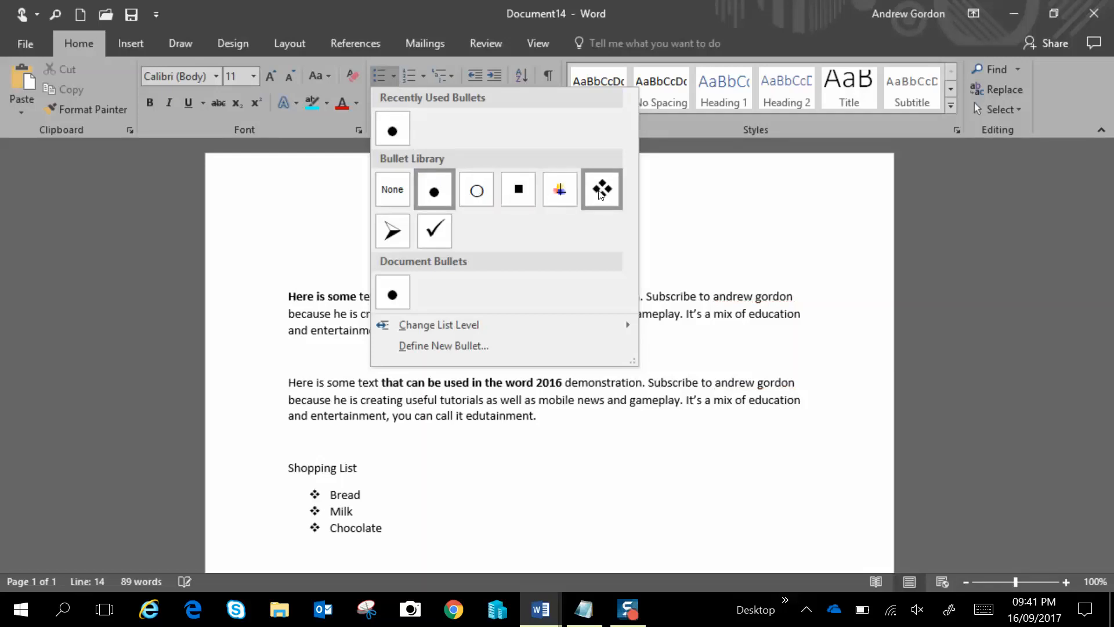
{"action": "left_click", "coordinate": [436, 233]}
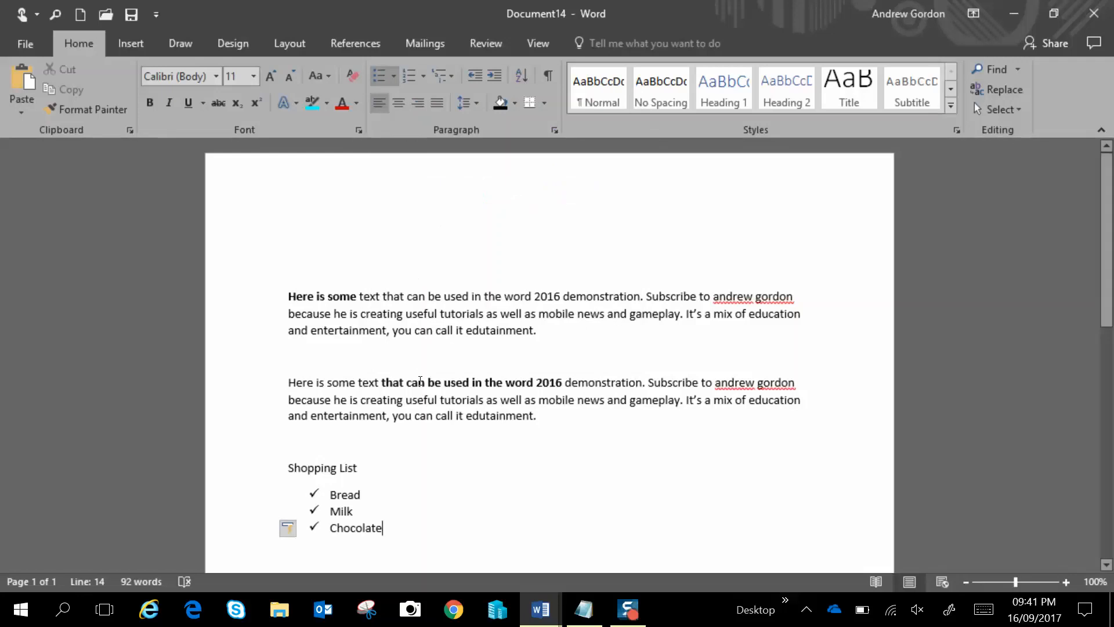
Select the three list items and convert them to a 1. 2. 3. numbered list
{"action": "left_click_drag", "start_coordinate": [399, 527], "coordinate": [326, 493]}
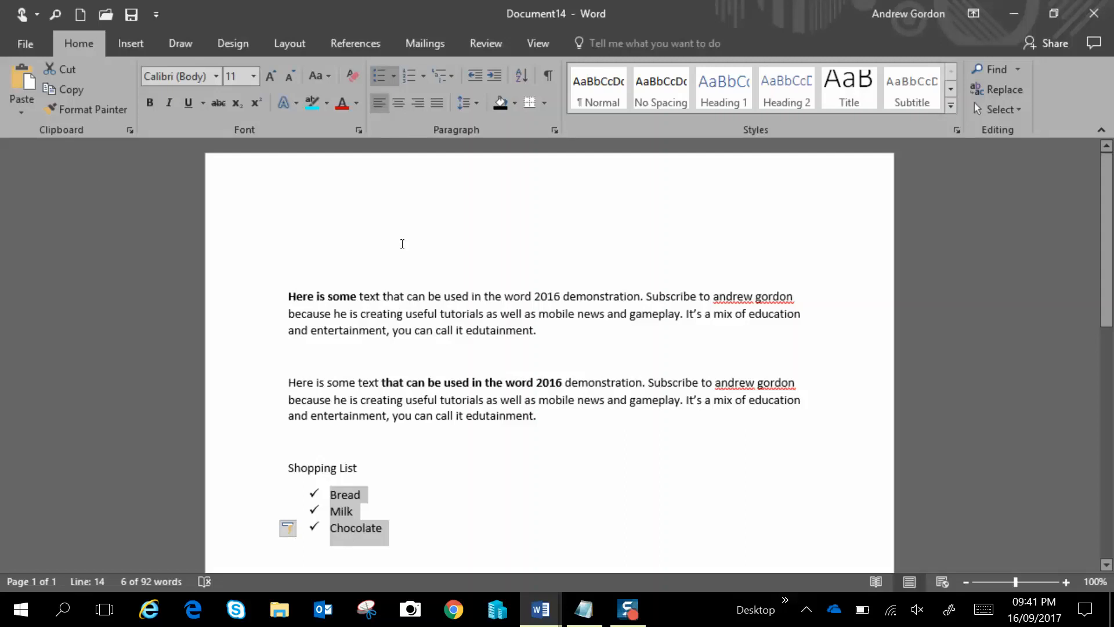
{"action": "left_click", "coordinate": [425, 81]}
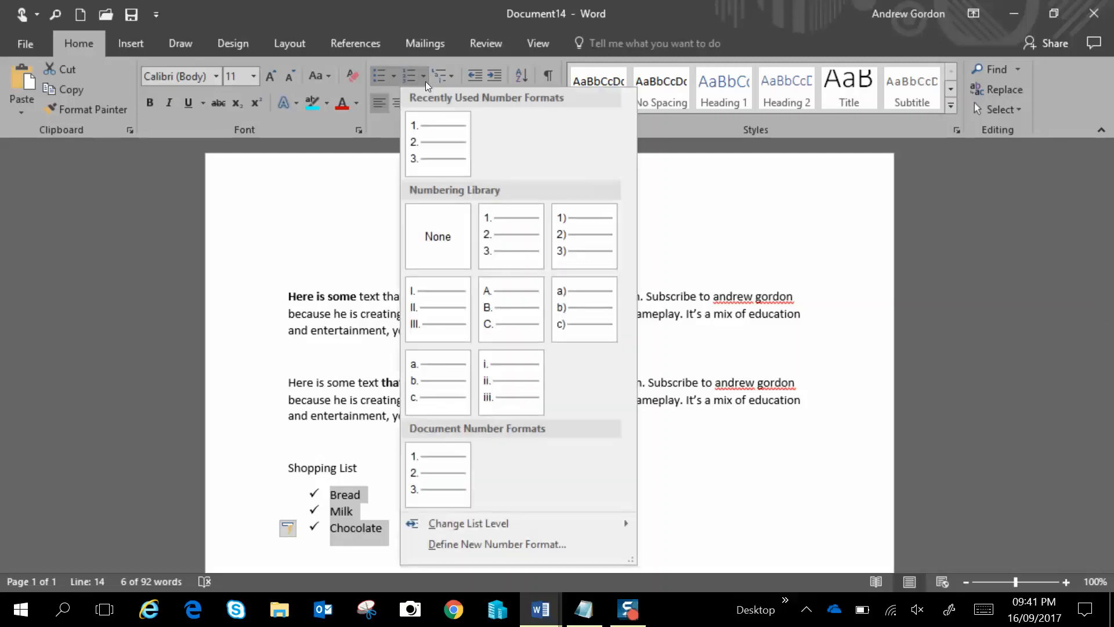
{"action": "left_click", "coordinate": [424, 134]}
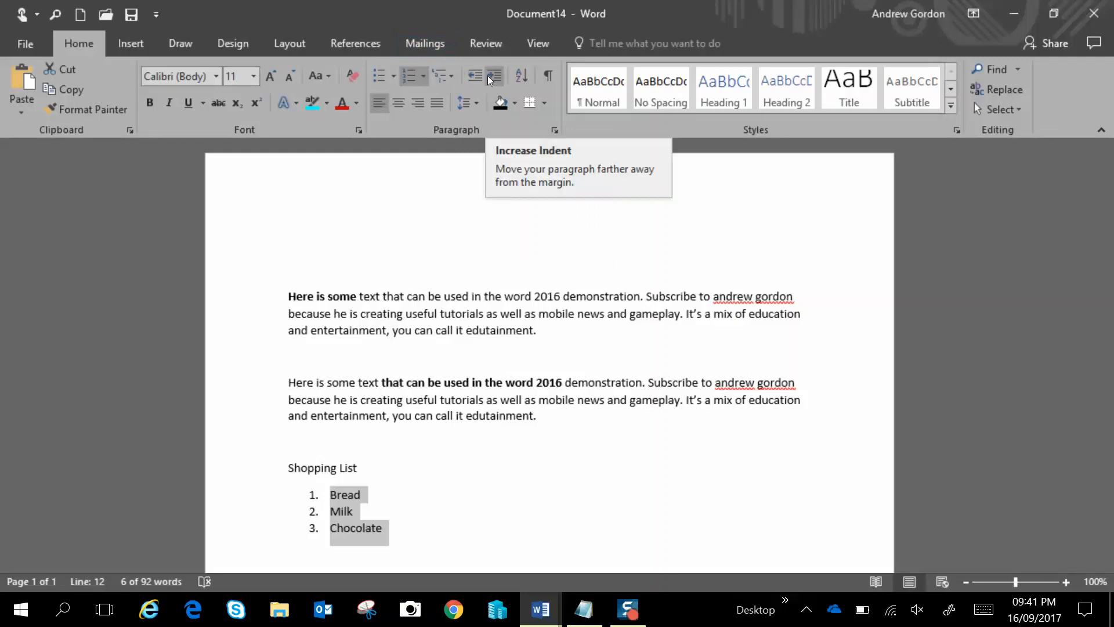
Increase the first paragraph's indent four times
{"action": "left_click", "coordinate": [293, 296]}
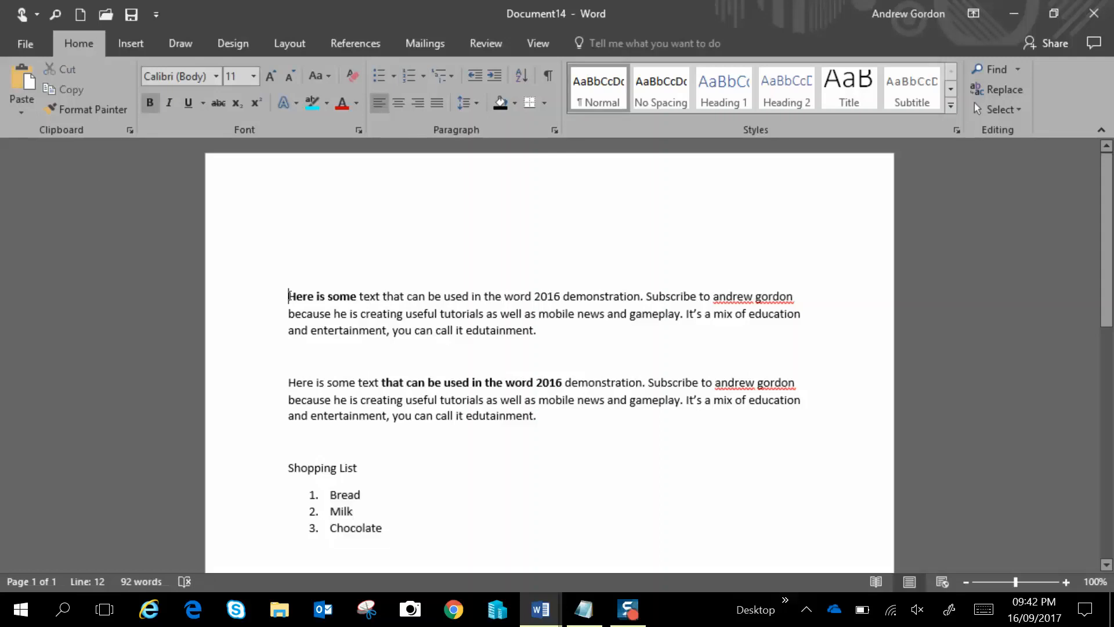
{"action": "left_click", "coordinate": [495, 80]}
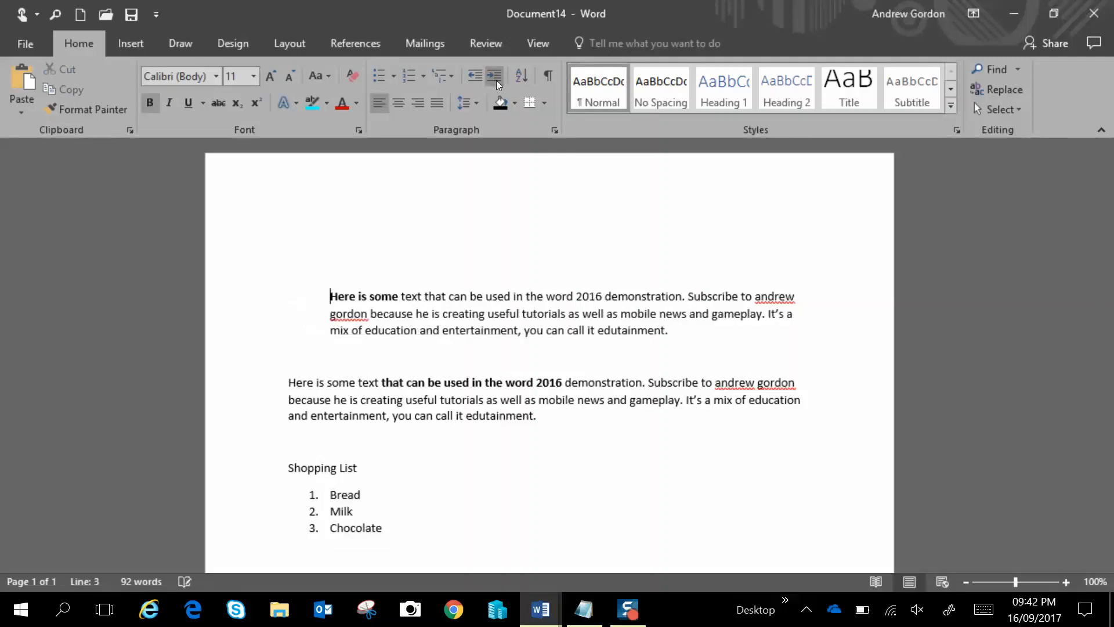
{"action": "left_click", "coordinate": [496, 80]}
{"action": "left_click", "coordinate": [496, 80]}
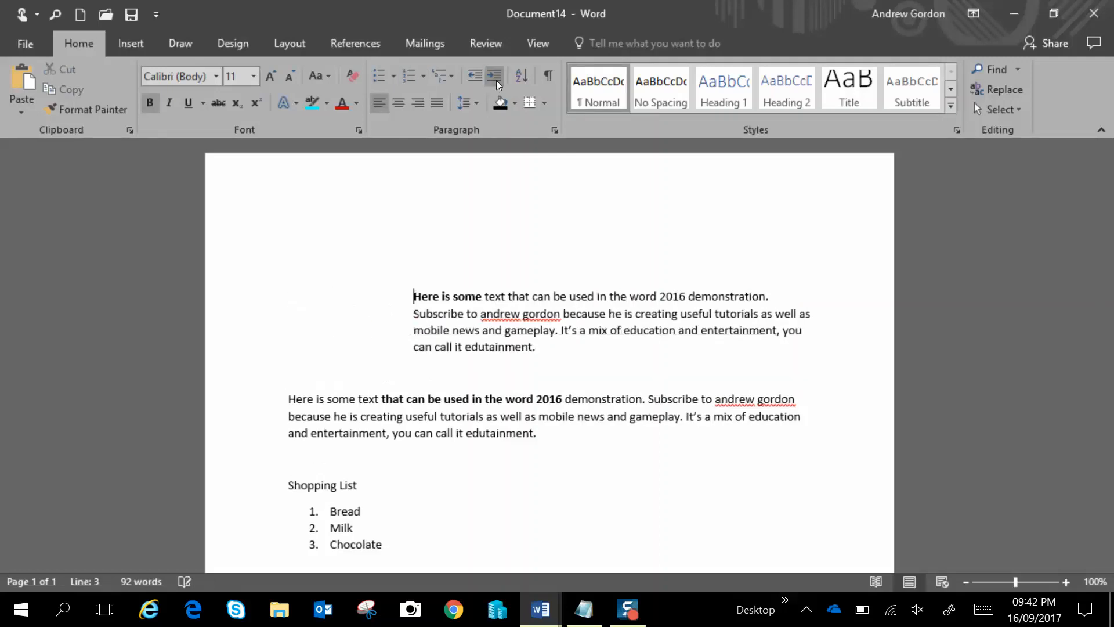
{"action": "left_click", "coordinate": [496, 80]}
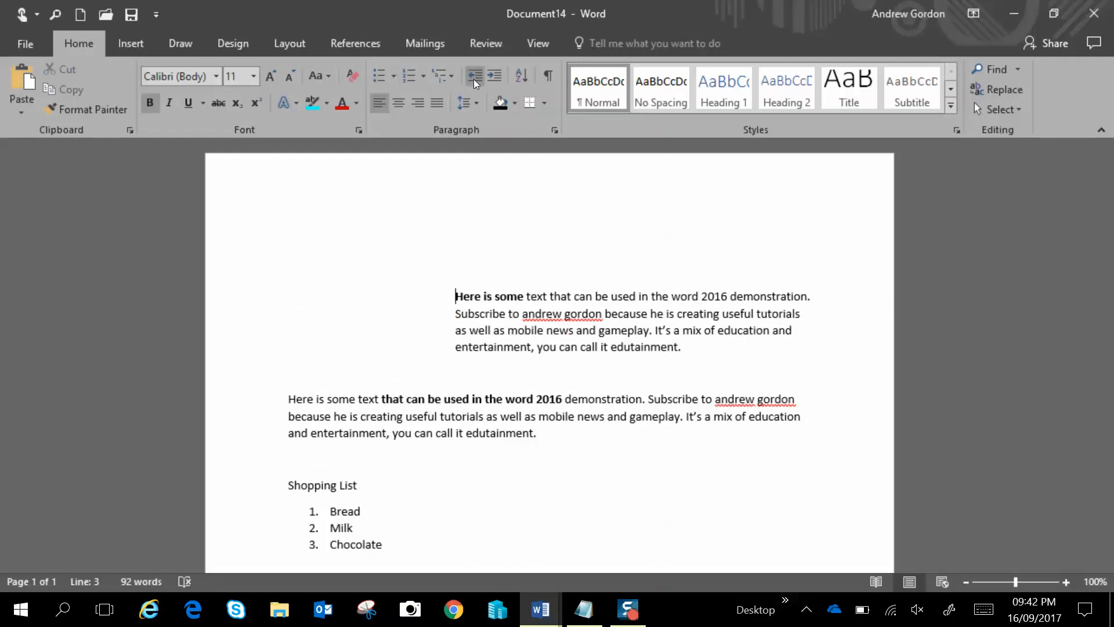
Decrease the first paragraph's indent four times to bring it back to the margin
{"action": "left_click", "coordinate": [473, 78]}
{"action": "left_click", "coordinate": [474, 78]}
{"action": "left_click", "coordinate": [473, 78]}
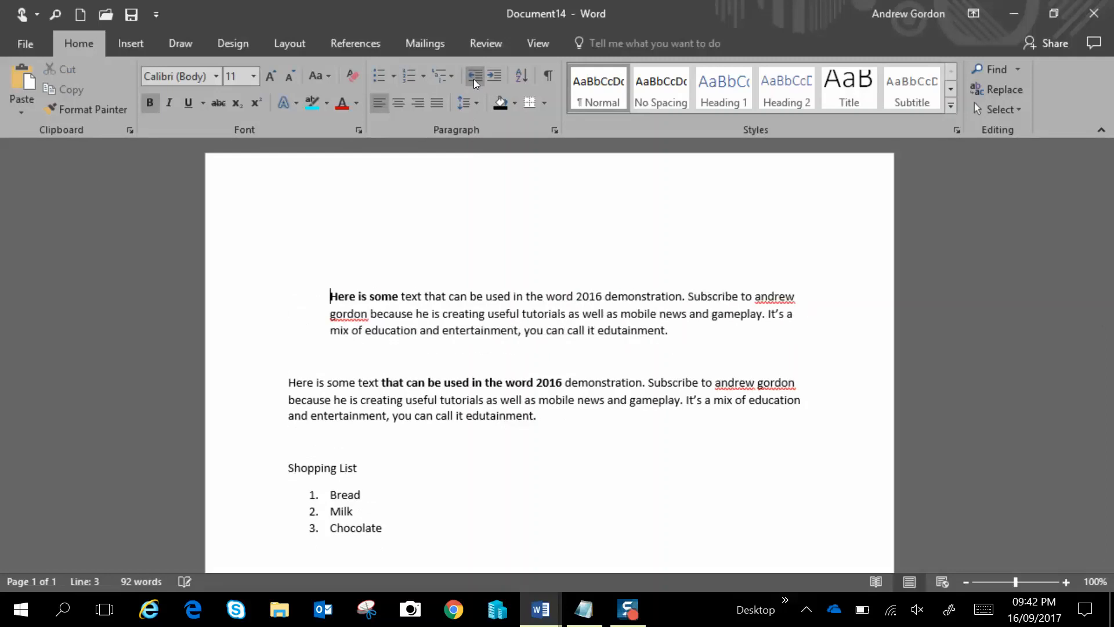
{"action": "left_click", "coordinate": [473, 79]}
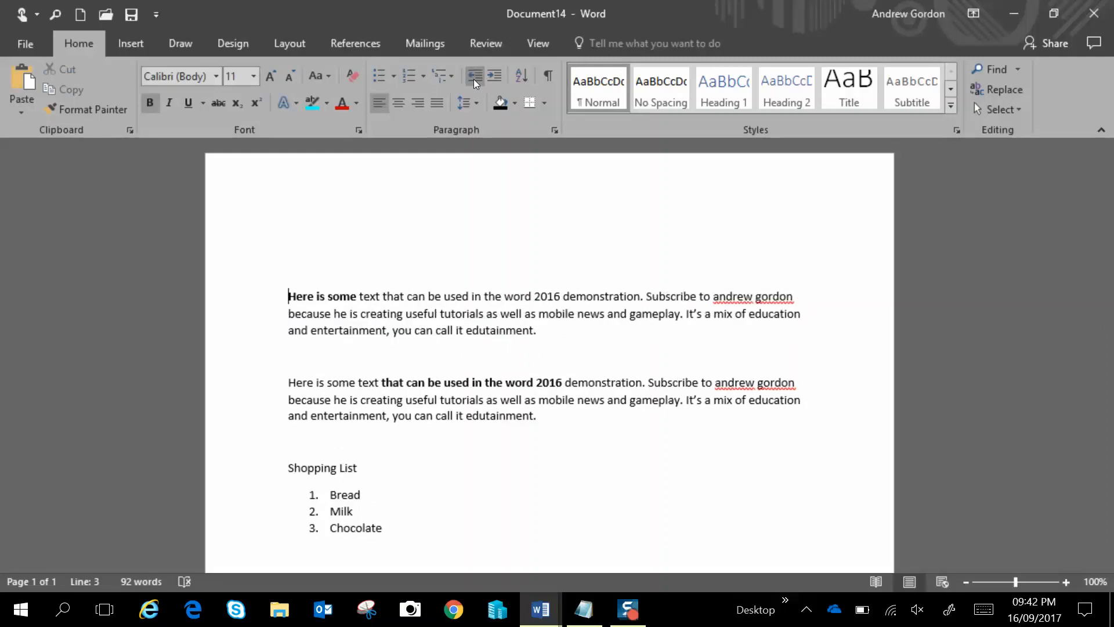
Show the hidden formatting marks, then hide them again
{"action": "left_click", "coordinate": [547, 73]}
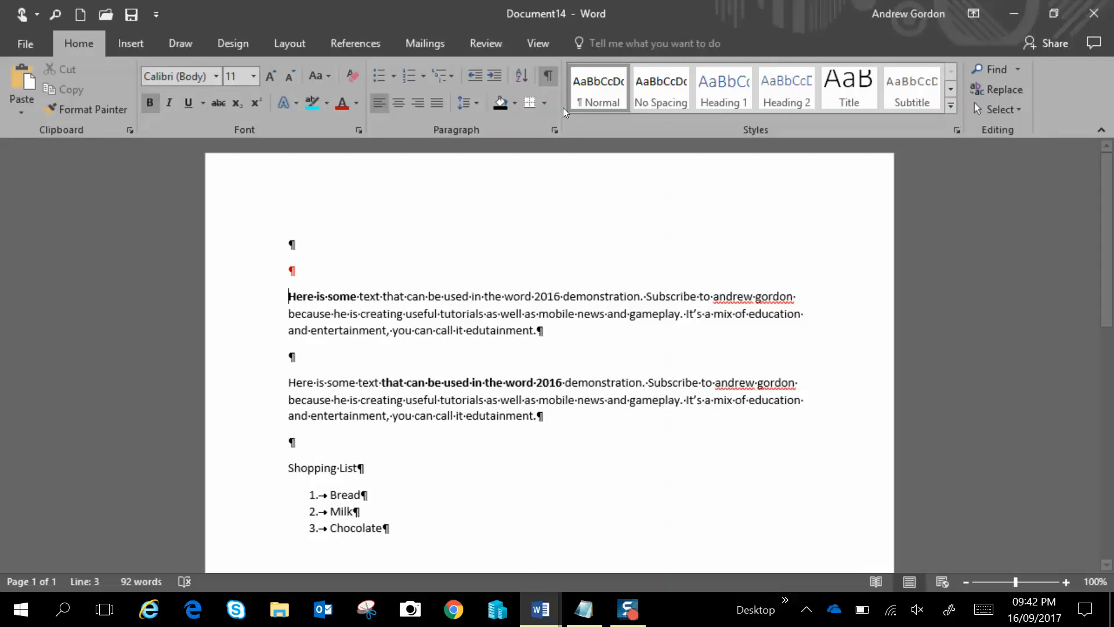
{"action": "left_click", "coordinate": [547, 75]}
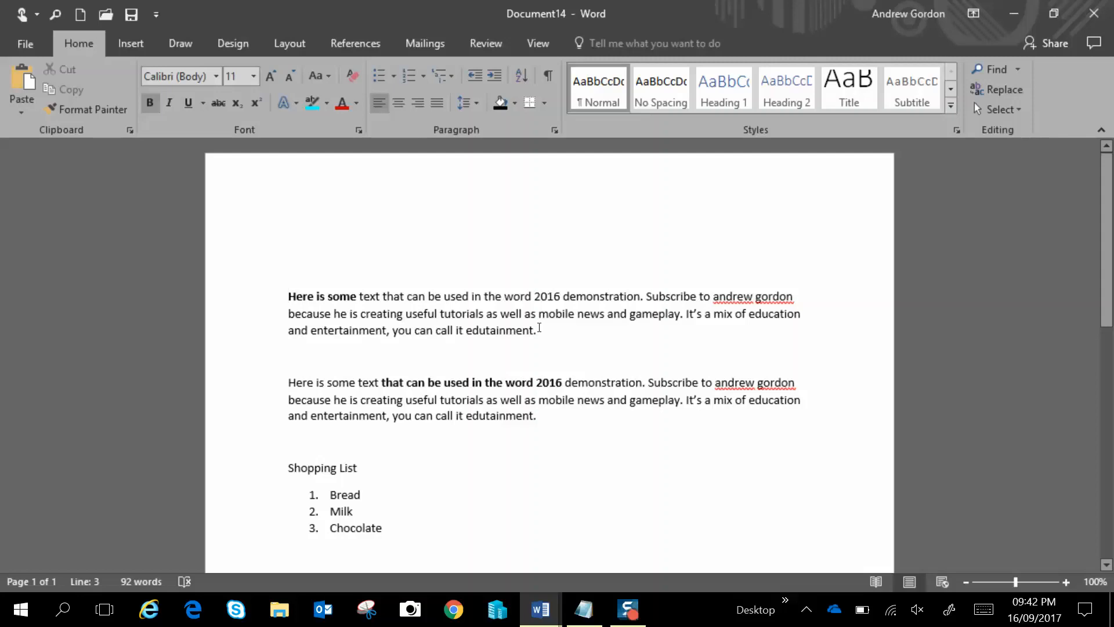
Select the first paragraph and justify it after trying centred and right alignment
{"action": "left_click_drag", "start_coordinate": [539, 323], "coordinate": [288, 293]}
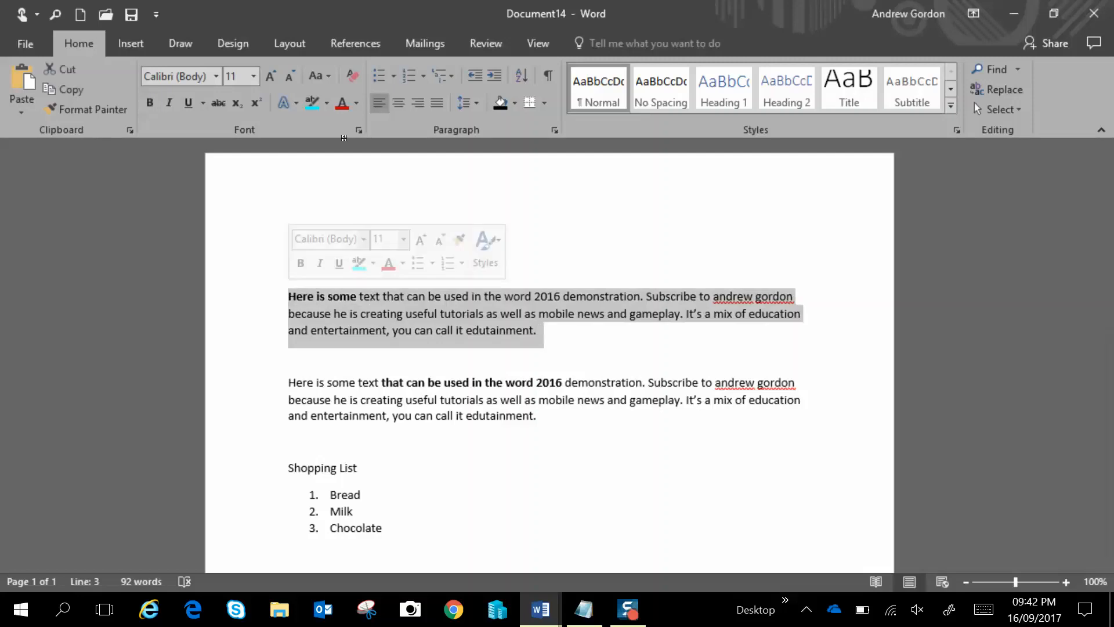
{"action": "left_click", "coordinate": [397, 102]}
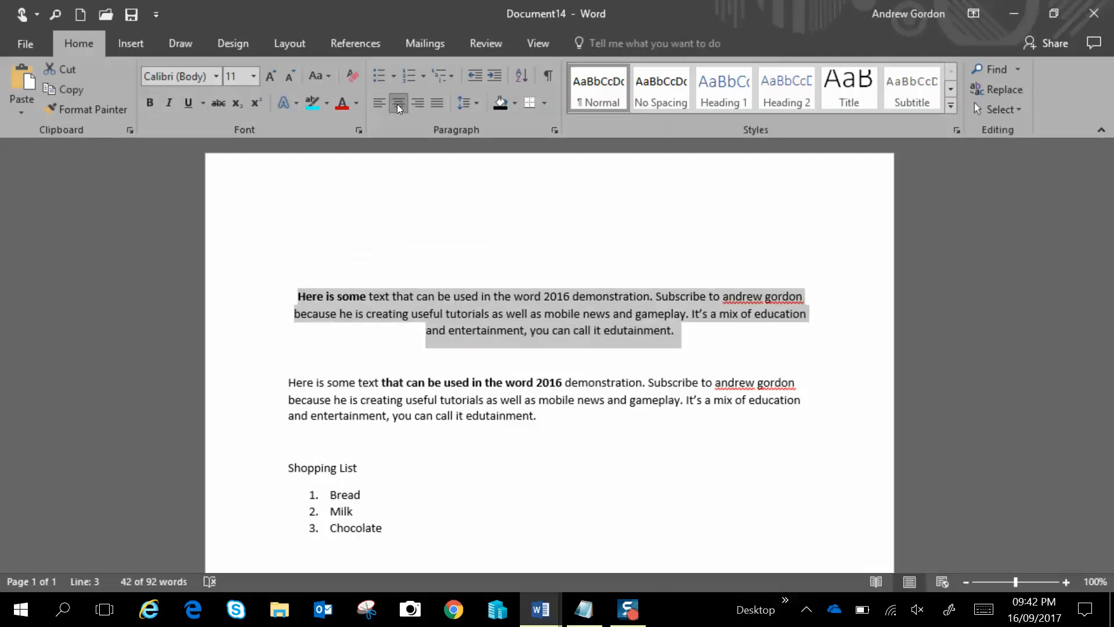
{"action": "left_click", "coordinate": [420, 99]}
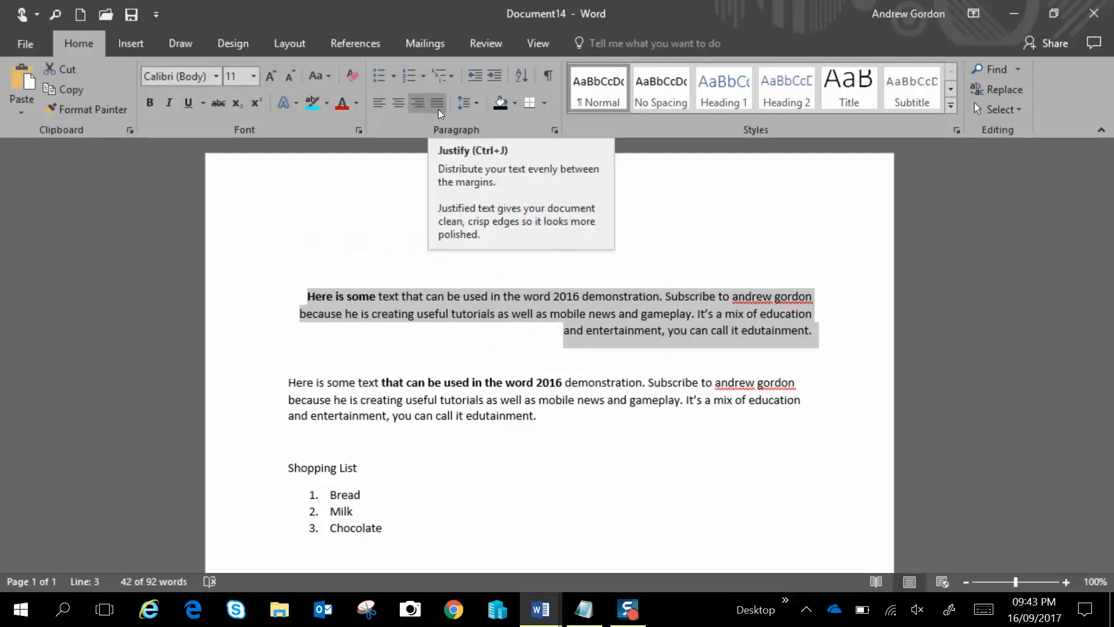
{"action": "left_click", "coordinate": [437, 105]}
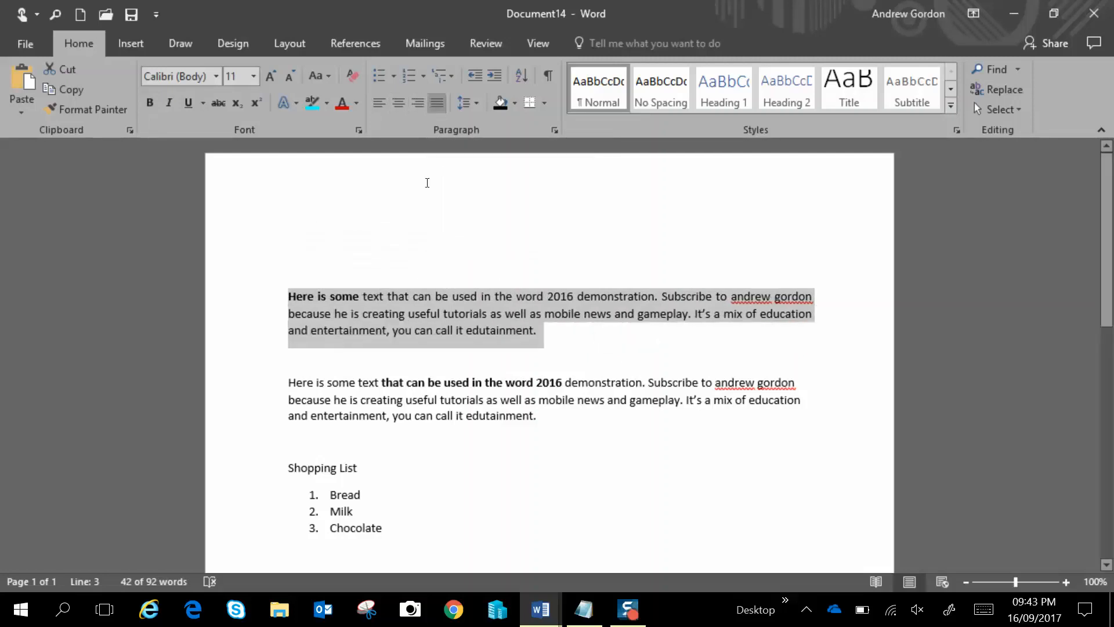
Set the first paragraph's line spacing to 1.0 and browse the shading colours without applying one
{"action": "left_click", "coordinate": [475, 102]}
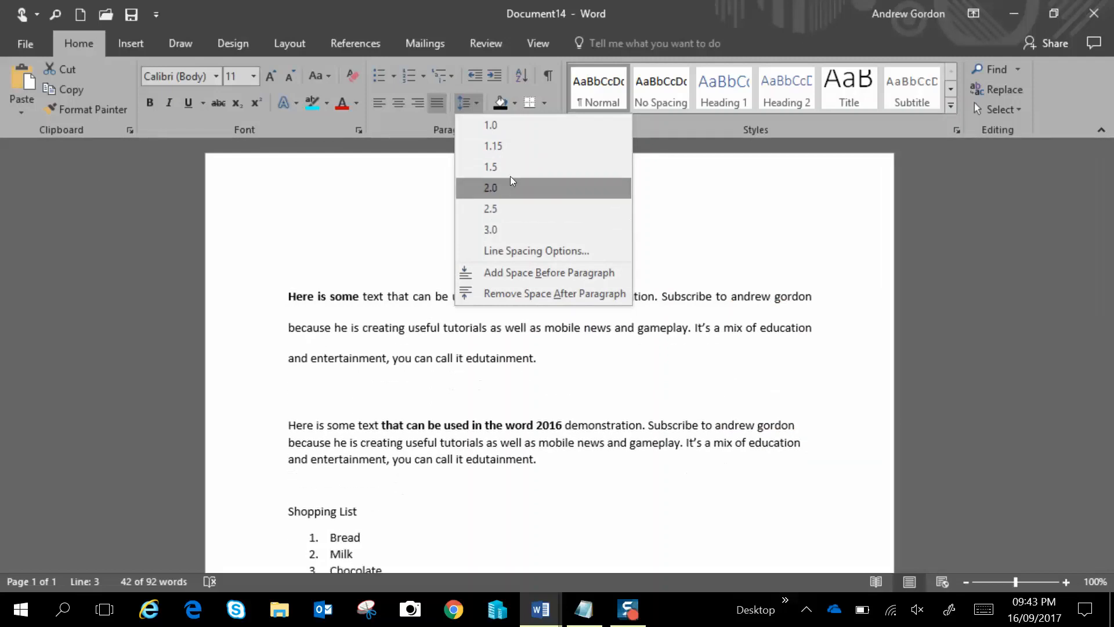
{"action": "left_click", "coordinate": [514, 127]}
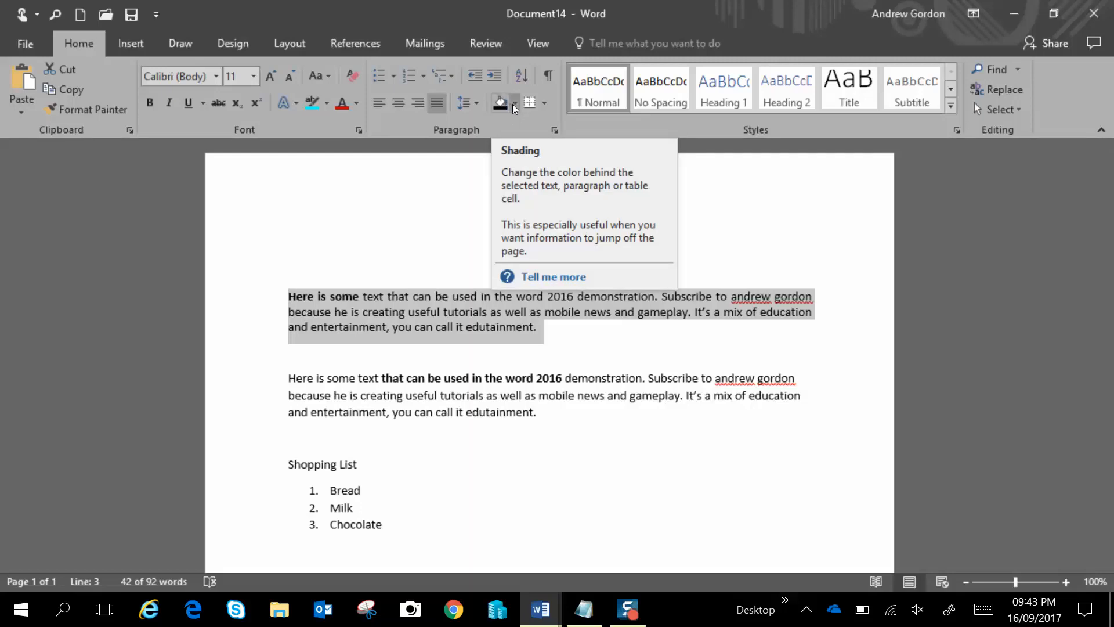
{"action": "left_click", "coordinate": [514, 103]}
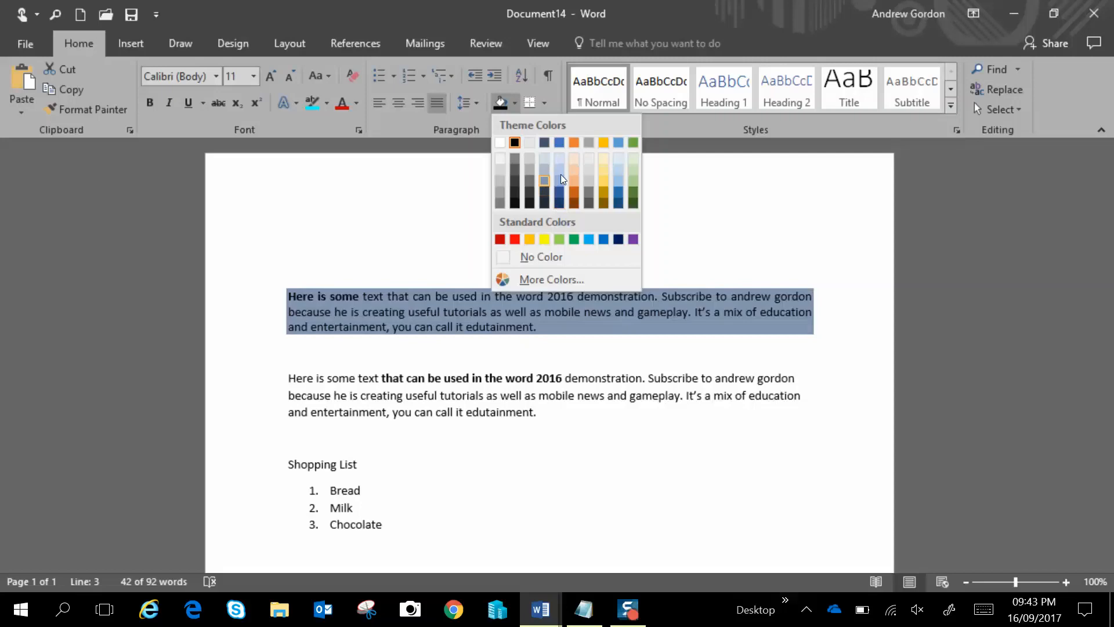
{"action": "left_click", "coordinate": [516, 97]}
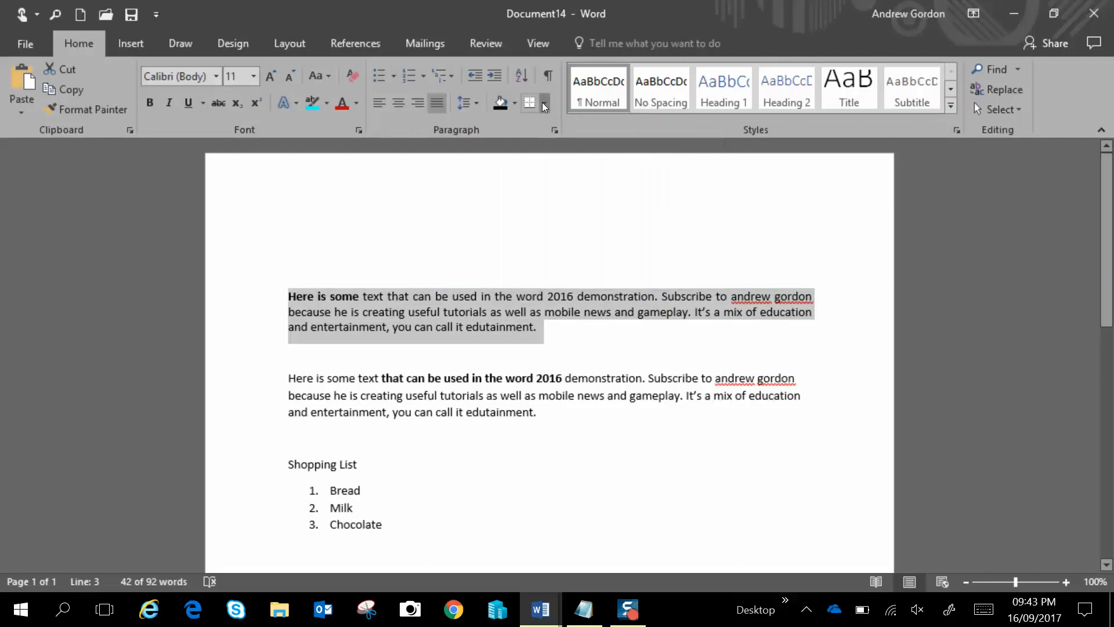
Add a 1 pt box page border to the whole document
{"action": "left_click", "coordinate": [543, 103]}
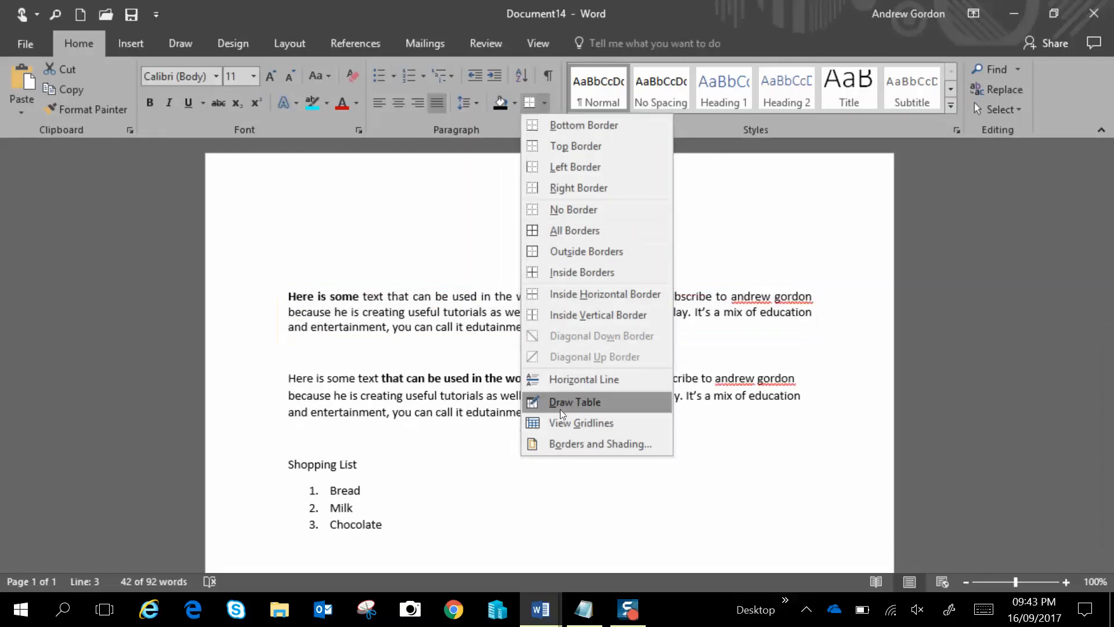
{"action": "left_click", "coordinate": [570, 444]}
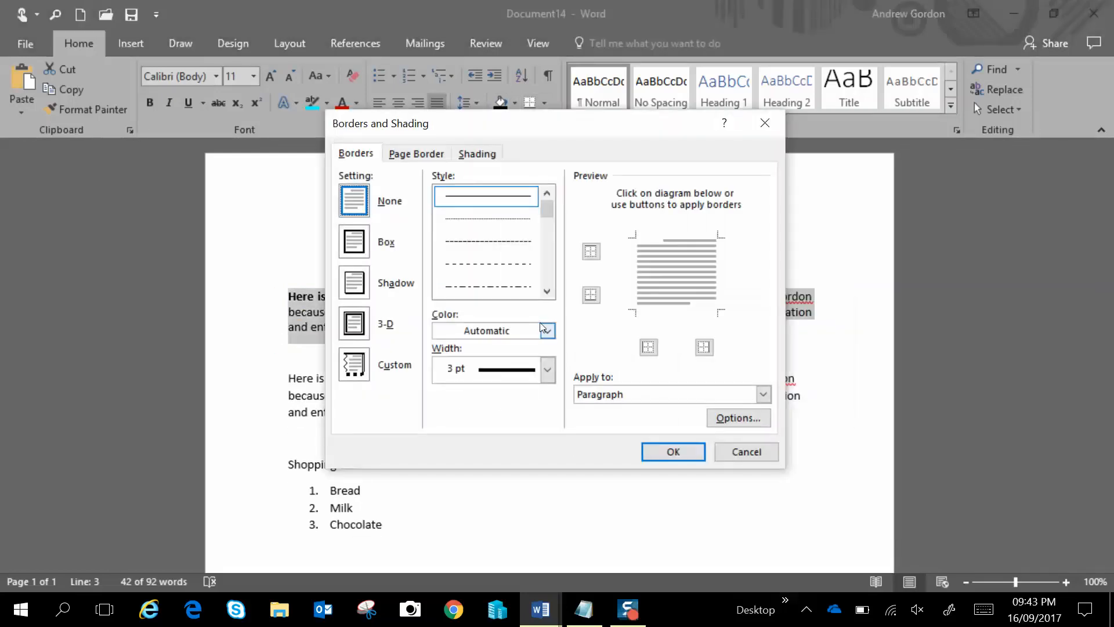
{"action": "left_click", "coordinate": [422, 160]}
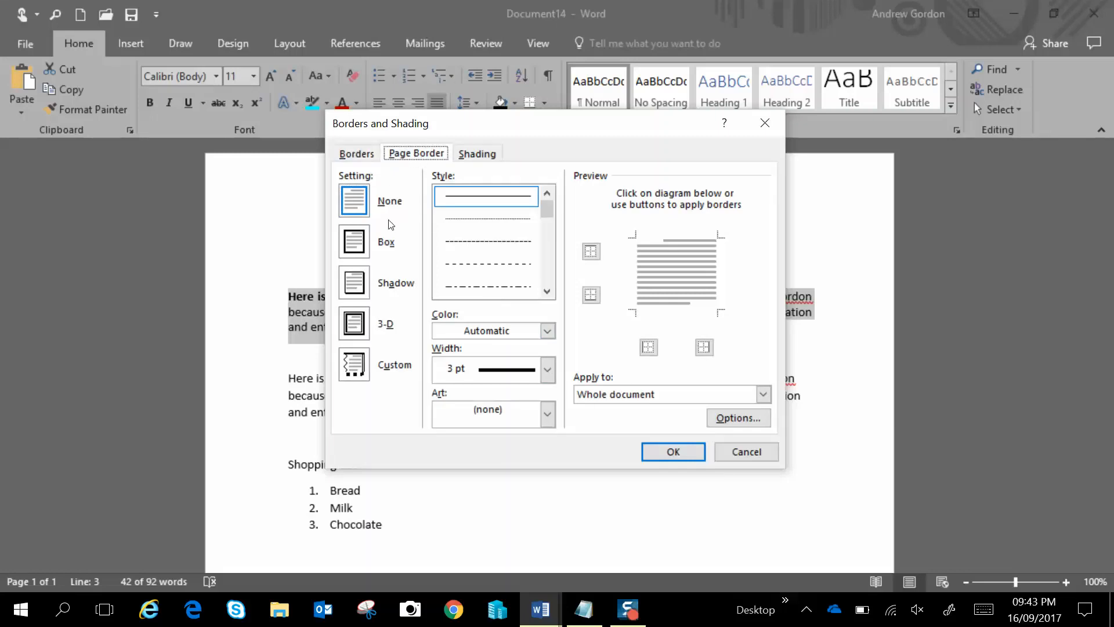
{"action": "left_click", "coordinate": [362, 251]}
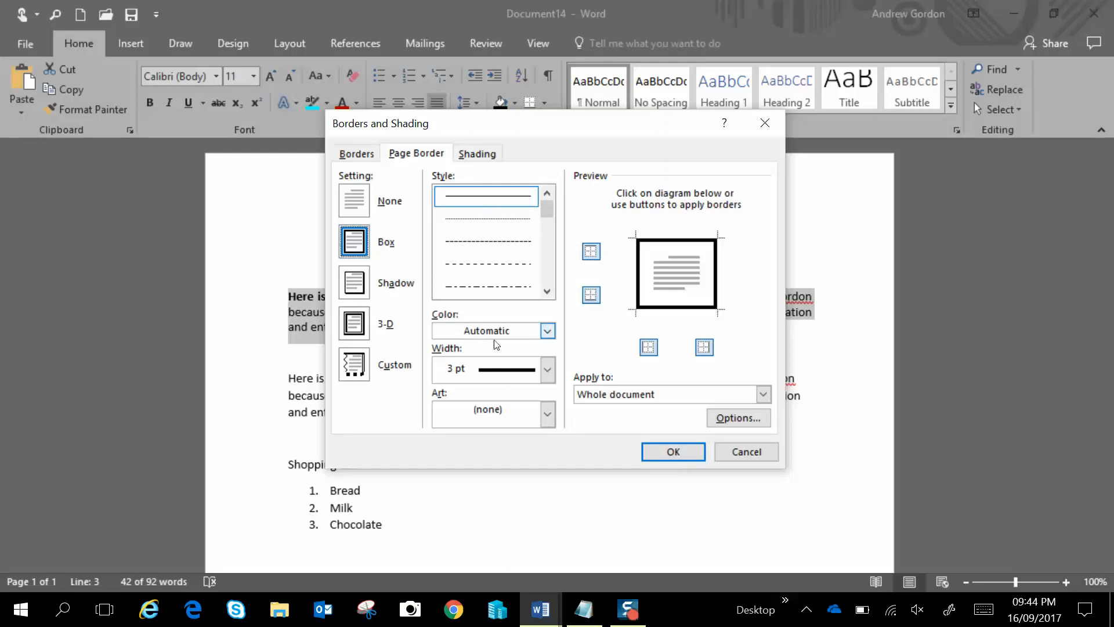
{"action": "left_click", "coordinate": [547, 369]}
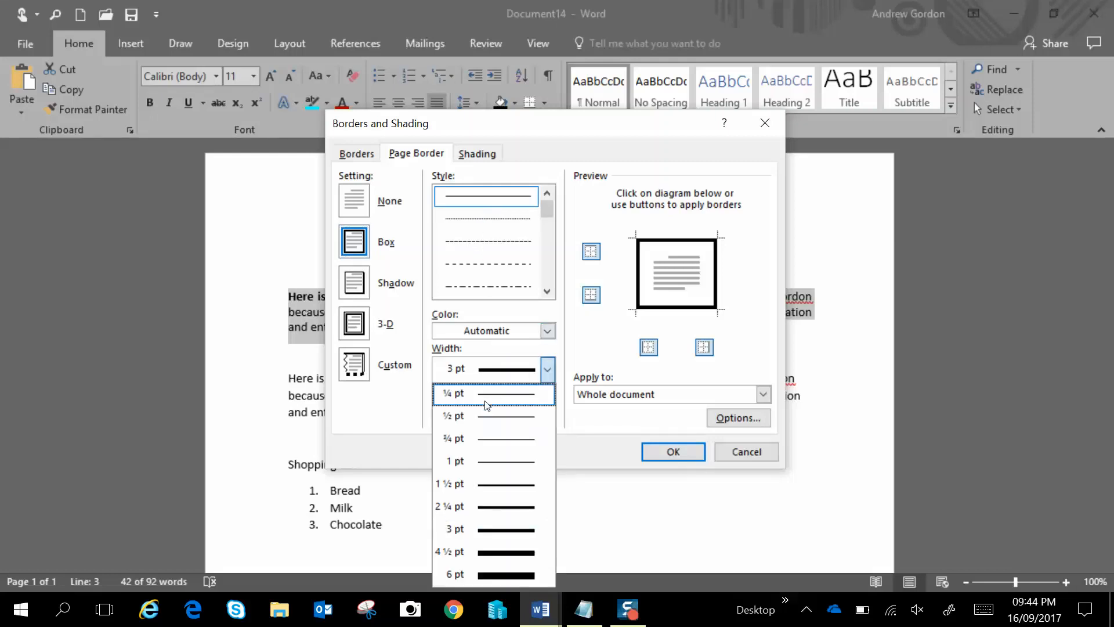
{"action": "left_click", "coordinate": [485, 460]}
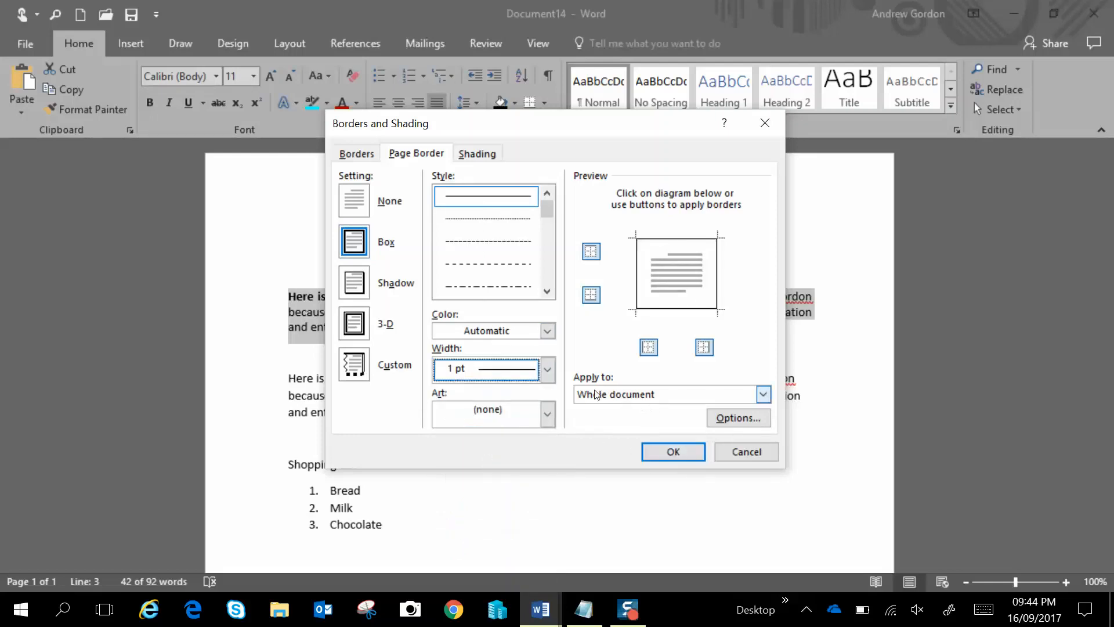
{"action": "left_click", "coordinate": [660, 450]}
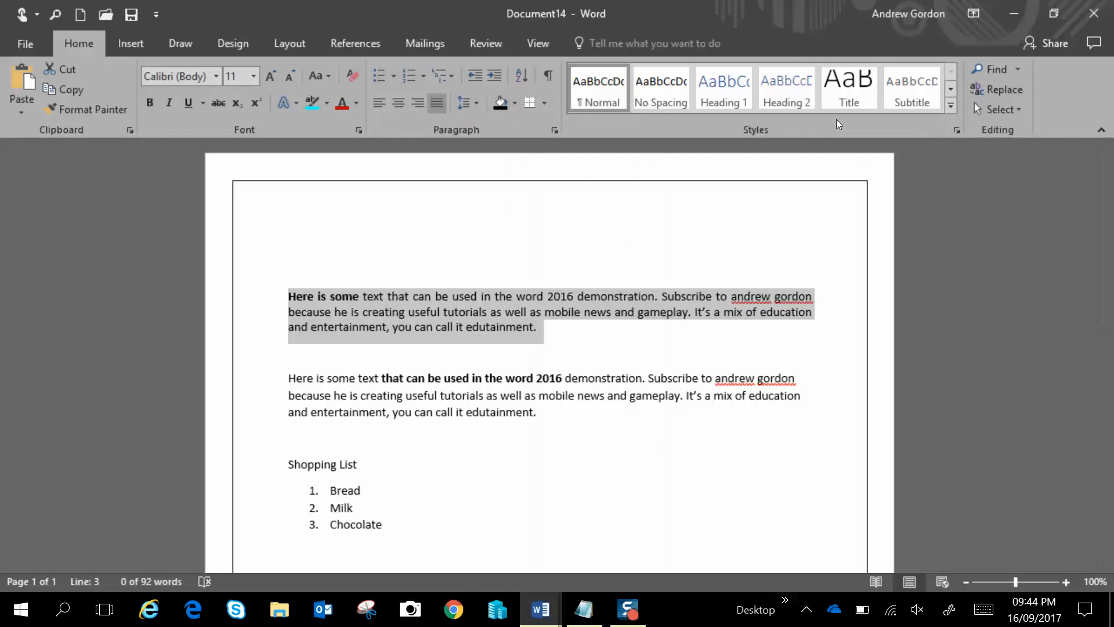
Search the document for "word"
{"action": "left_click", "coordinate": [998, 72]}
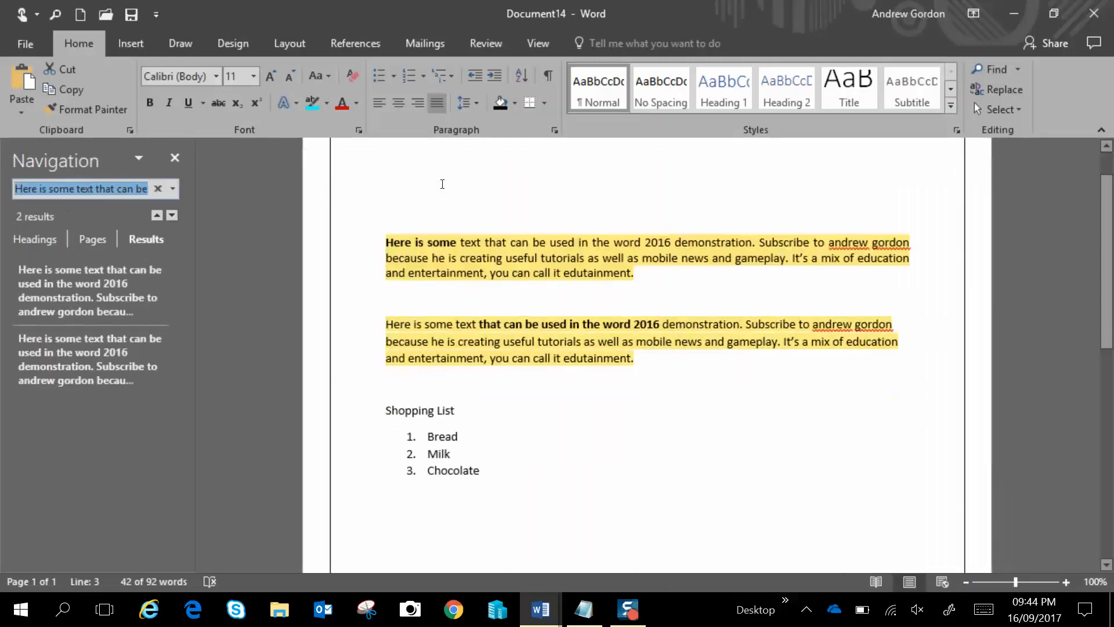
{"action": "key", "text": "BackSpace"}
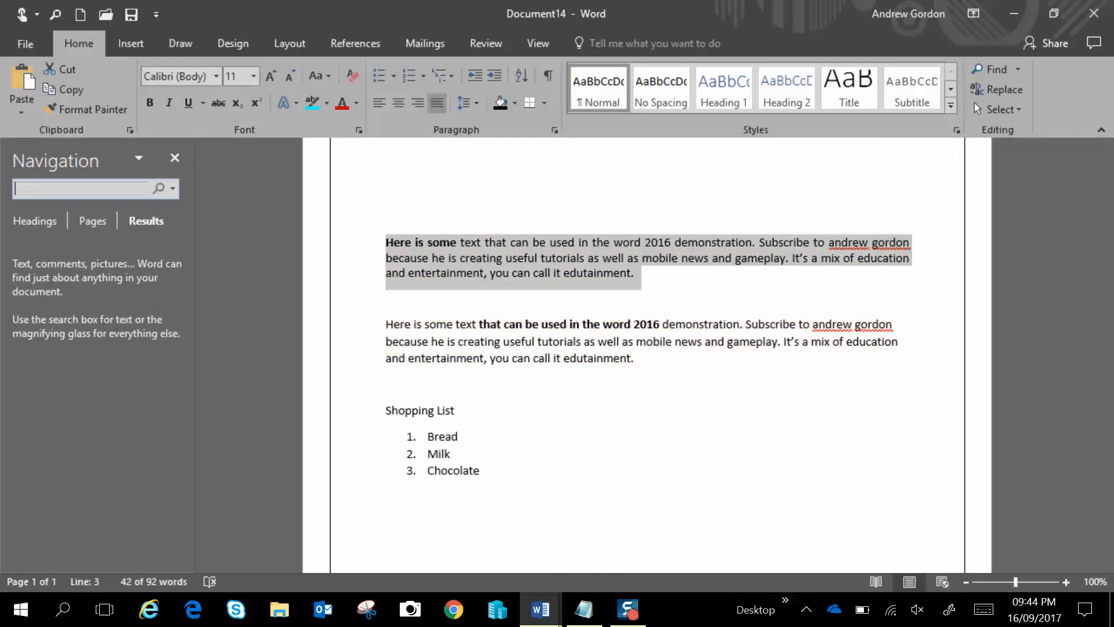
{"action": "type", "text": "word"}
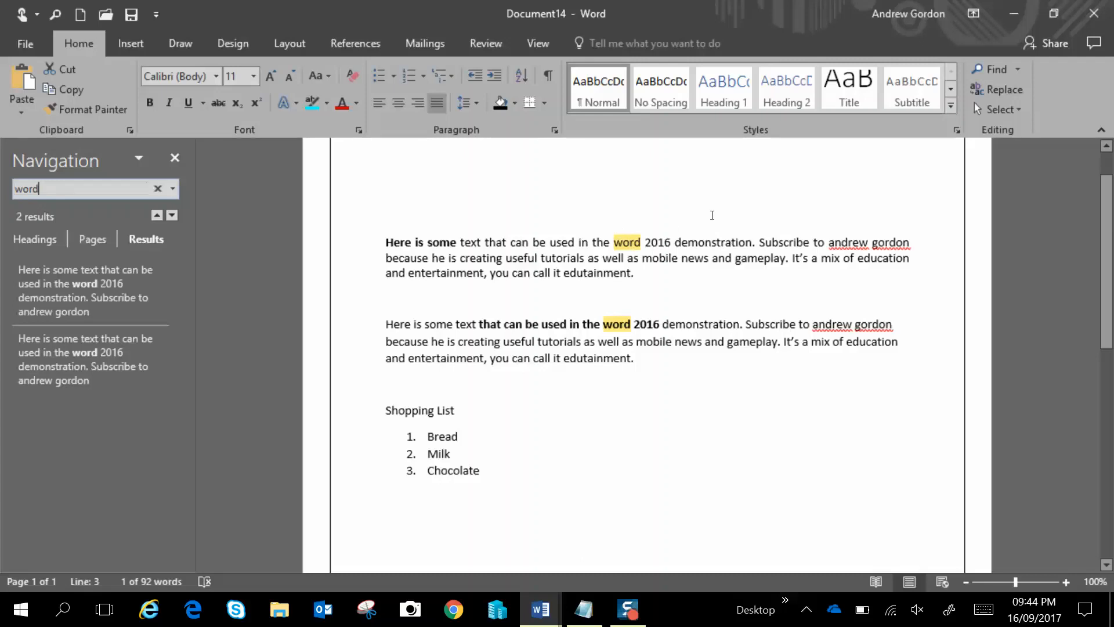
Replace the first occurrence of "word" with "greetings" using Find and Replace, then close the dialog
{"action": "left_click", "coordinate": [990, 94]}
{"action": "left_click_drag", "start_coordinate": [848, 383], "coordinate": [829, 209]}
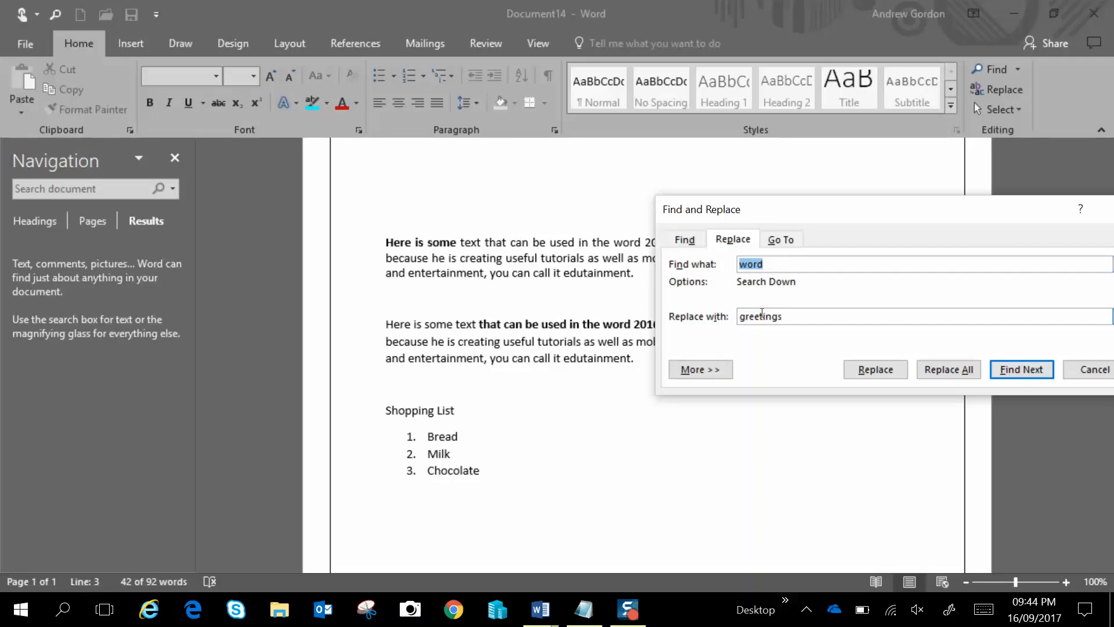
{"action": "left_click_drag", "start_coordinate": [821, 219], "coordinate": [706, 387]}
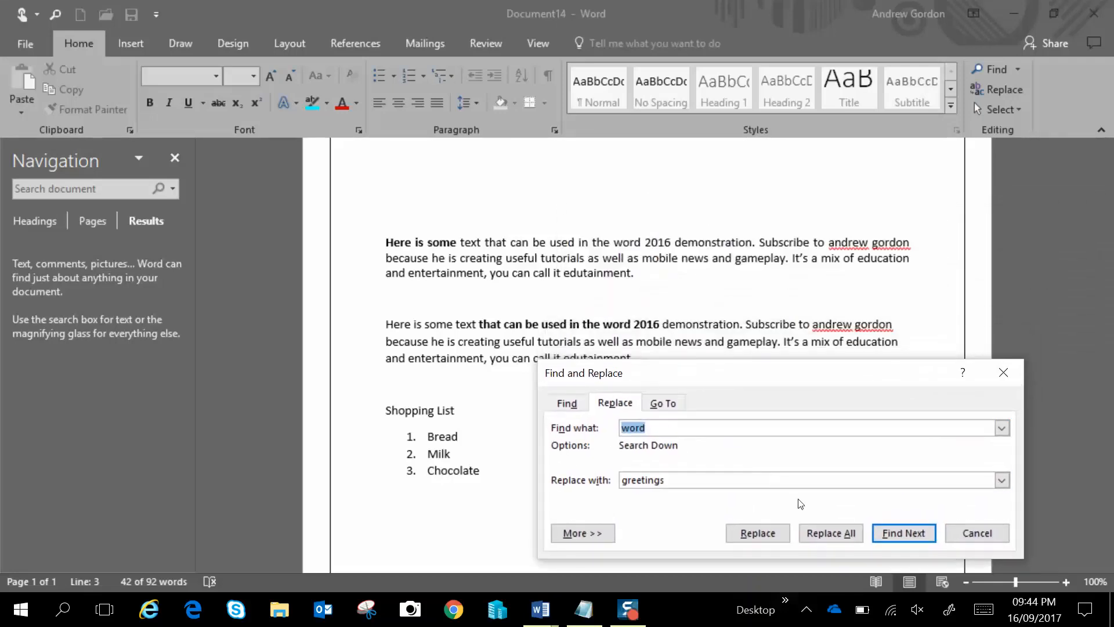
{"action": "left_click", "coordinate": [885, 535]}
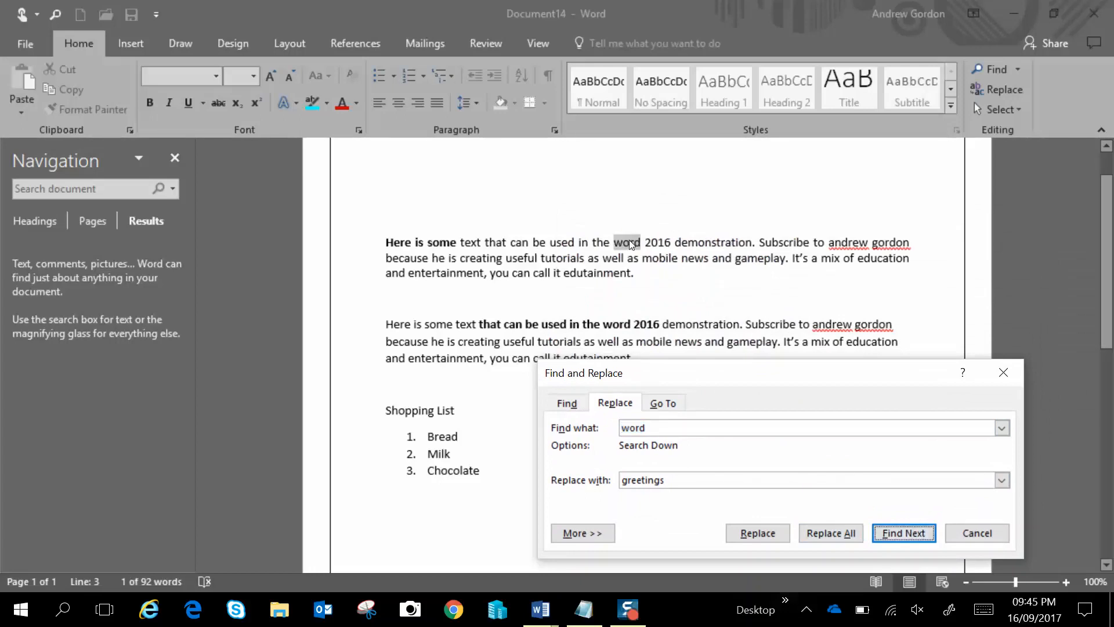
{"action": "left_click", "coordinate": [765, 534]}
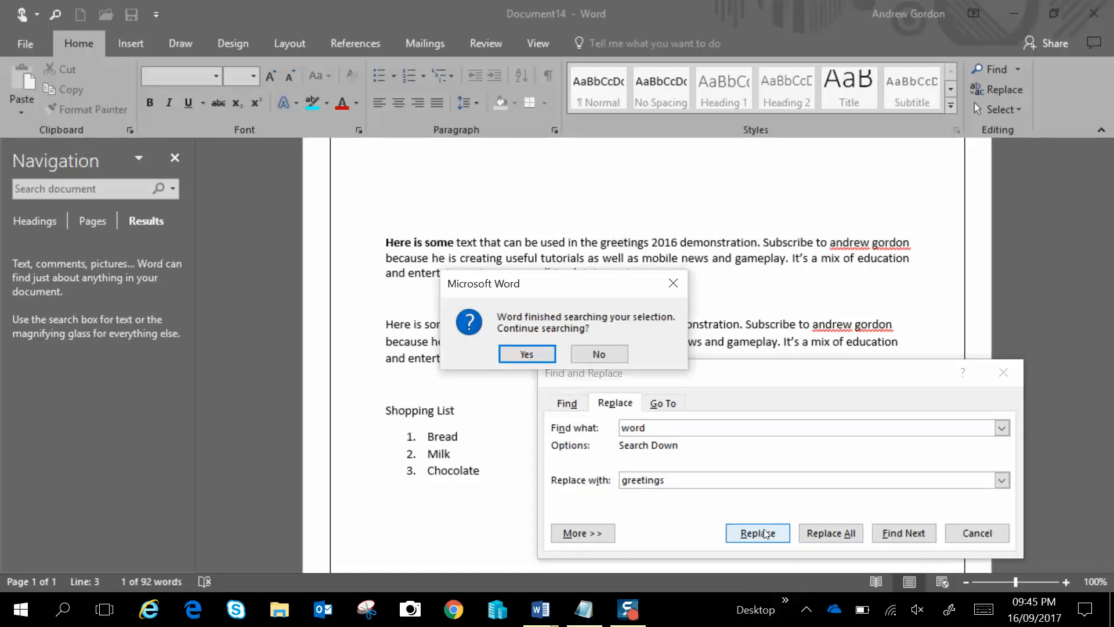
{"action": "left_click", "coordinate": [536, 358]}
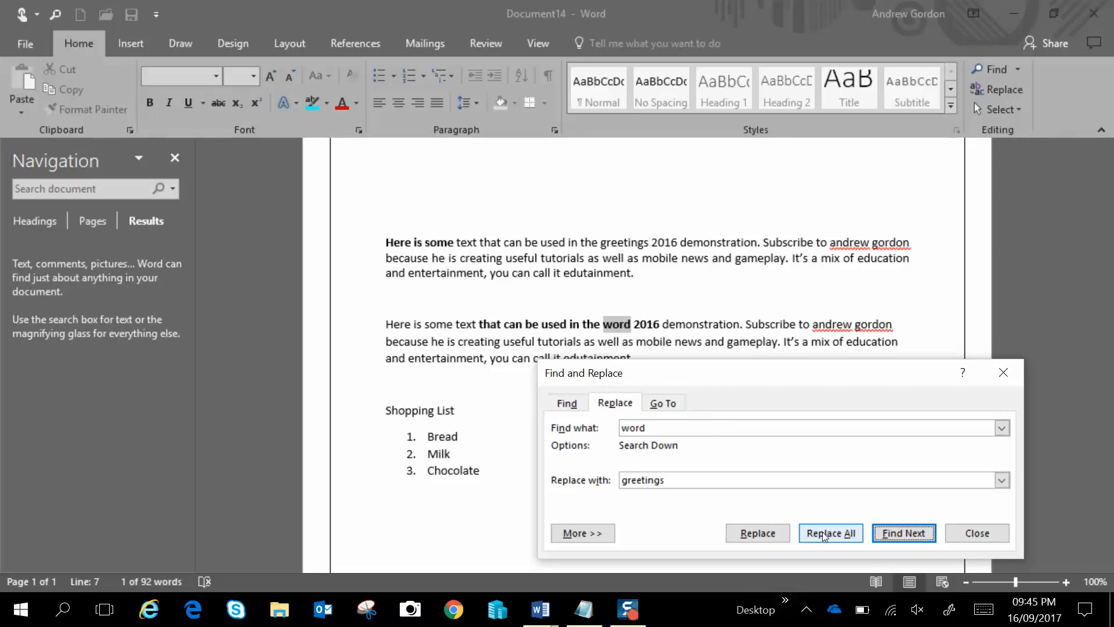
{"action": "left_click", "coordinate": [1007, 376]}
Change "greetings" in the first paragraph back to "word"
{"action": "left_click", "coordinate": [594, 267]}
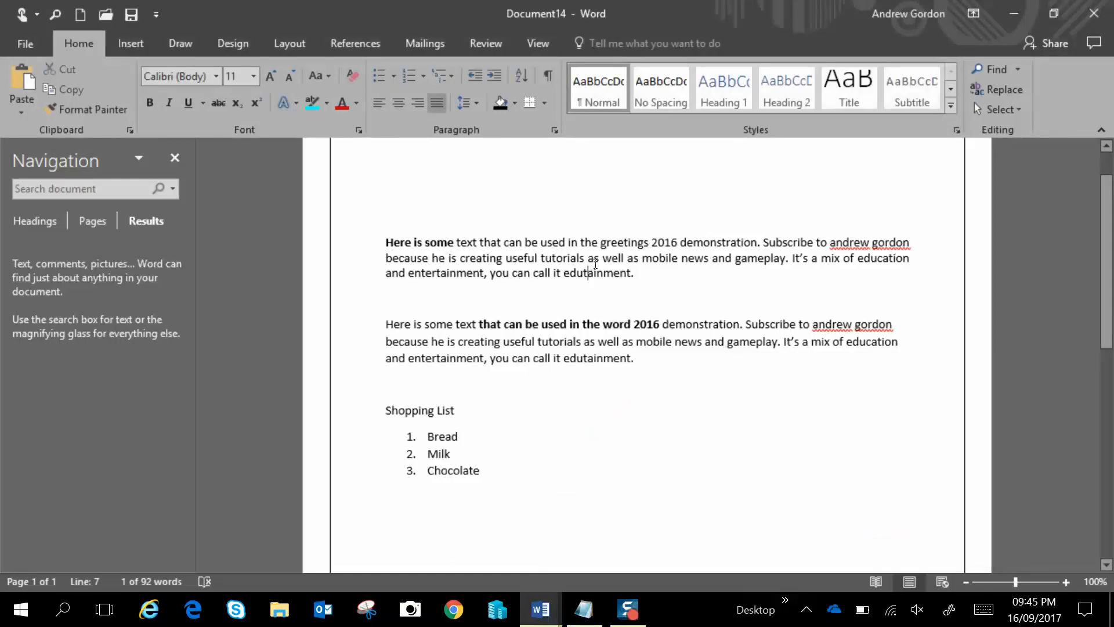
{"action": "double_click", "coordinate": [629, 243]}
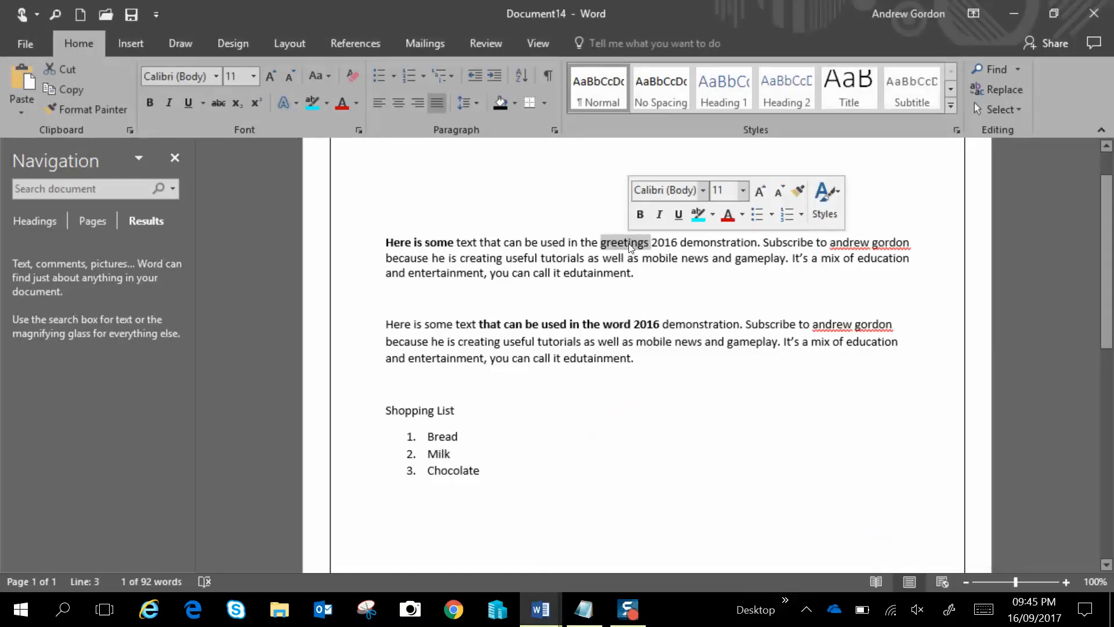
{"action": "type", "text": "word"}
Close the navigation pane and apply the No Spacing style to the empty line between the two paragraphs
{"action": "left_click", "coordinate": [704, 297]}
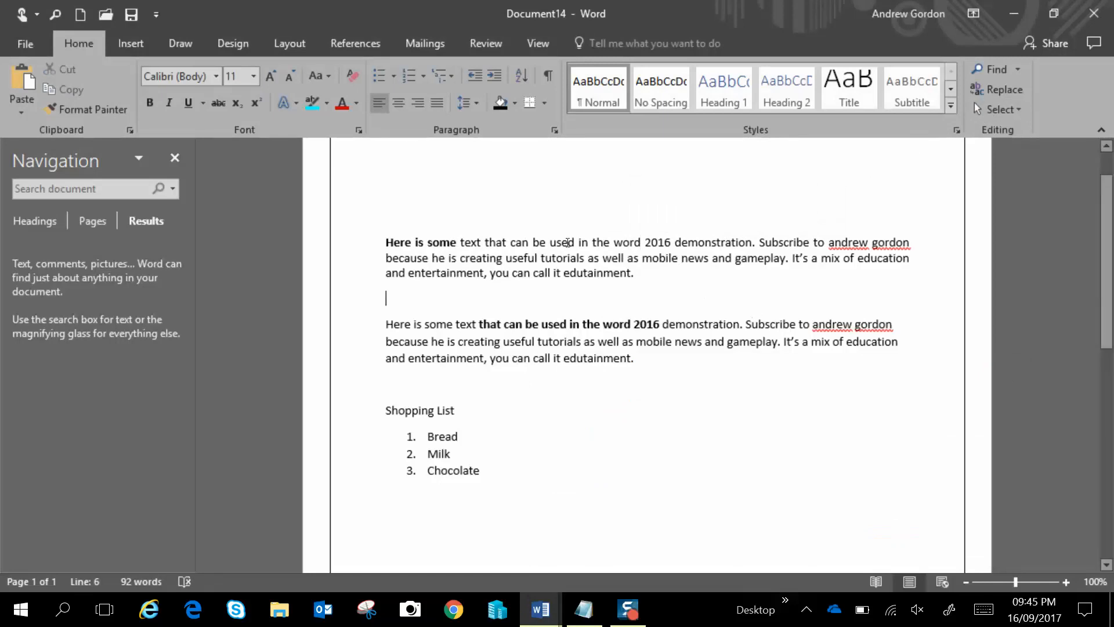
{"action": "left_click", "coordinate": [176, 162]}
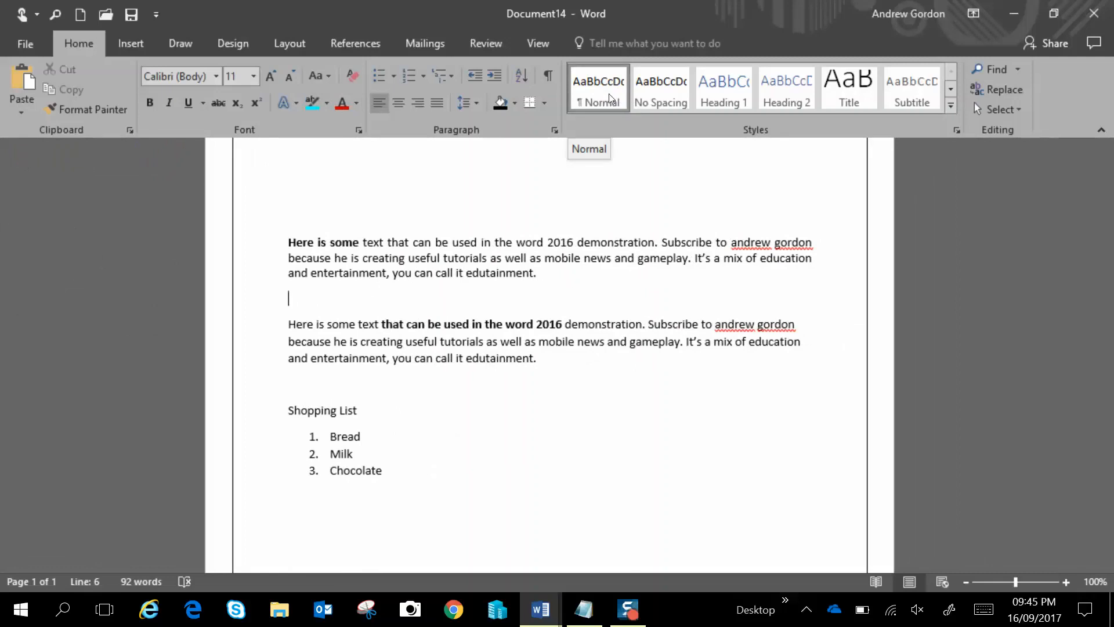
{"action": "left_click", "coordinate": [661, 86]}
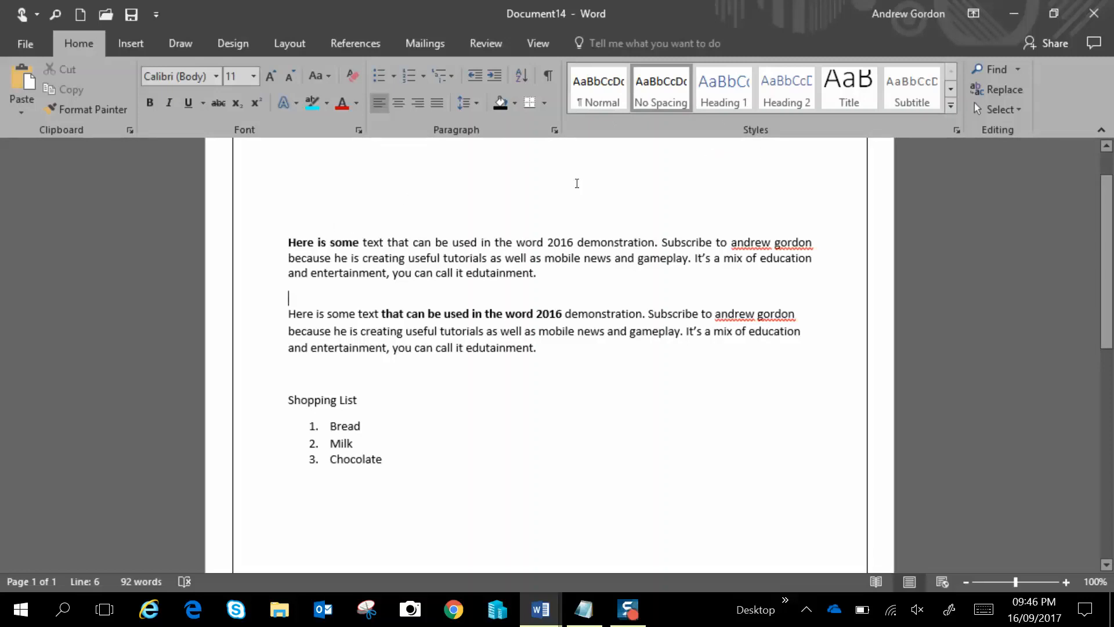
Add a Heading 1 titled "Chapter 1" above the first paragraph
{"action": "left_click", "coordinate": [312, 199]}
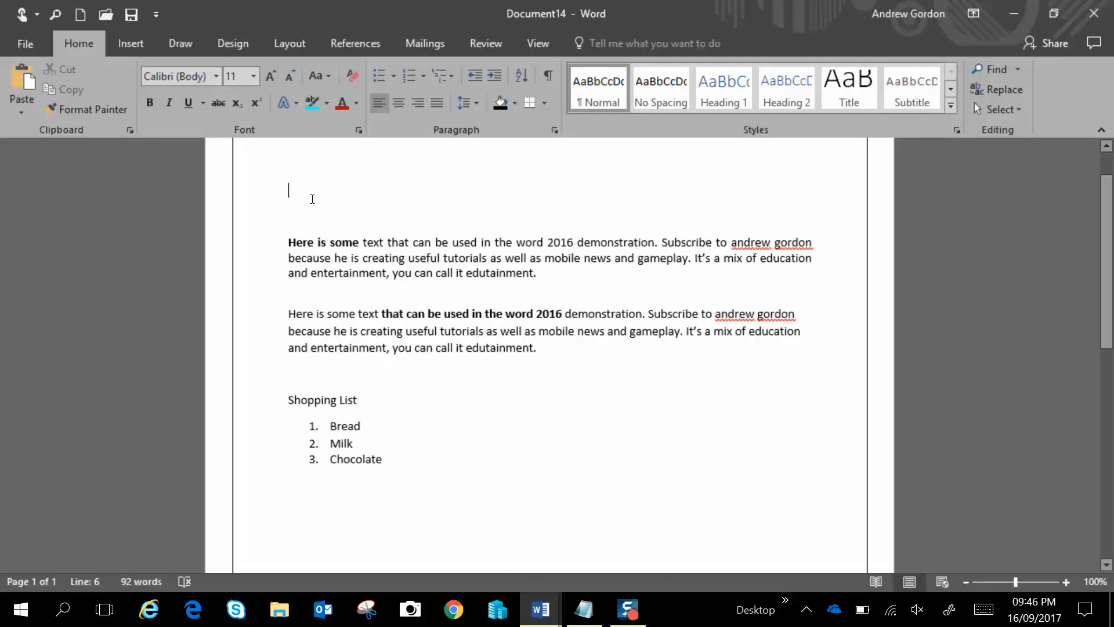
{"action": "left_click", "coordinate": [722, 90]}
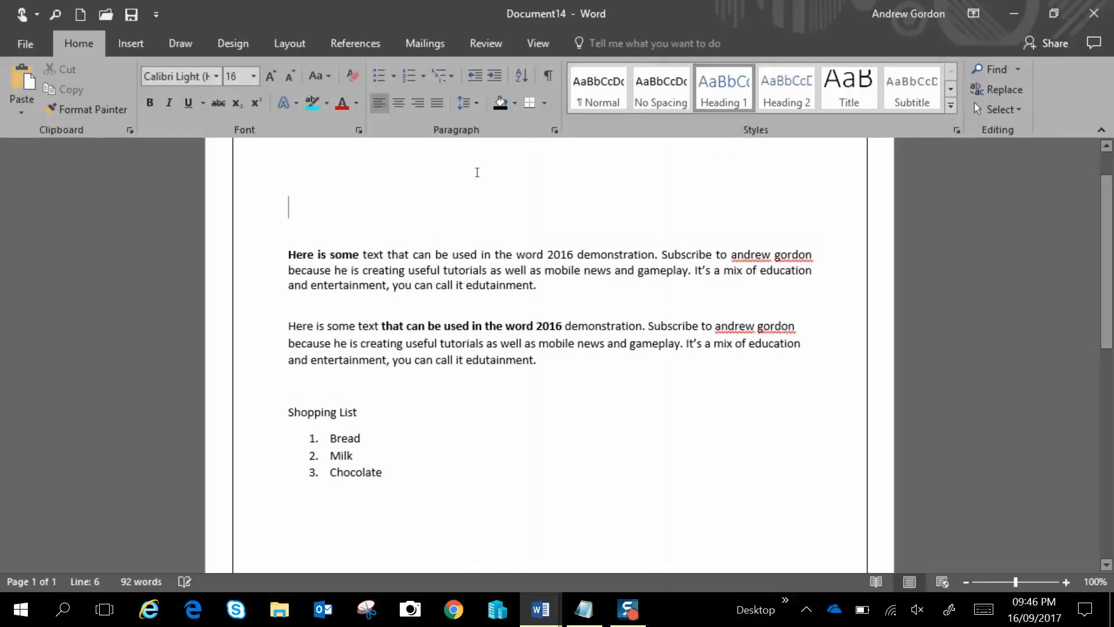
{"action": "type", "text": "Chapter 1"}
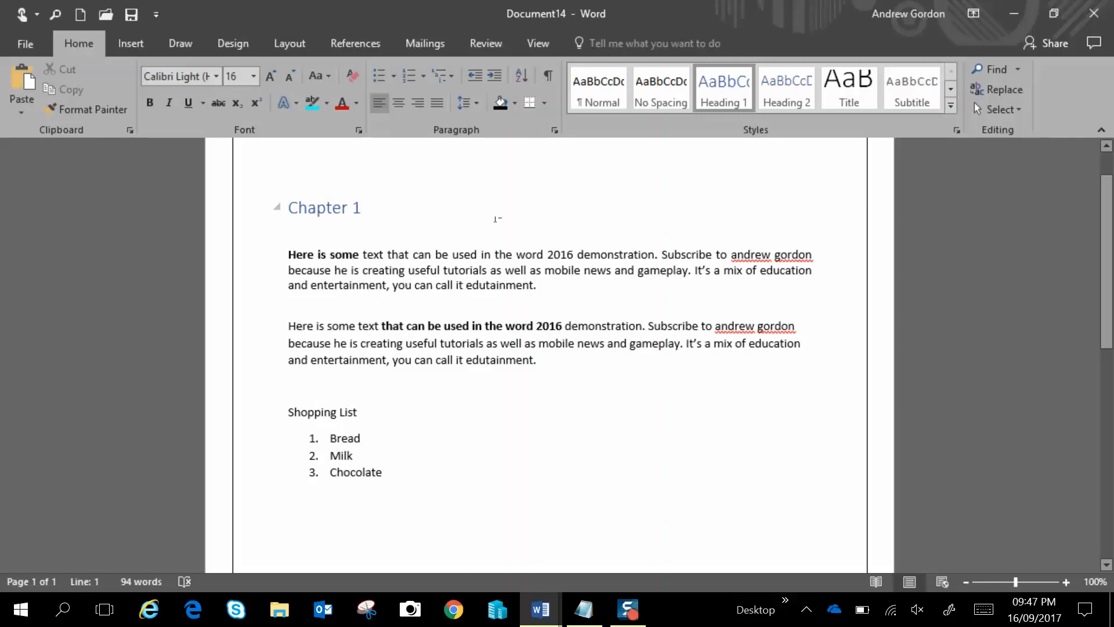
Switch the Chapter 1 heading to the Normal style and back to Heading 1
{"action": "left_click", "coordinate": [609, 102]}
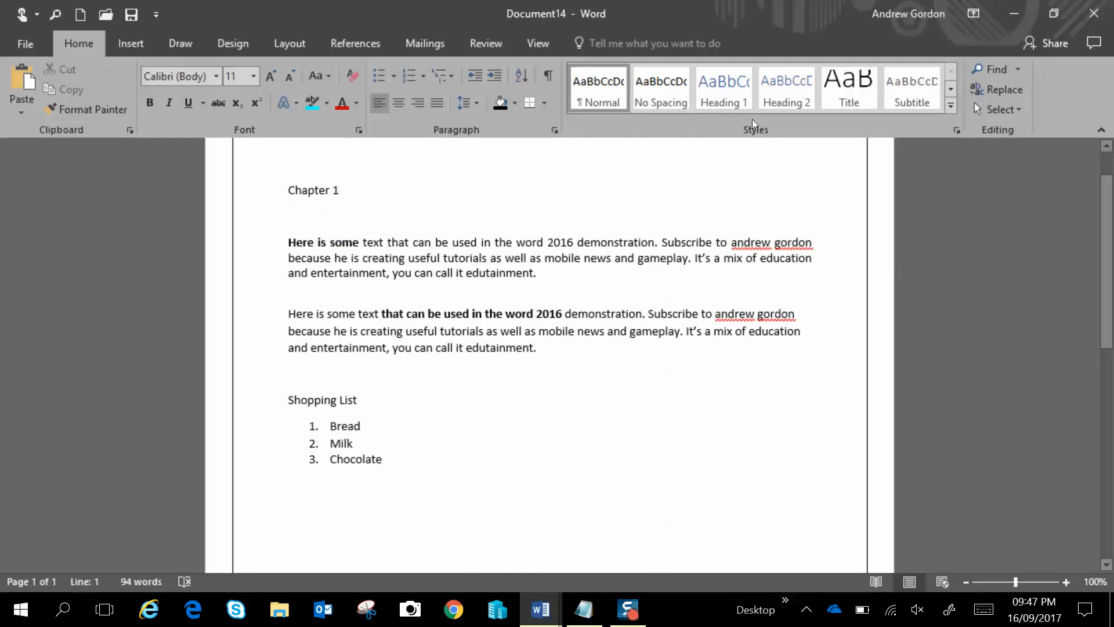
{"action": "left_click", "coordinate": [739, 102]}
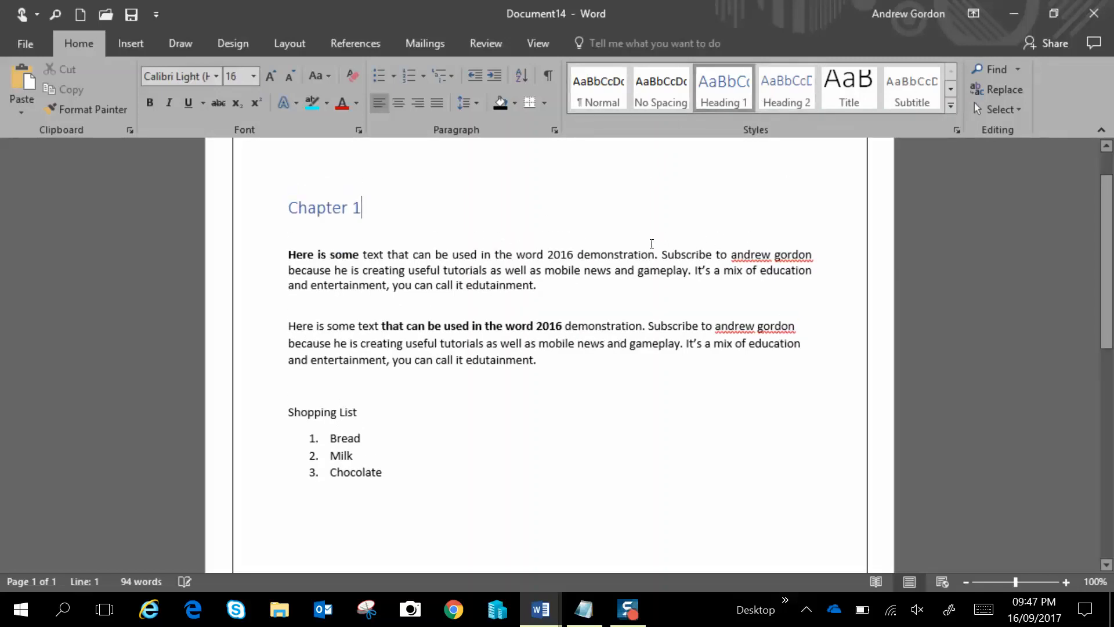
{"action": "left_click", "coordinate": [377, 238]}
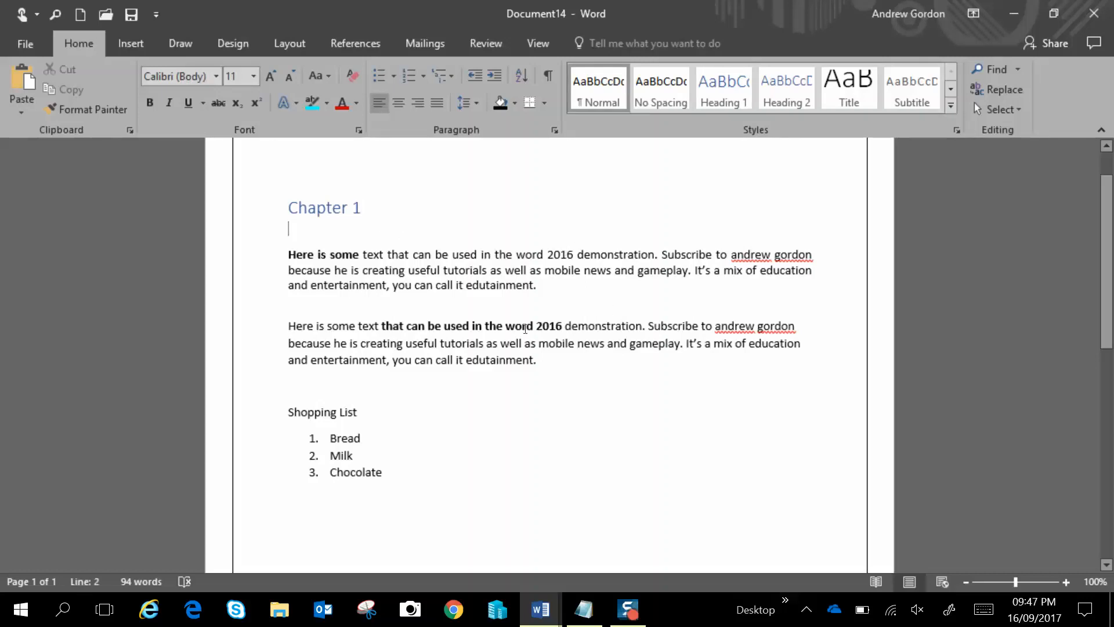
Add an empty line after the second paragraph and create a new style named AG using Arial Narrow at 12 pt
{"action": "left_click", "coordinate": [572, 366]}
{"action": "key", "text": "Return"}
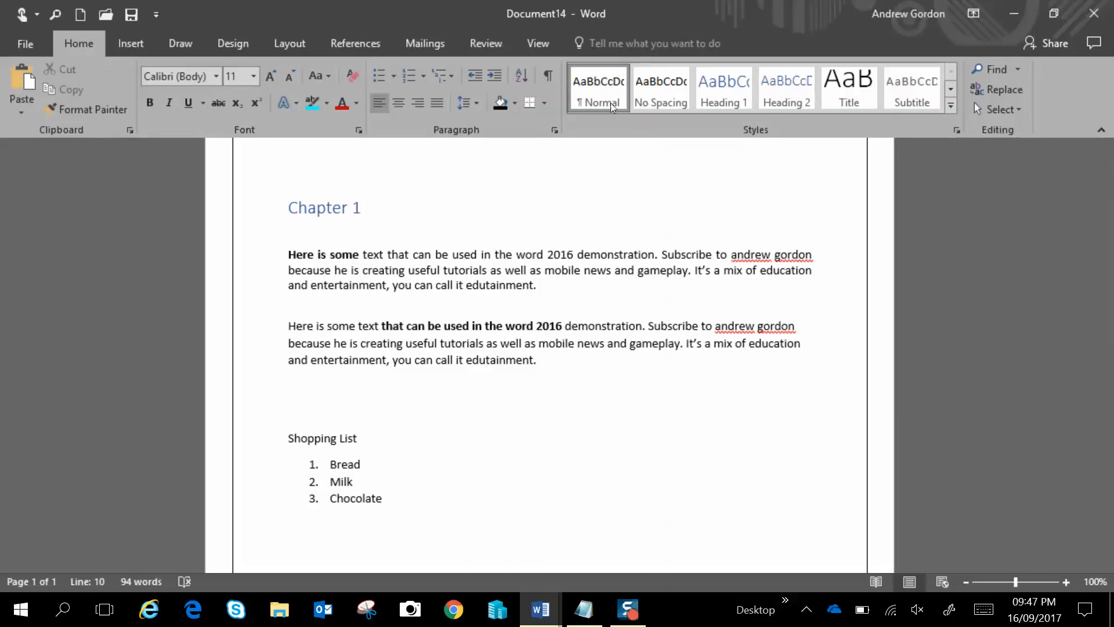
{"action": "left_click", "coordinate": [948, 106]}
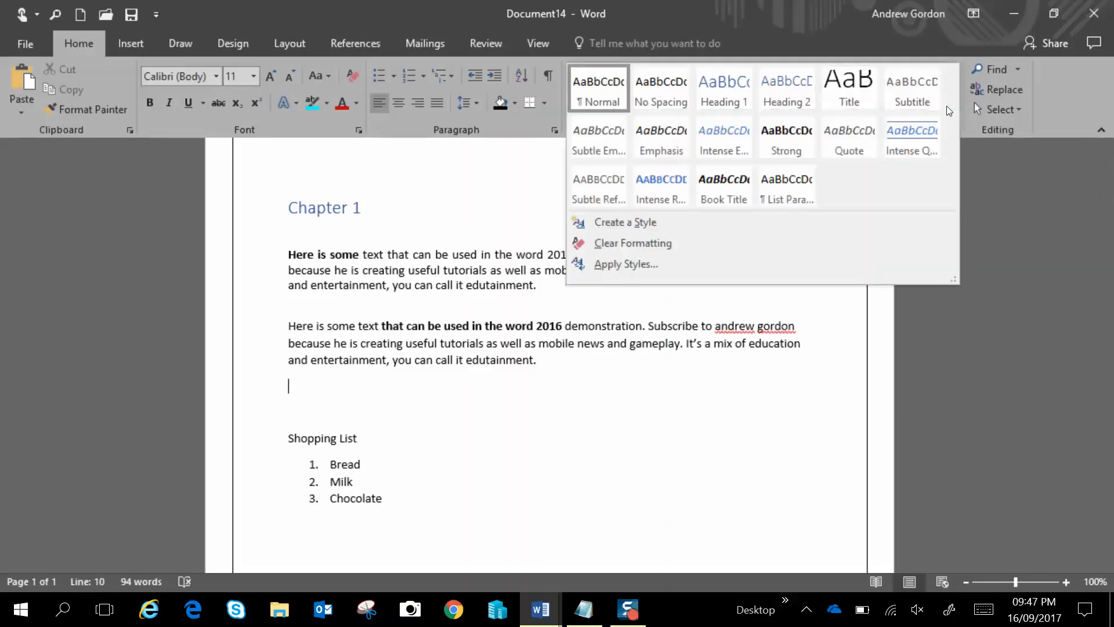
{"action": "left_click", "coordinate": [643, 221]}
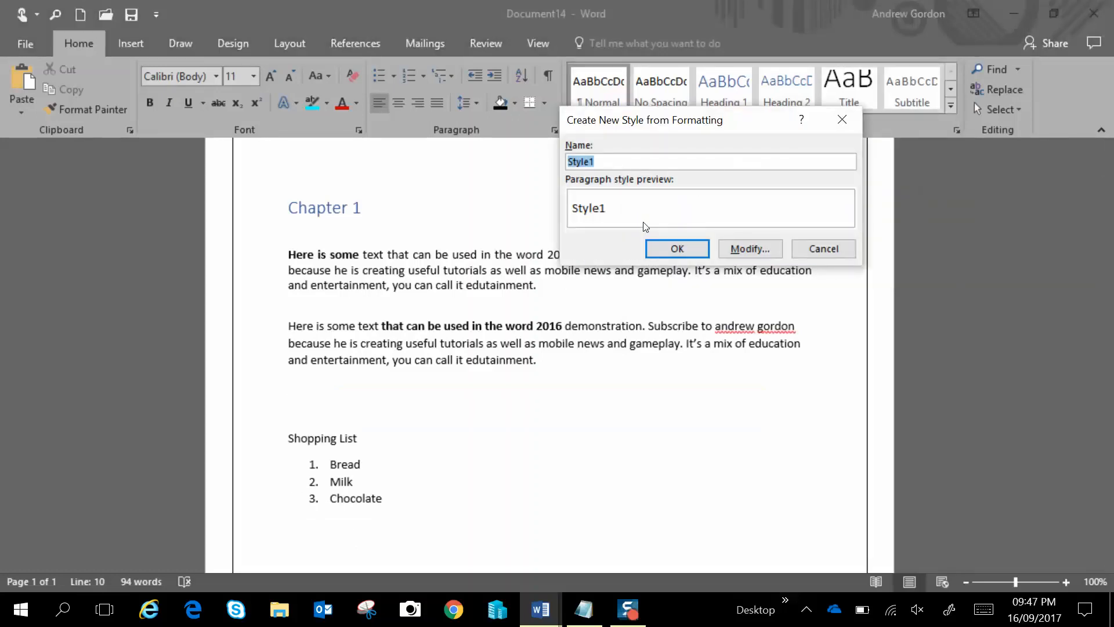
{"action": "type", "text": "AG"}
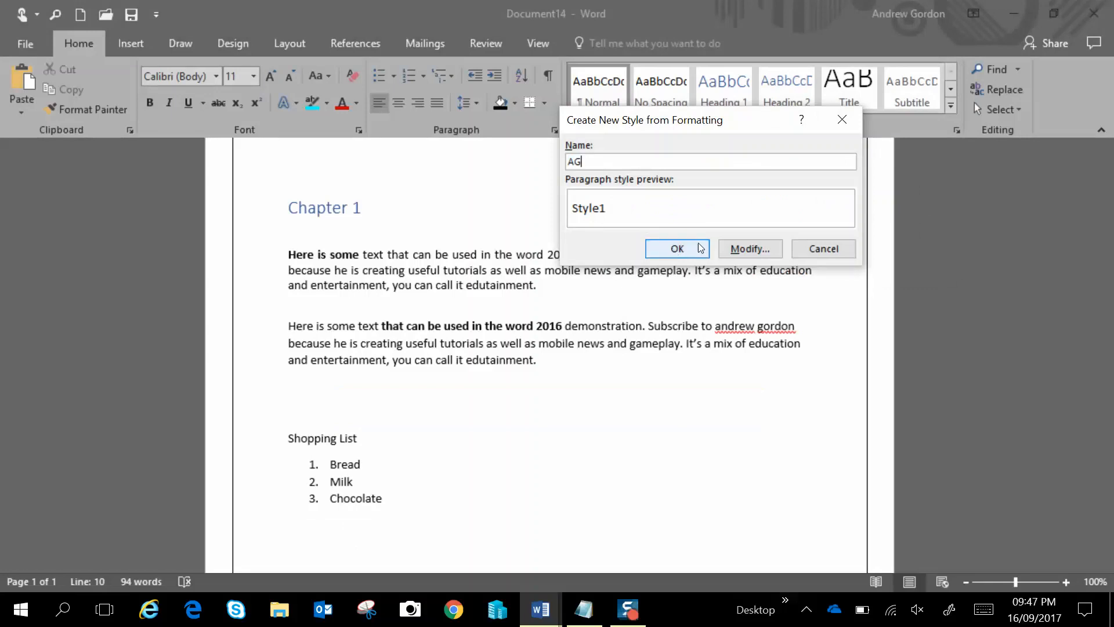
{"action": "left_click", "coordinate": [743, 246]}
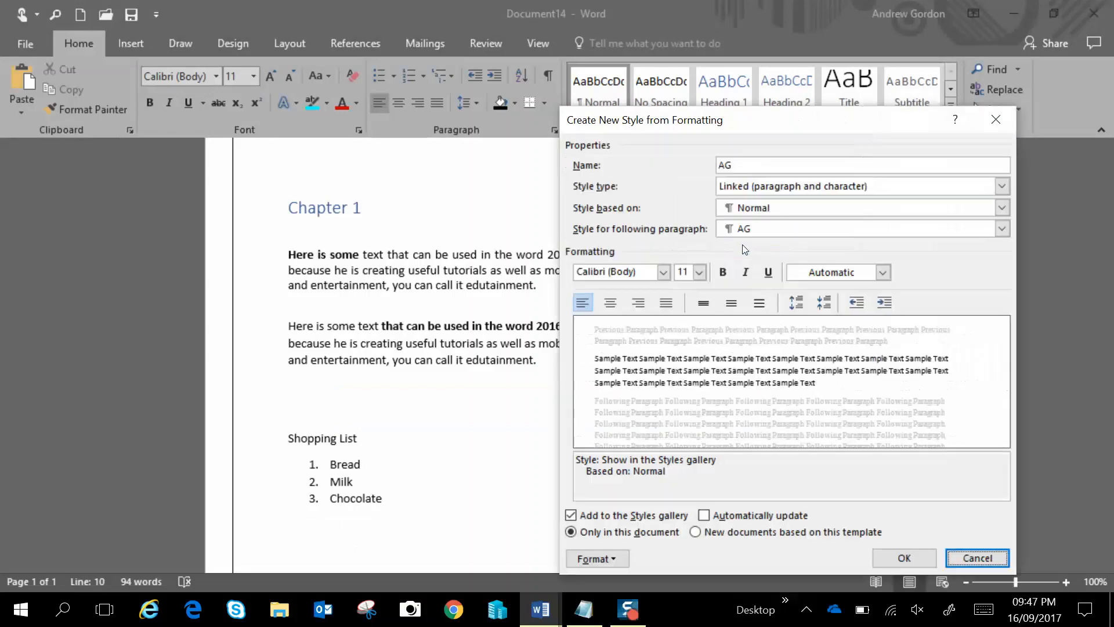
{"action": "left_click", "coordinate": [663, 277]}
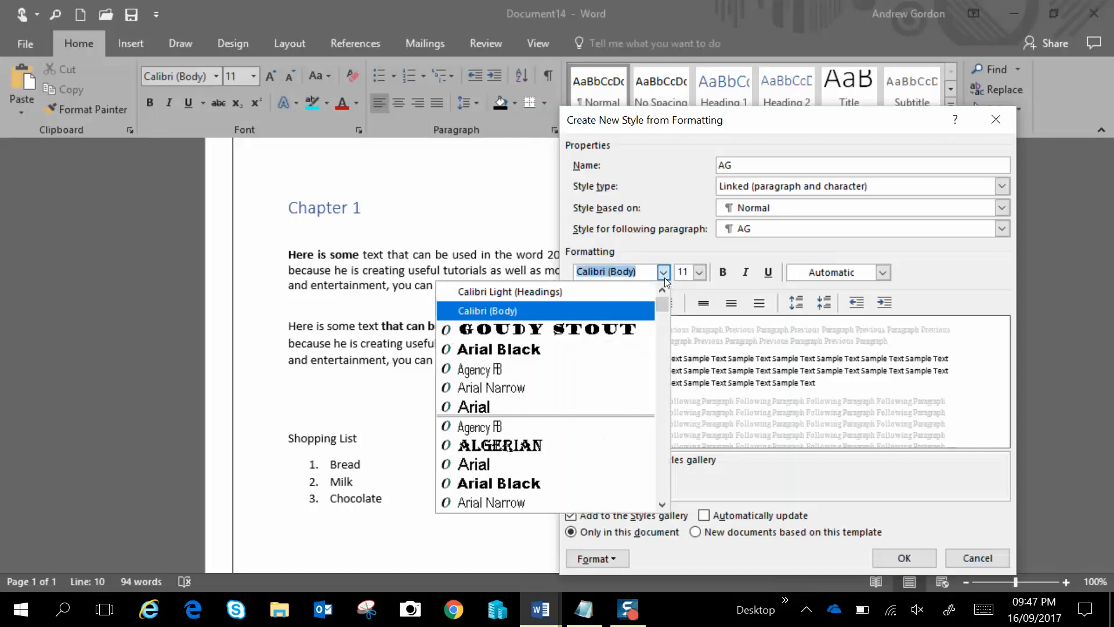
{"action": "left_click", "coordinate": [587, 388]}
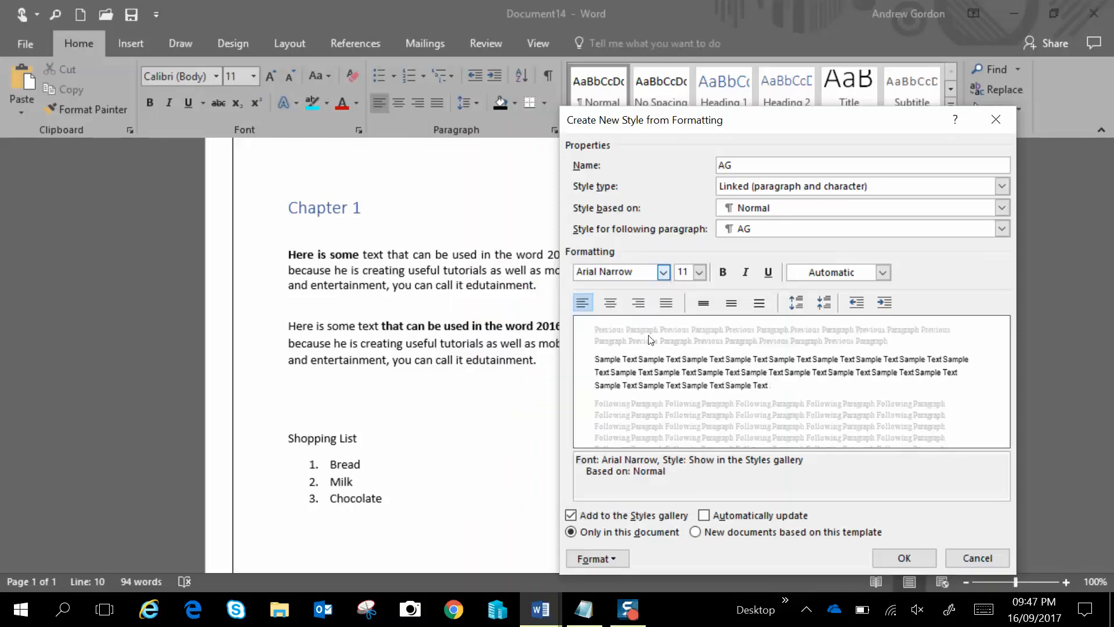
{"action": "left_click", "coordinate": [698, 272]}
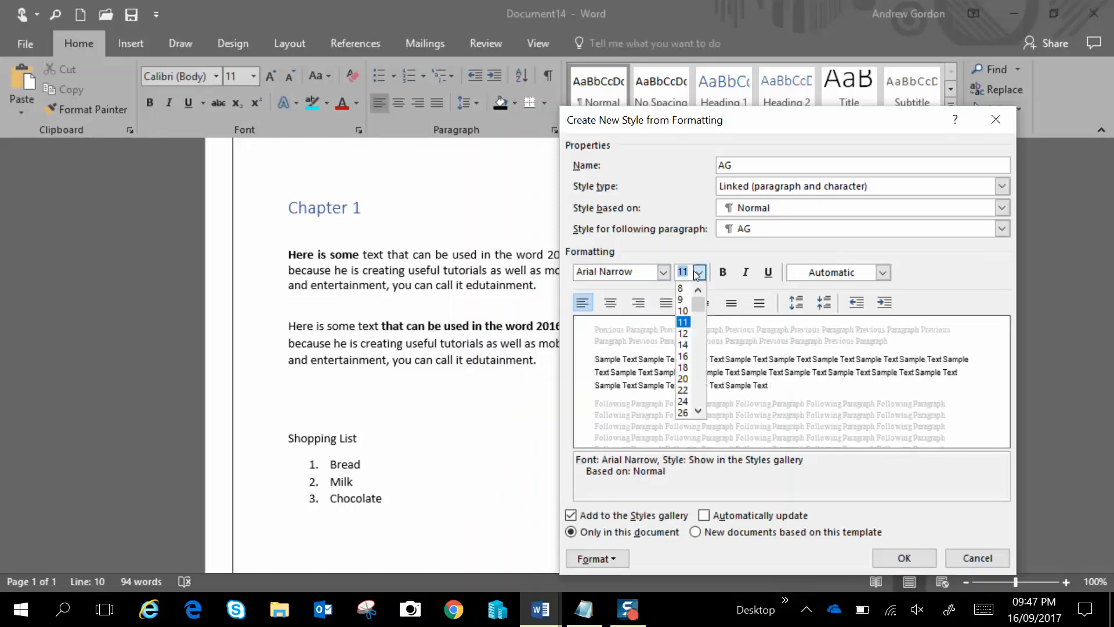
{"action": "left_click", "coordinate": [687, 334]}
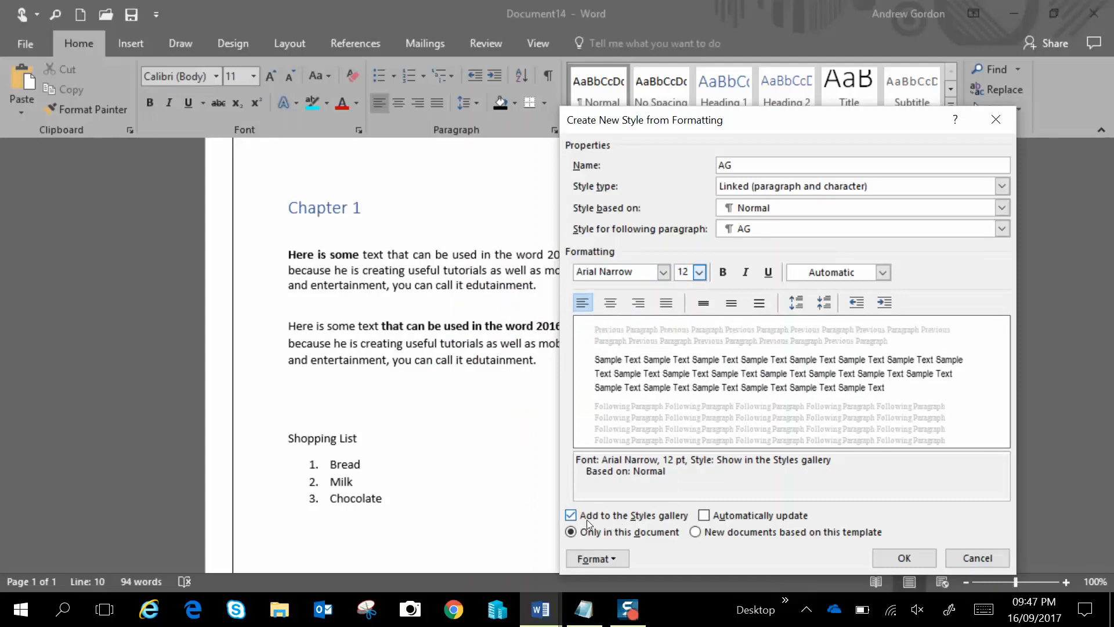
{"action": "left_click", "coordinate": [891, 553]}
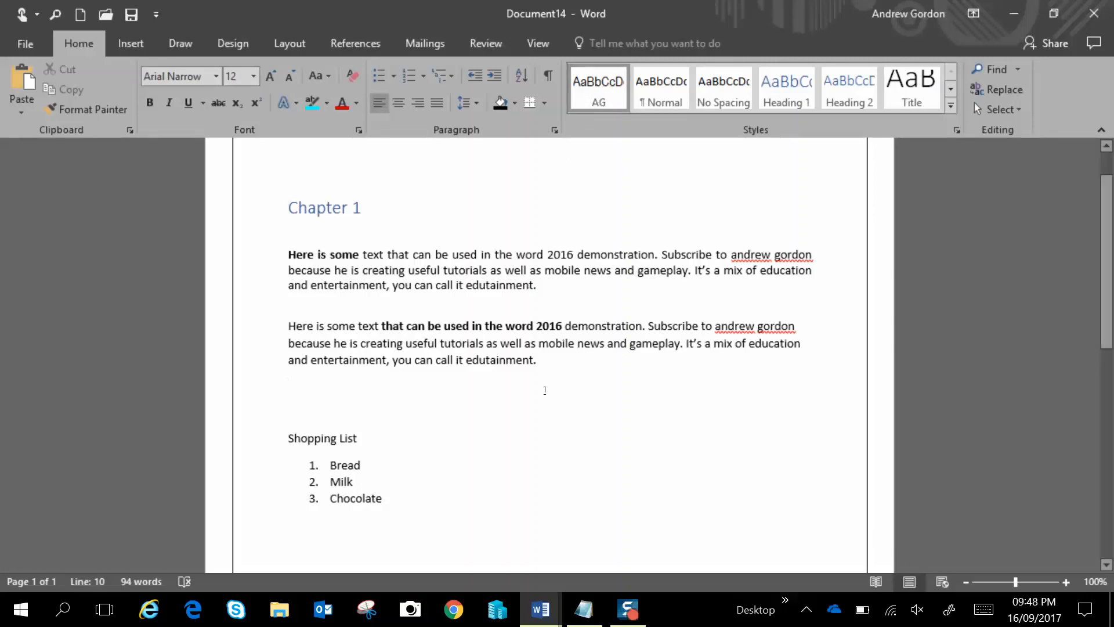
Insert a few blank lines and write "This is my own style" in the AG style below the second paragraph
{"action": "key", "text": "Return"}
{"action": "key", "text": "Return"}
{"action": "key", "text": "Return"}
{"action": "key", "text": "Up"}
{"action": "key", "text": "Up"}
{"action": "key", "text": "Up"}
{"action": "key", "text": "Return"}
{"action": "key", "text": "Down"}
{"action": "type", "text": "This is "}
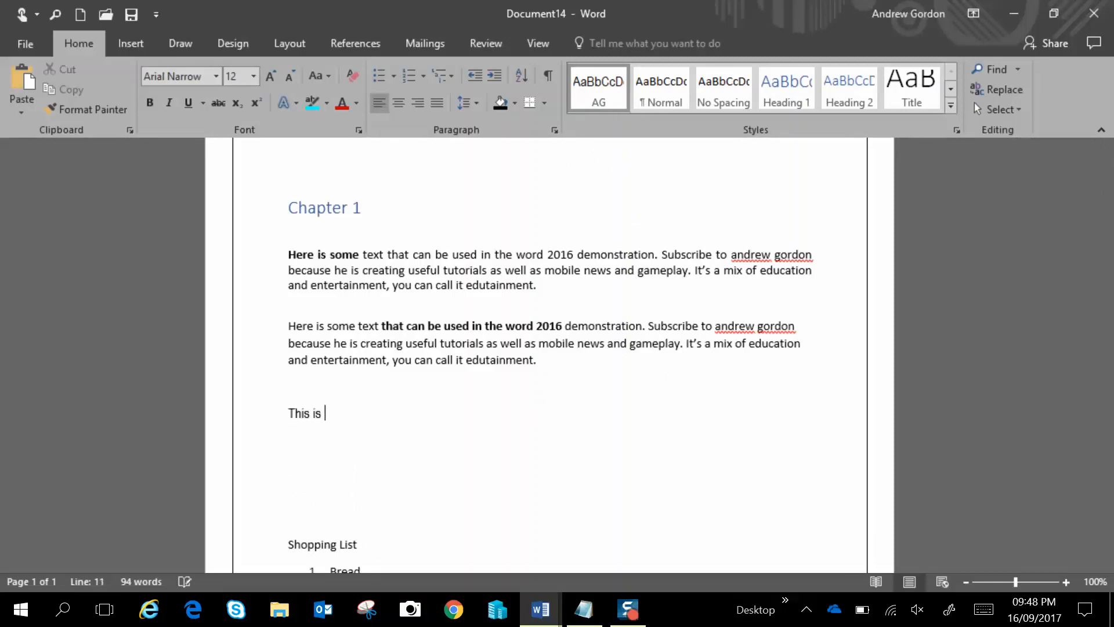
{"action": "type", "text": "my own style"}
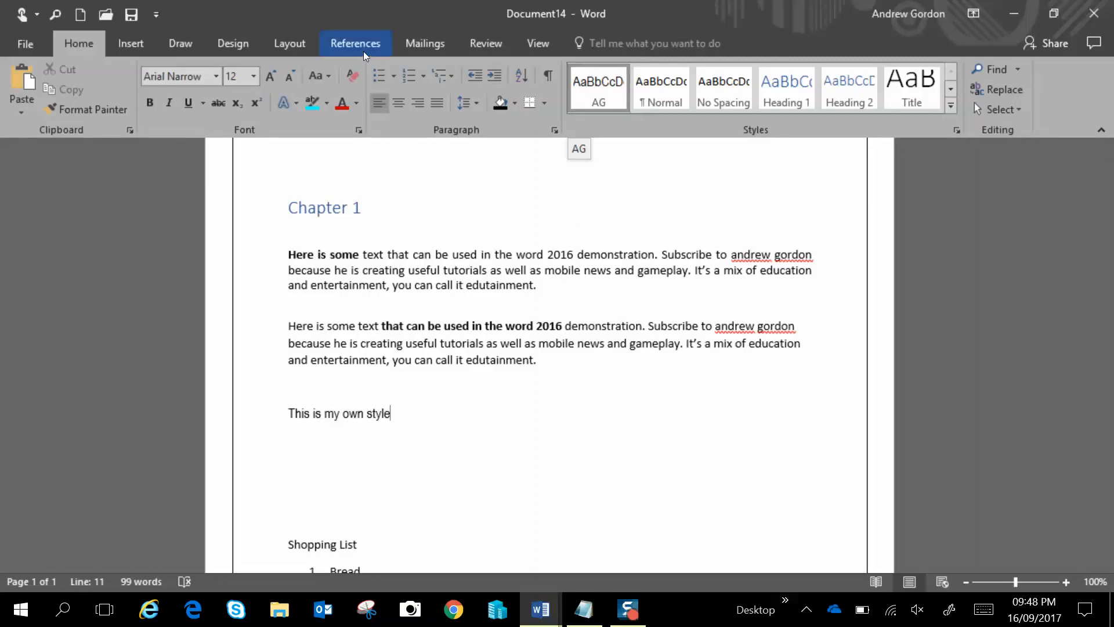
Insert a Banded cover page and enter MY TUTORIAL as its document title
{"action": "left_click", "coordinate": [132, 48]}
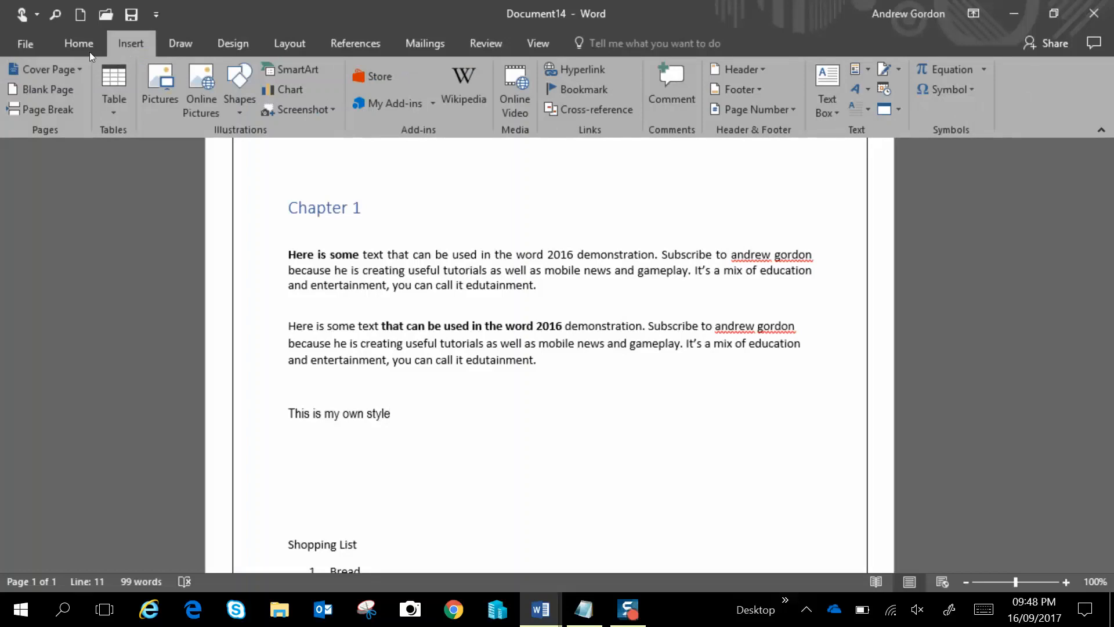
{"action": "left_click", "coordinate": [69, 70]}
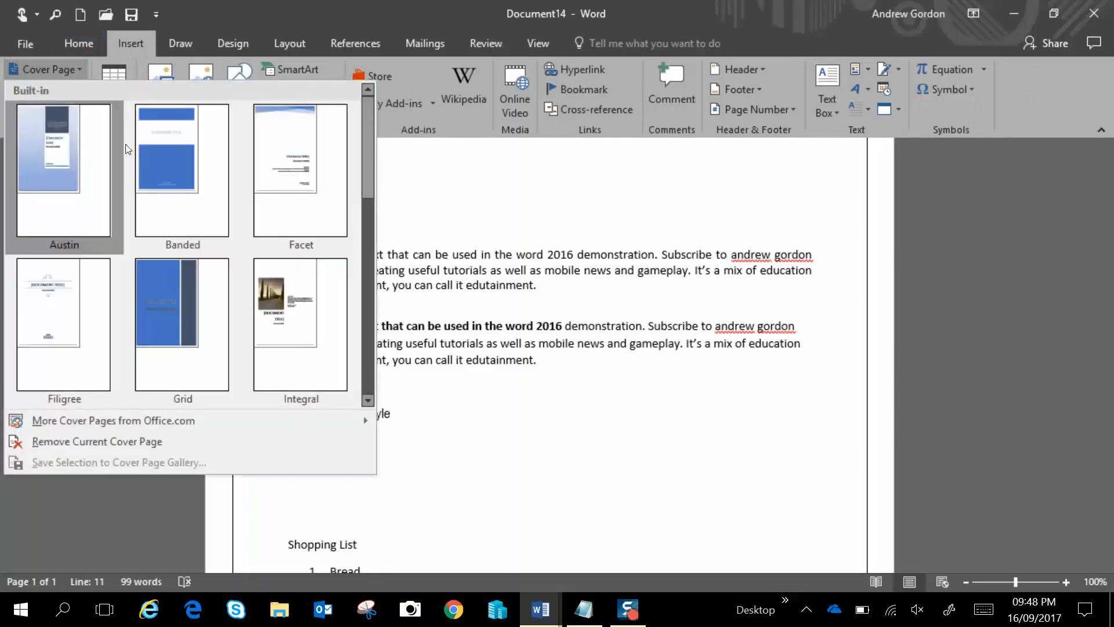
{"action": "left_click", "coordinate": [169, 144]}
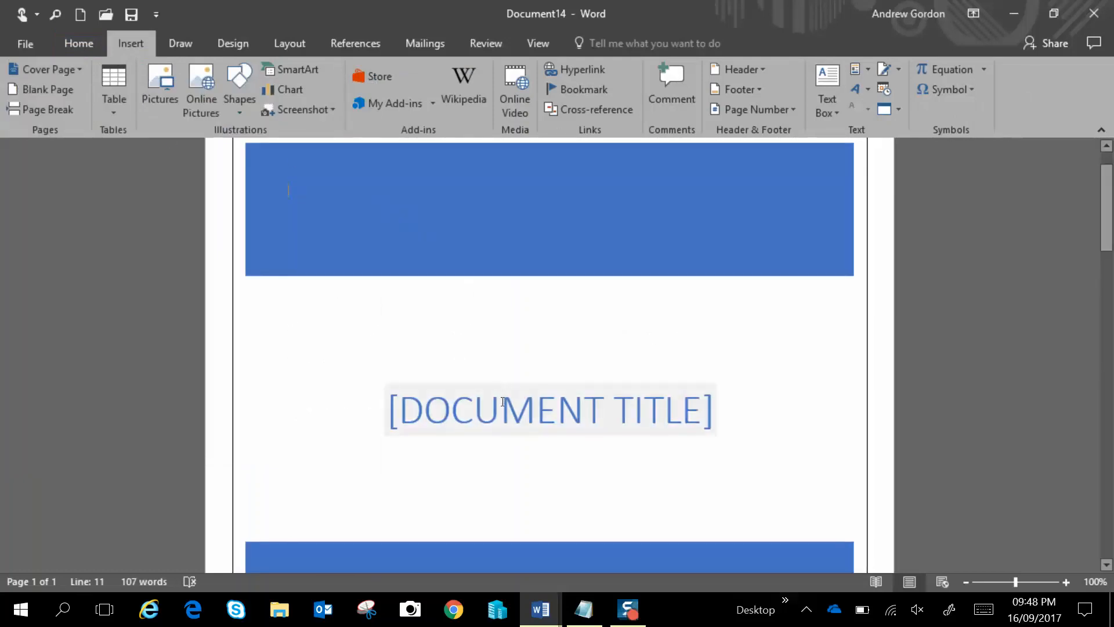
{"action": "left_click", "coordinate": [503, 411]}
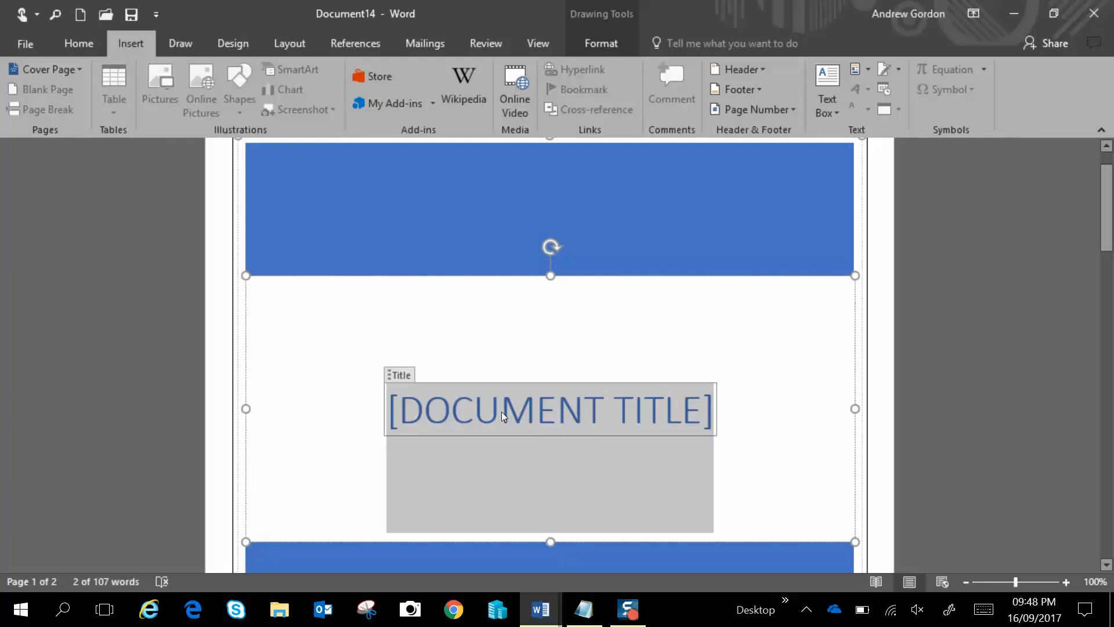
{"action": "type", "text": "MY "}
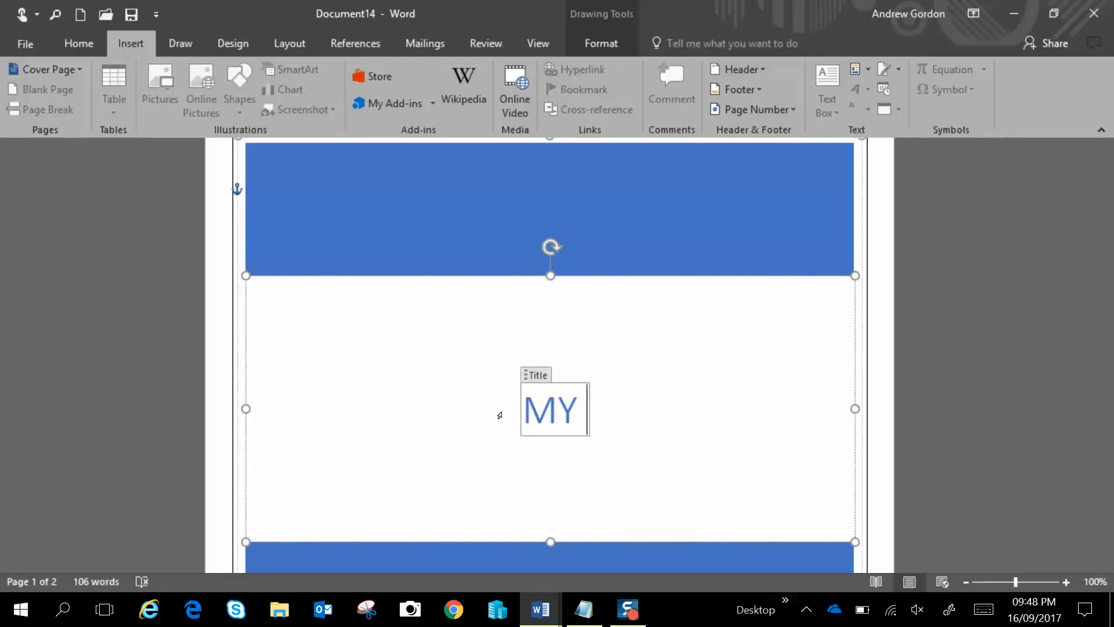
{"action": "type", "text": "TU"}
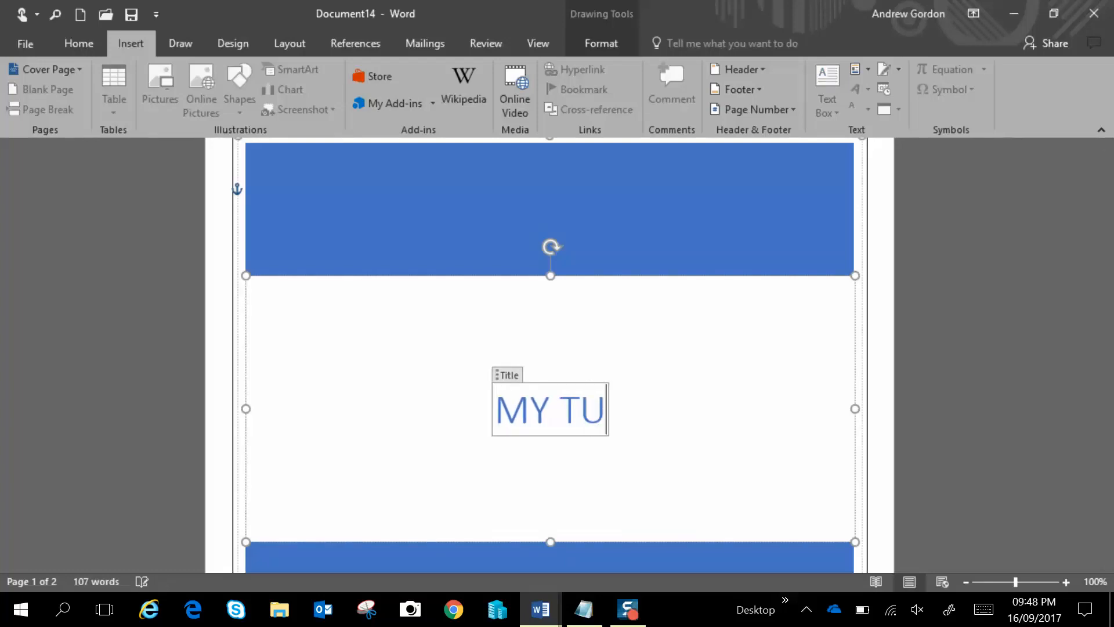
{"action": "type", "text": "TORICA"}
{"action": "key", "text": "BackSpace"}
{"action": "key", "text": "BackSpace"}
{"action": "type", "text": "AL"}
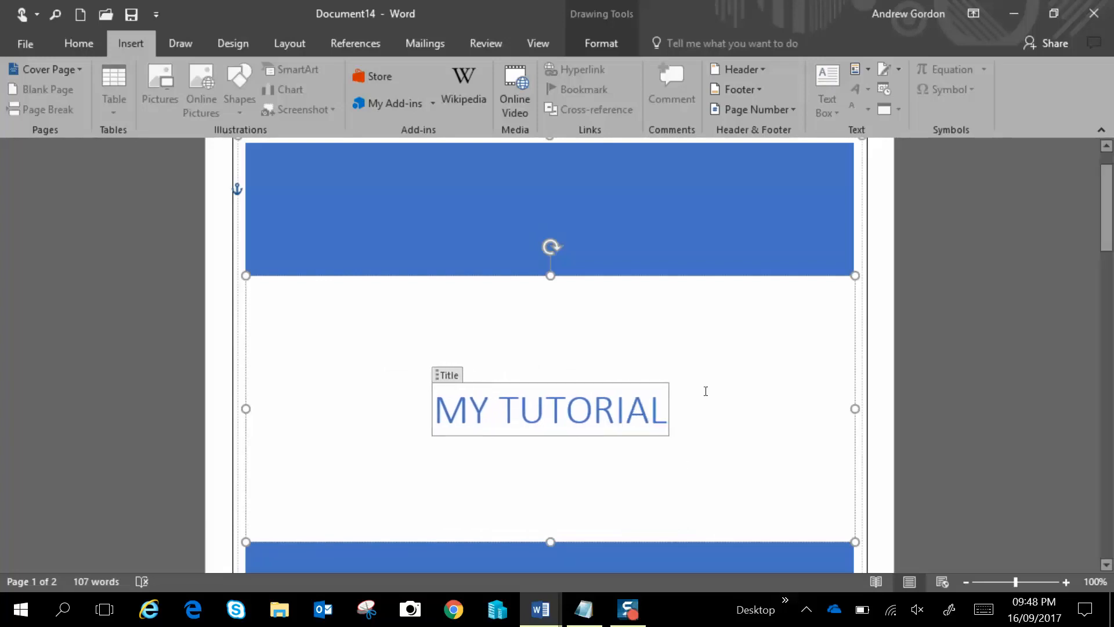
Insert a blank page after the "This is my own style" line
{"action": "left_click", "coordinate": [448, 320]}
{"action": "scroll", "coordinate": [448, 319], "scroll_direction": "down", "scroll_amount": 10}
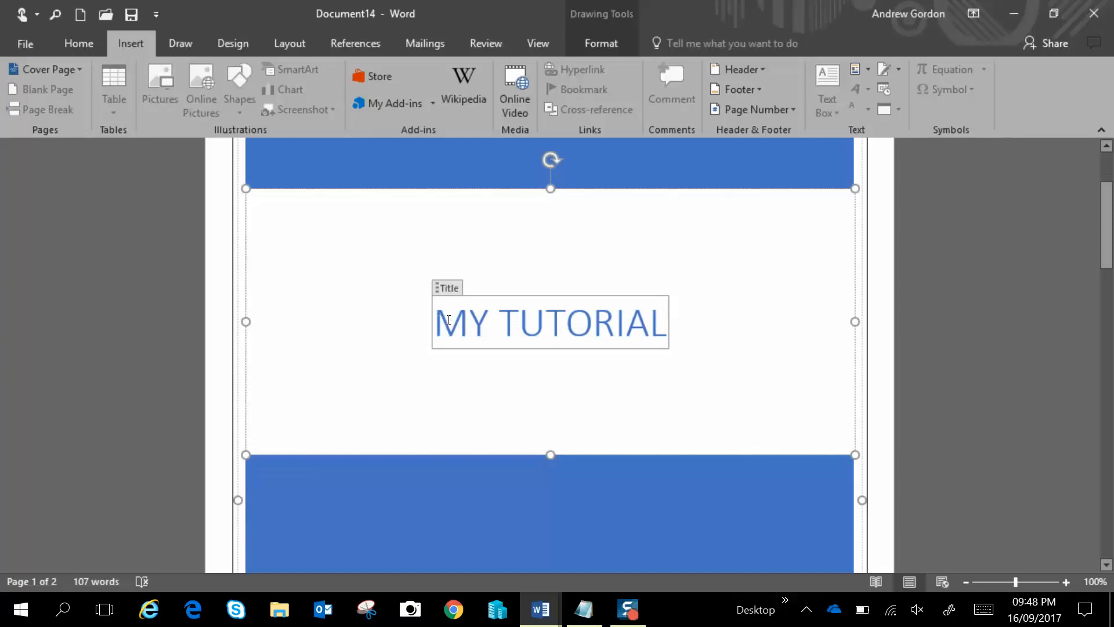
{"action": "scroll", "coordinate": [446, 323], "scroll_direction": "down", "scroll_amount": 3}
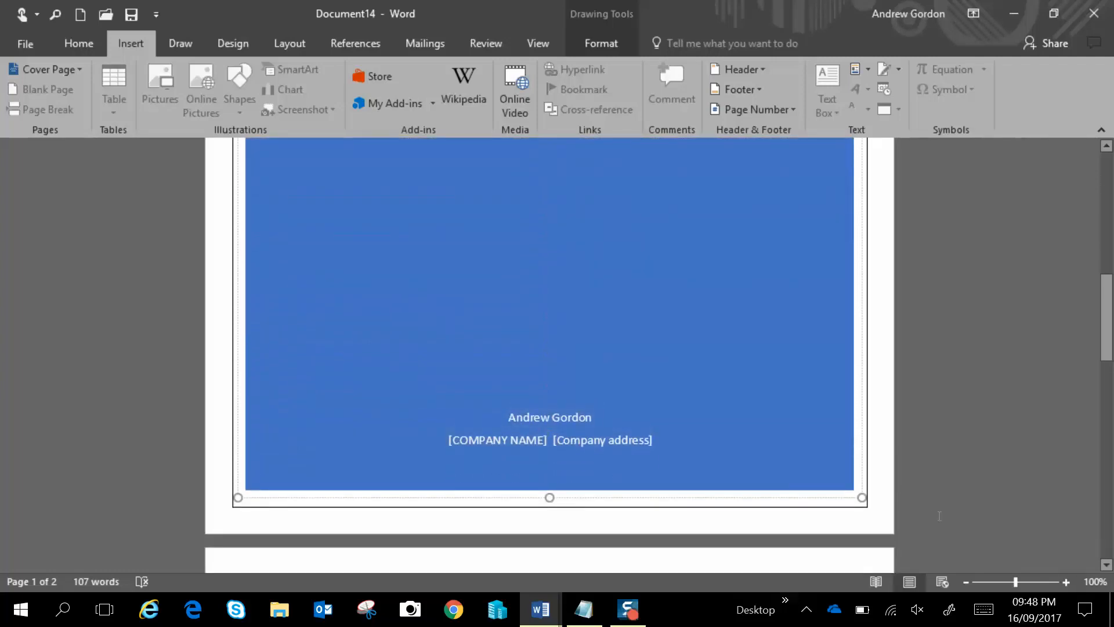
{"action": "scroll", "coordinate": [940, 516], "scroll_direction": "down", "scroll_amount": 4}
{"action": "scroll", "coordinate": [939, 516], "scroll_direction": "down", "scroll_amount": 4}
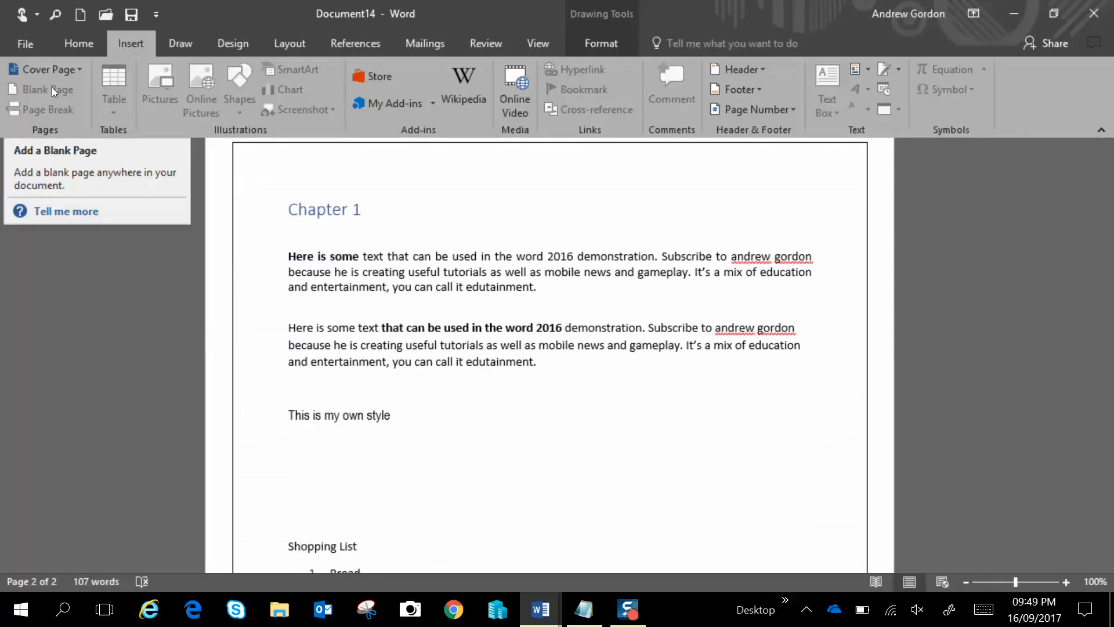
{"action": "left_click", "coordinate": [259, 329]}
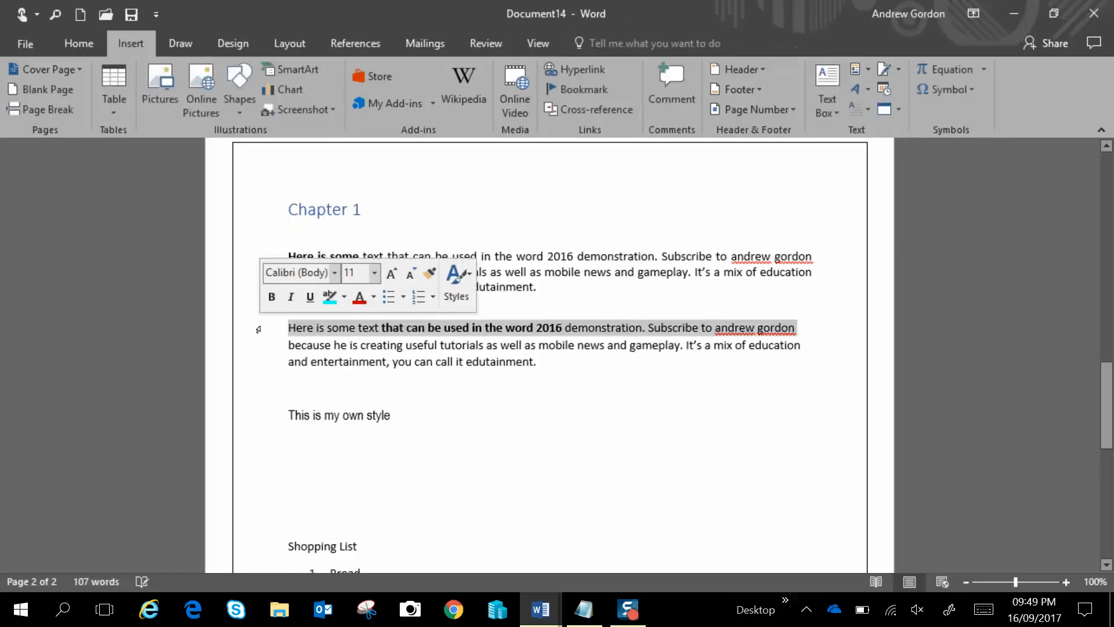
{"action": "left_click", "coordinate": [388, 497]}
{"action": "left_click", "coordinate": [65, 94]}
{"action": "scroll", "coordinate": [358, 275], "scroll_direction": "down", "scroll_amount": 2}
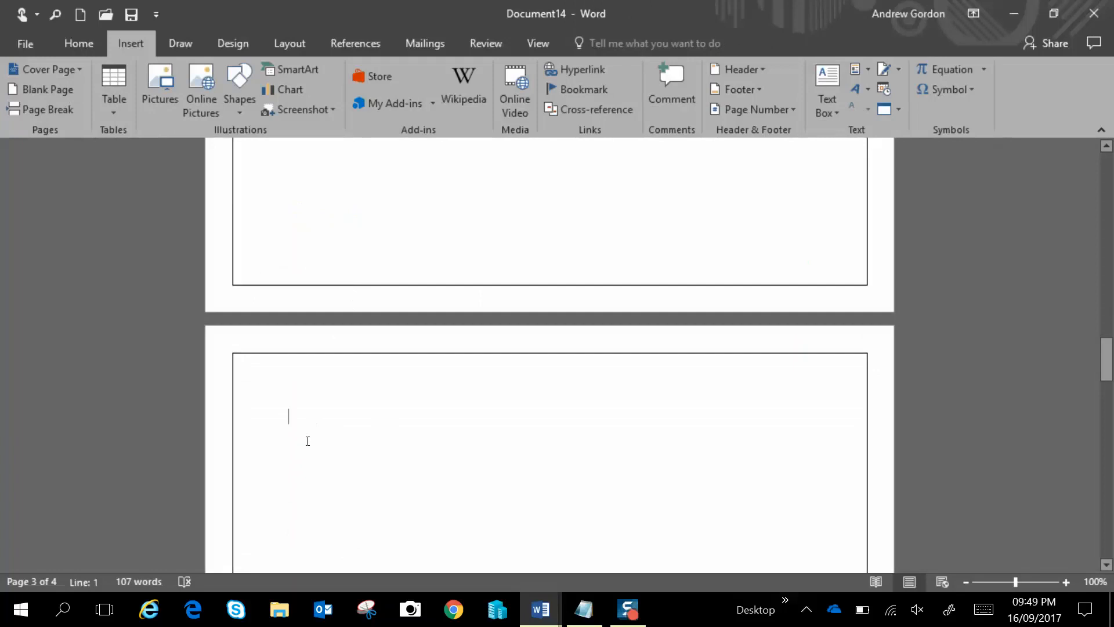
Add a Heading 1 titled "Chapter 2" at the top of the new blank page
{"action": "left_click", "coordinate": [94, 47]}
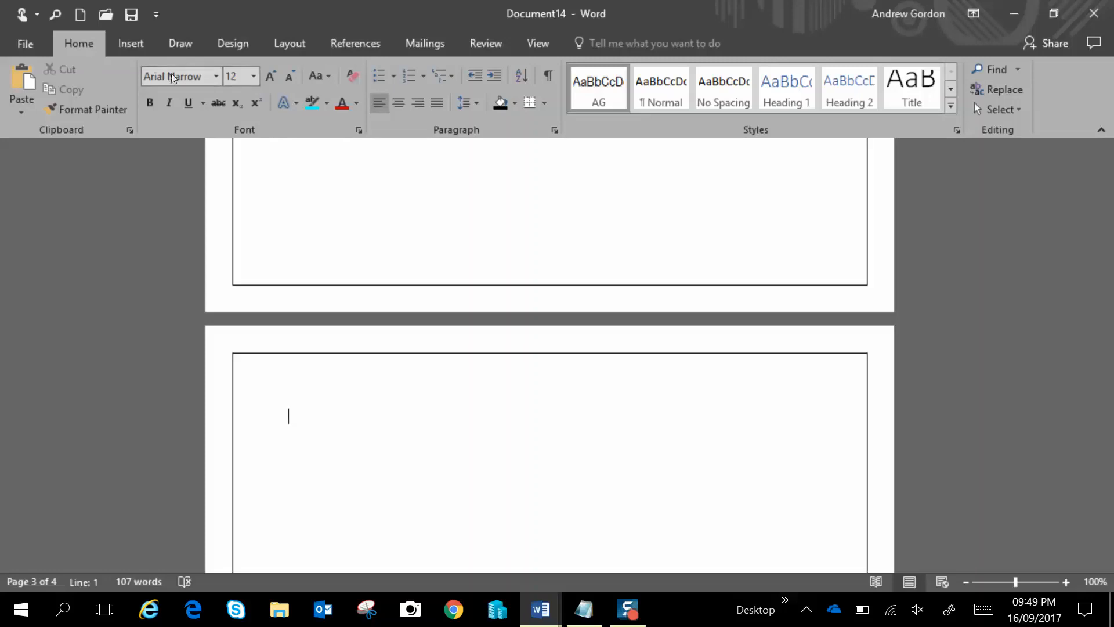
{"action": "left_click", "coordinate": [787, 95]}
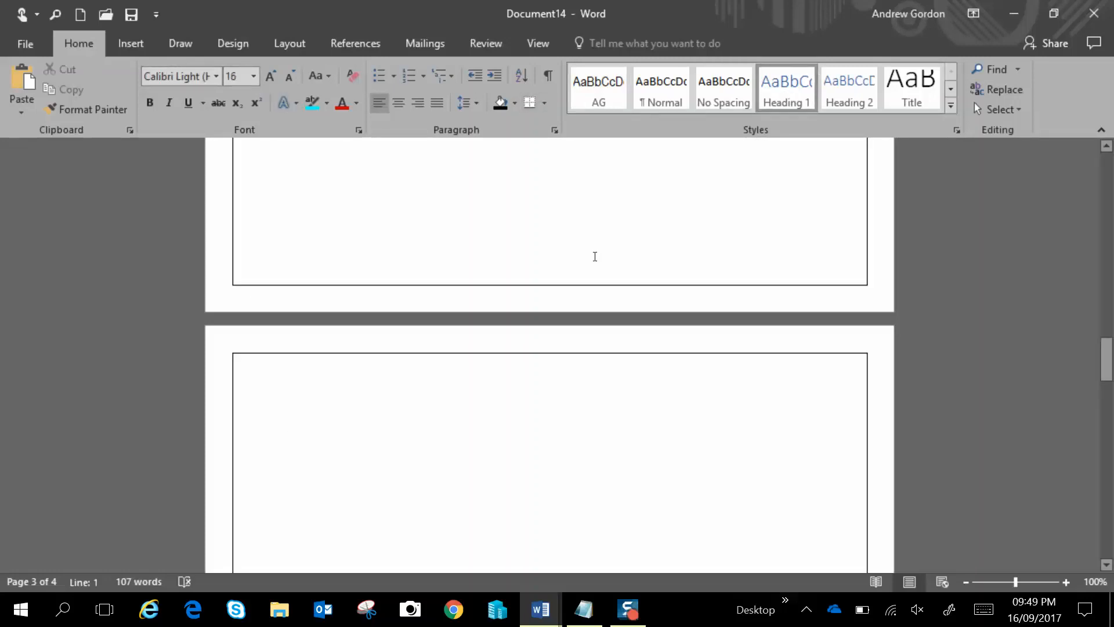
{"action": "type", "text": "Chapter "}
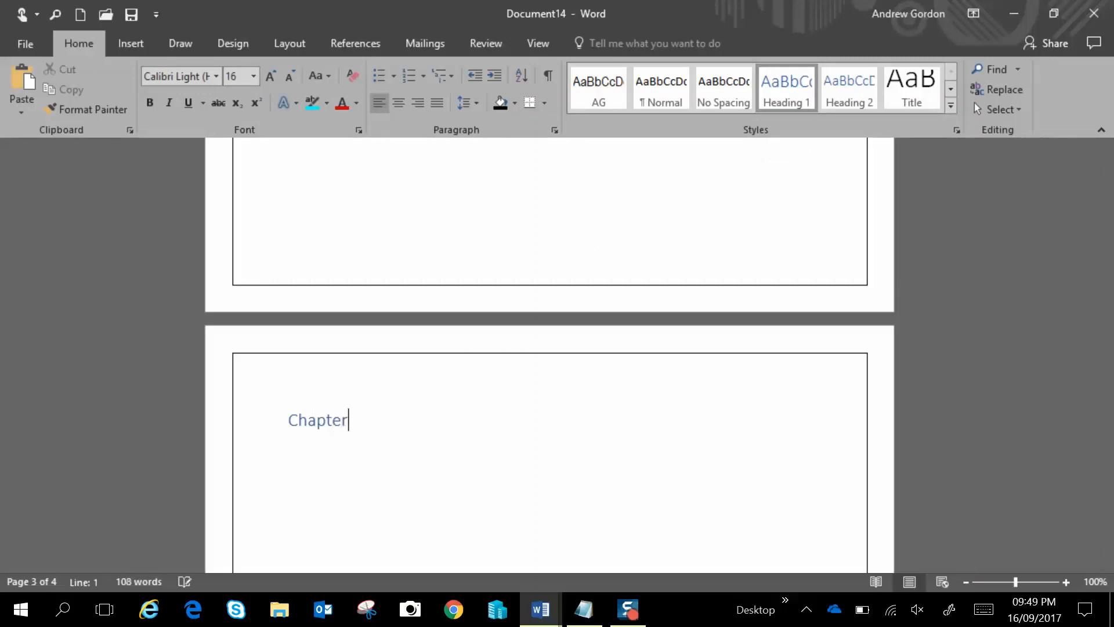
{"action": "type", "text": "2"}
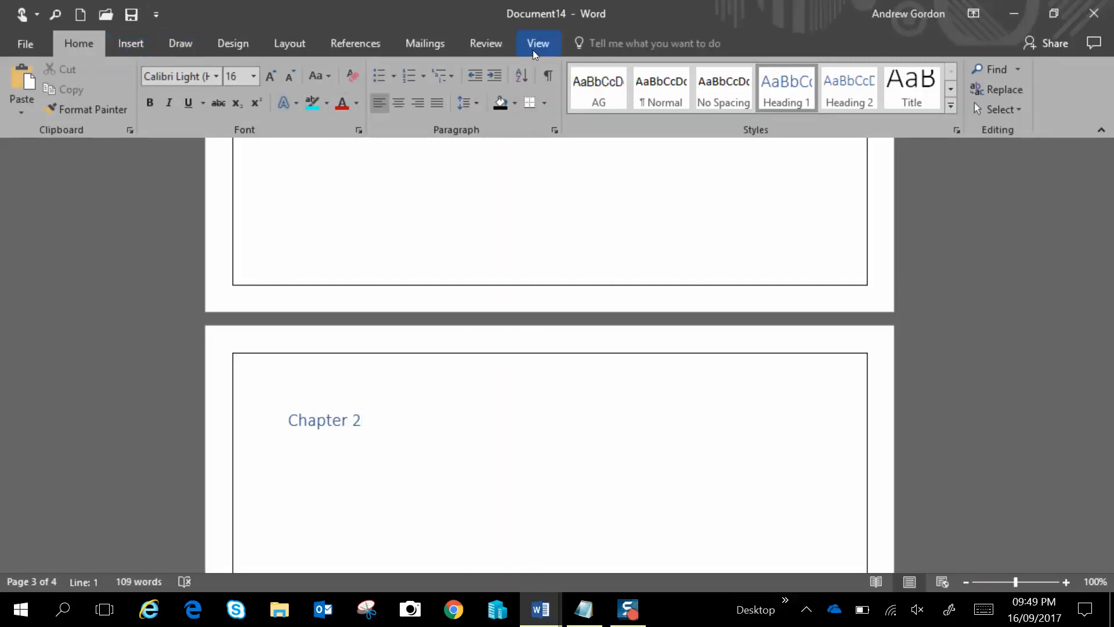
{"action": "left_click", "coordinate": [651, 102]}
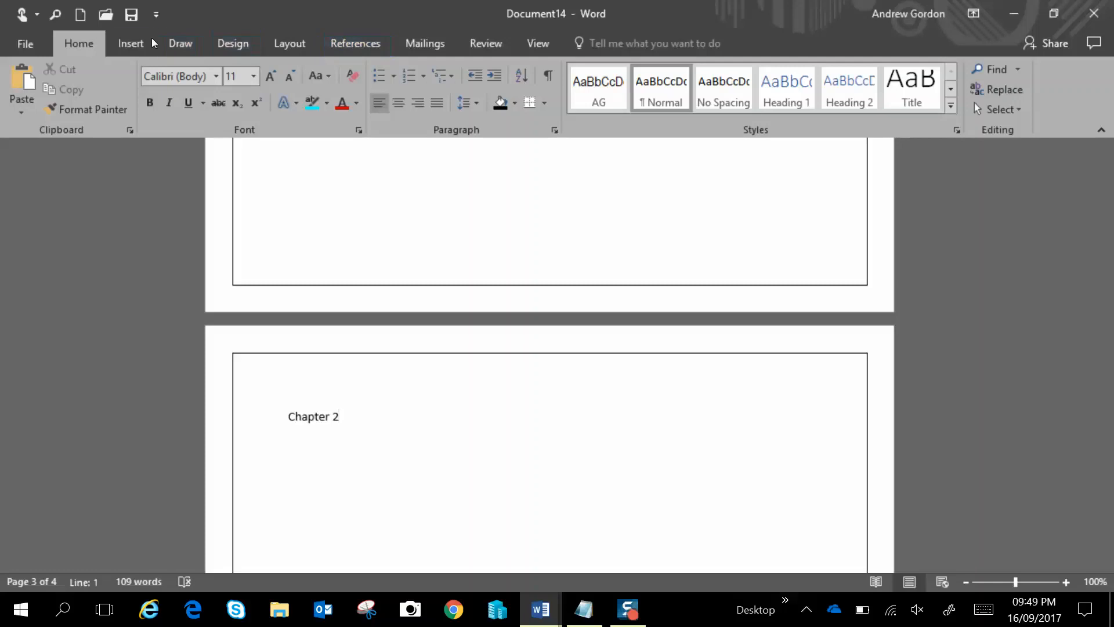
{"action": "left_click", "coordinate": [132, 44]}
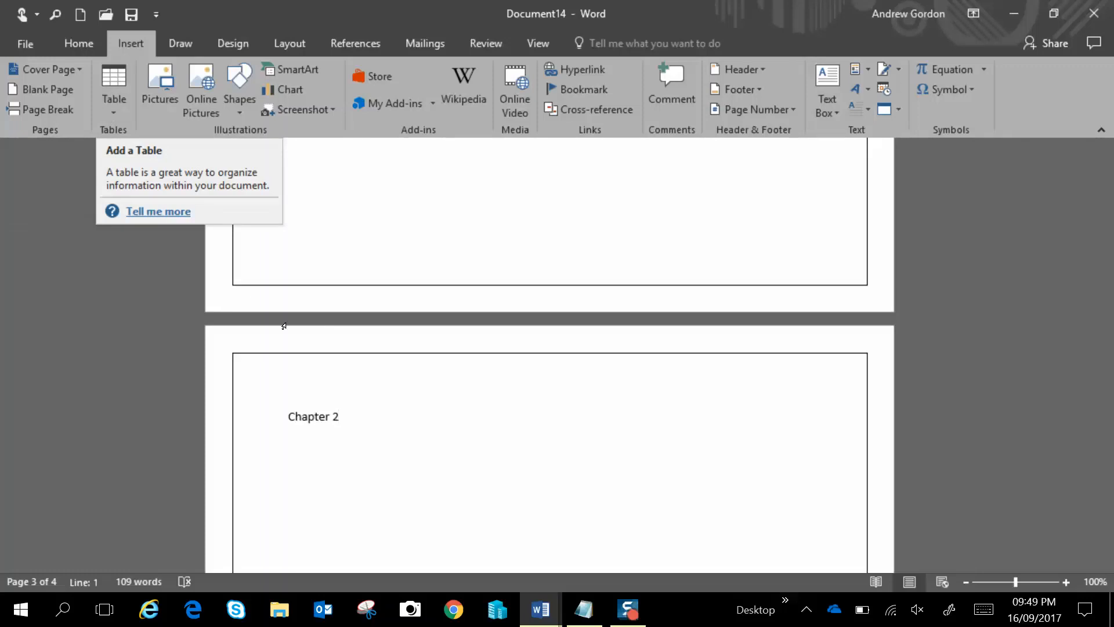
{"action": "left_click_drag", "start_coordinate": [368, 416], "coordinate": [275, 416]}
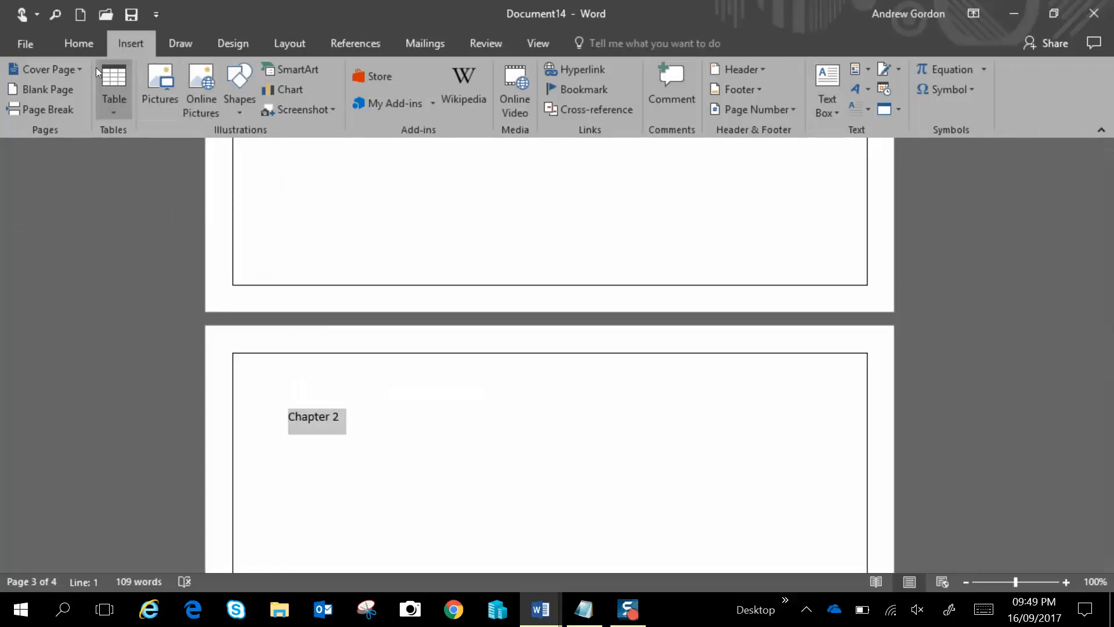
{"action": "left_click", "coordinate": [77, 51]}
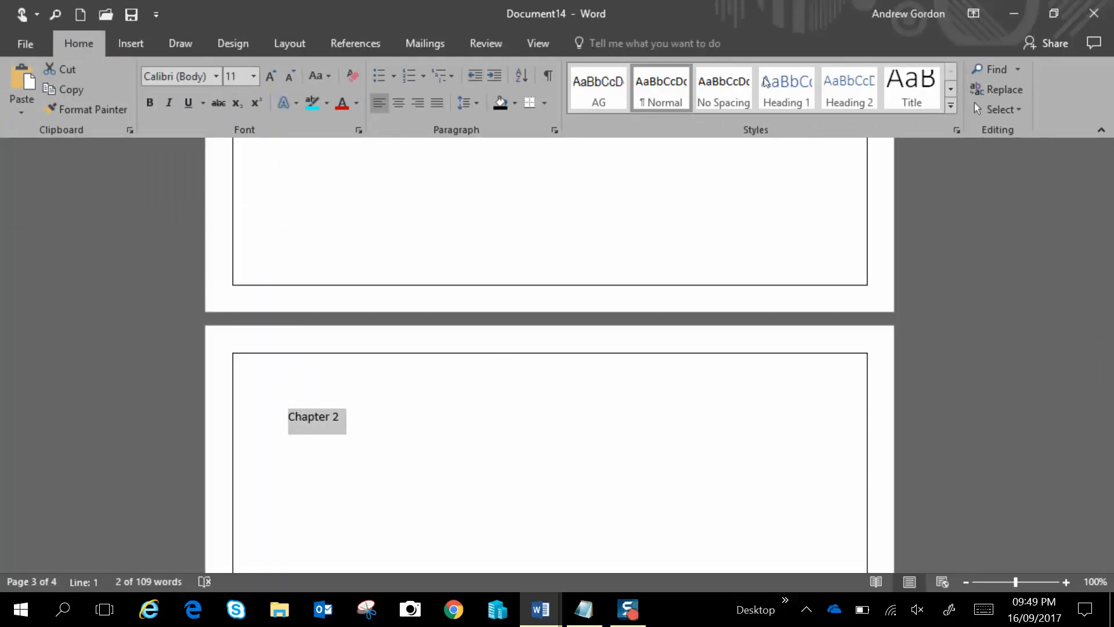
{"action": "left_click", "coordinate": [787, 90]}
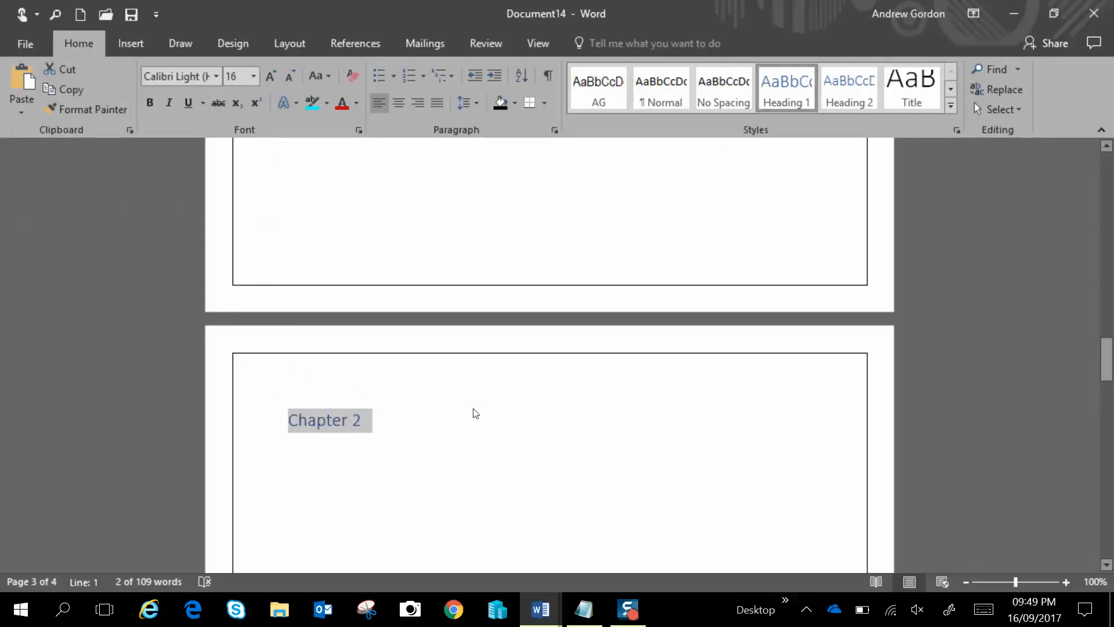
Start a new line below the Chapter 2 heading and insert a table of 7 columns by 5 rows
{"action": "key", "text": "End"}
{"action": "key", "text": "Return"}
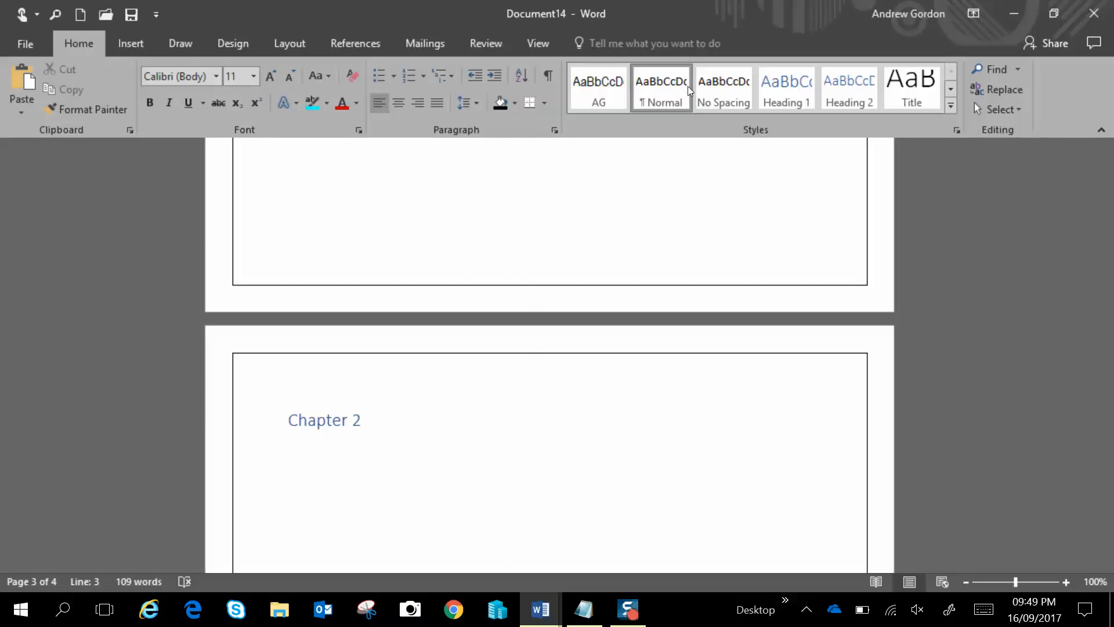
{"action": "left_click", "coordinate": [131, 45]}
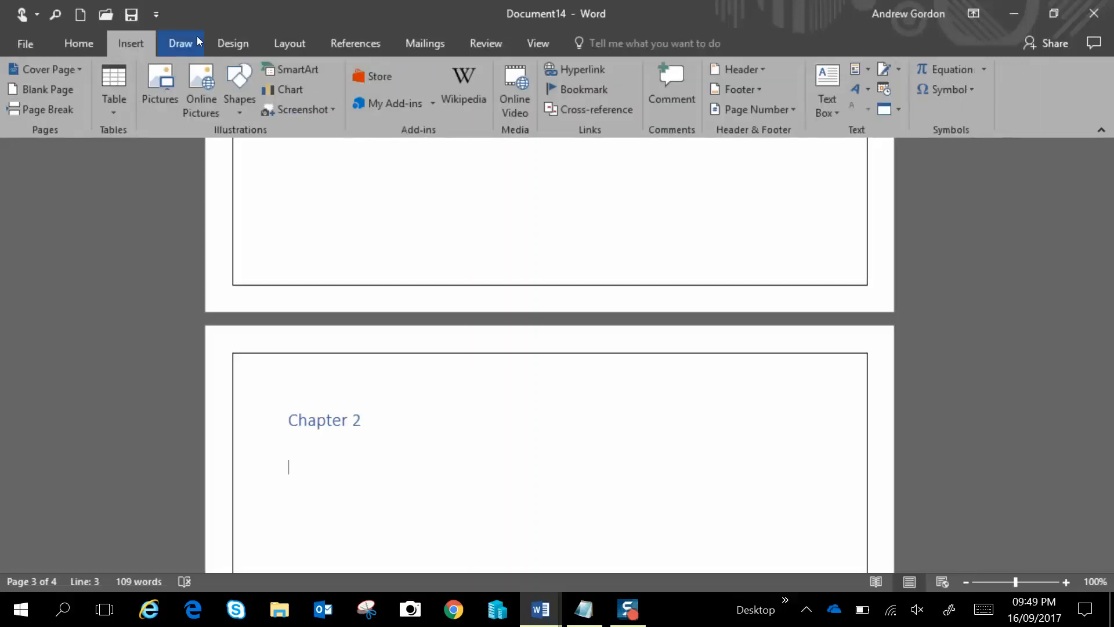
{"action": "left_click", "coordinate": [112, 92]}
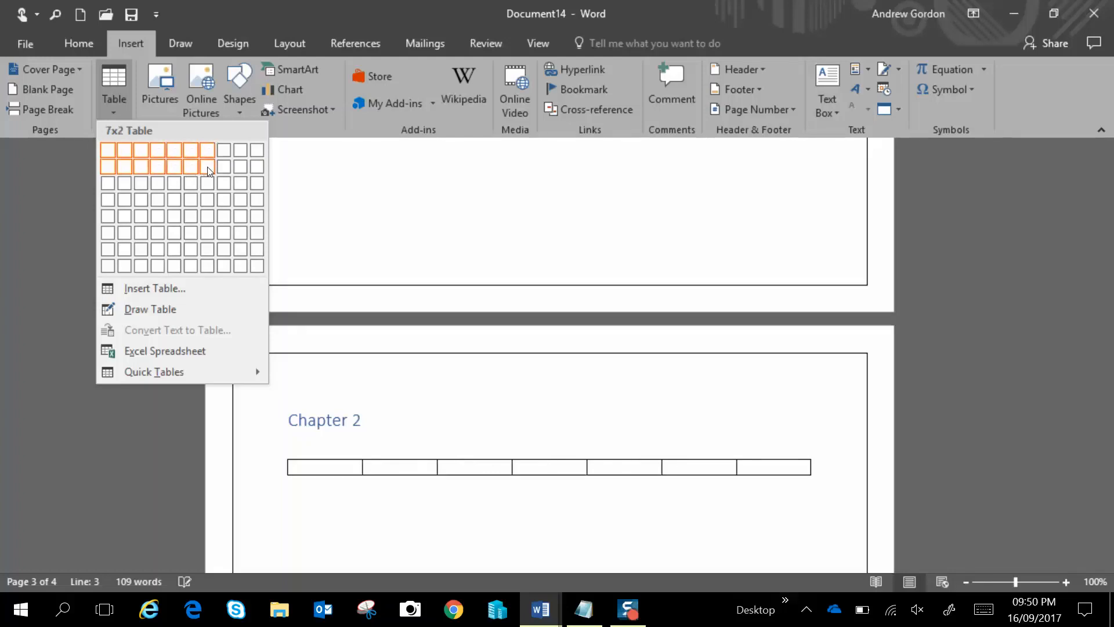
{"action": "left_click", "coordinate": [208, 215]}
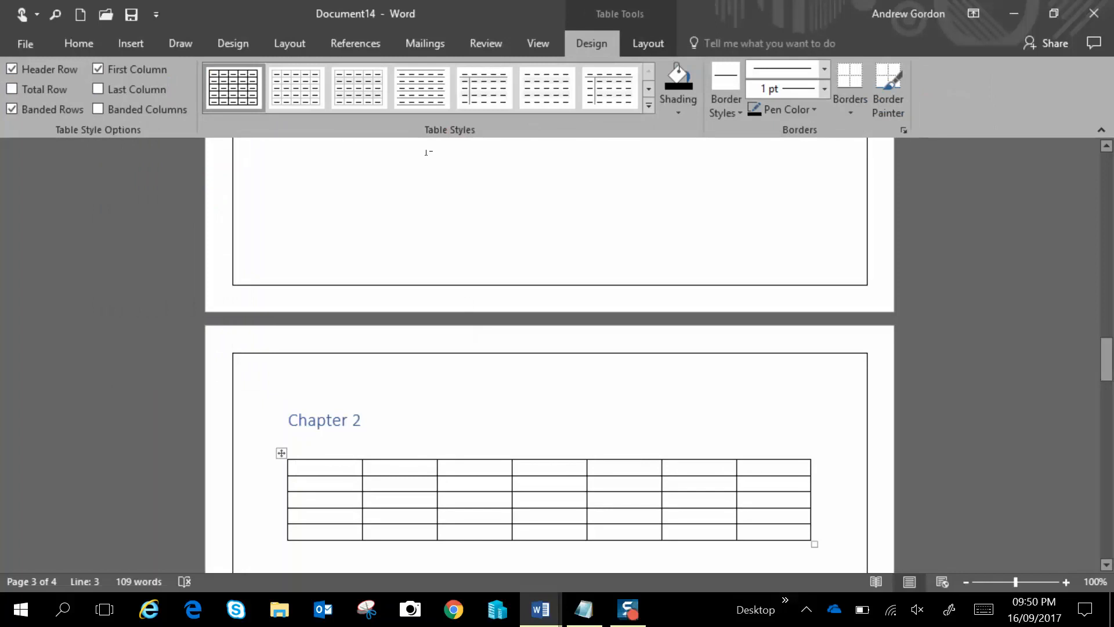
Apply a gold-accented grid style to the table from the table styles gallery
{"action": "left_click", "coordinate": [648, 108]}
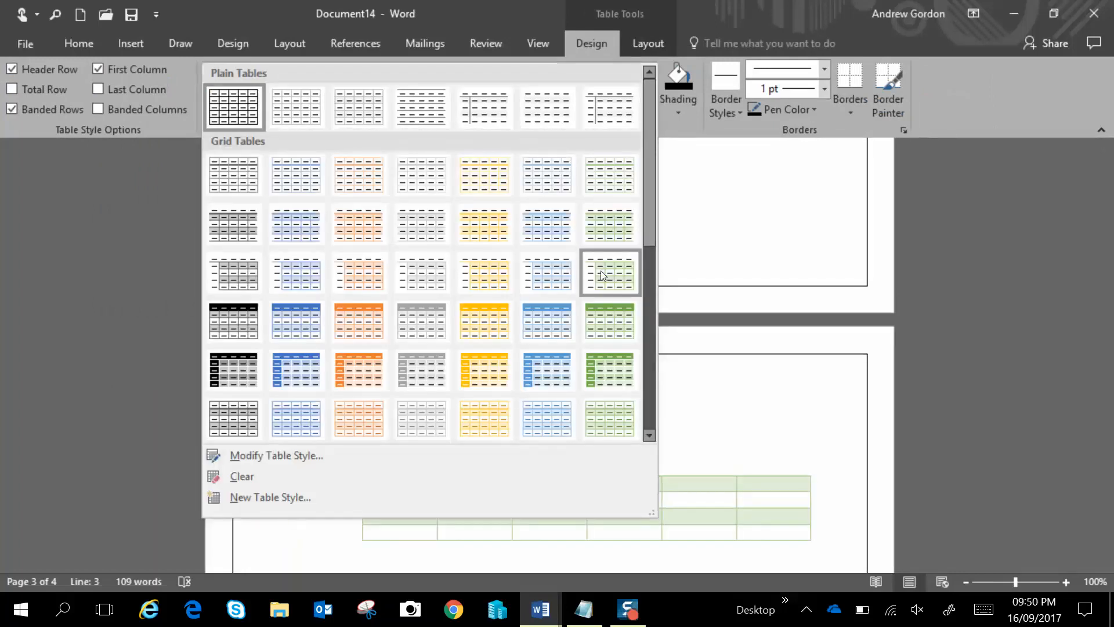
{"action": "left_click", "coordinate": [606, 226]}
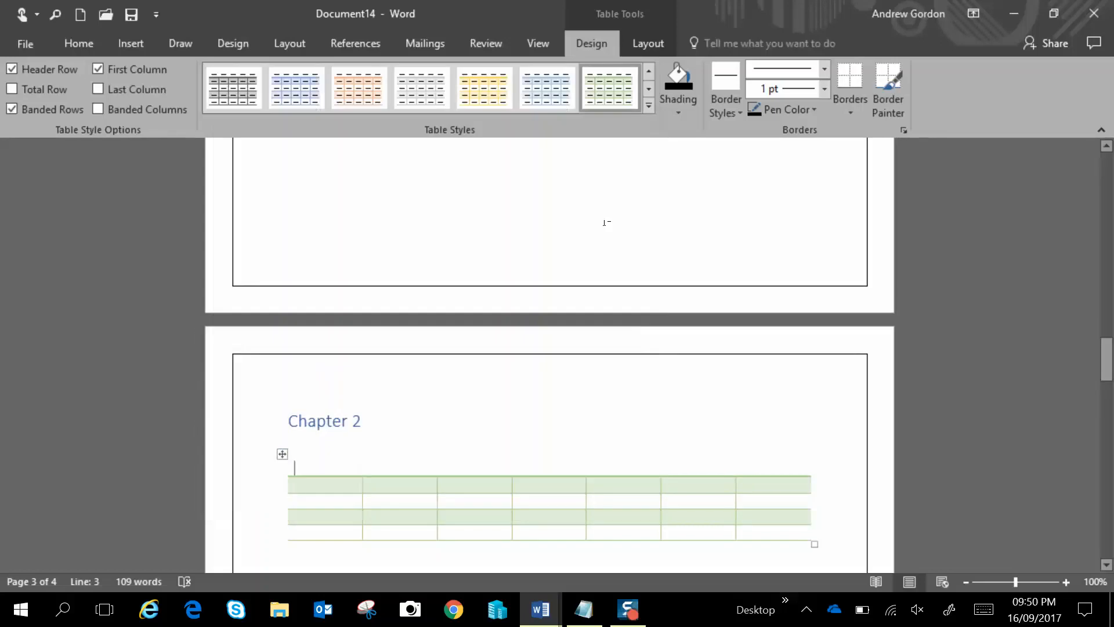
{"action": "scroll", "coordinate": [637, 383], "scroll_direction": "up", "scroll_amount": 5}
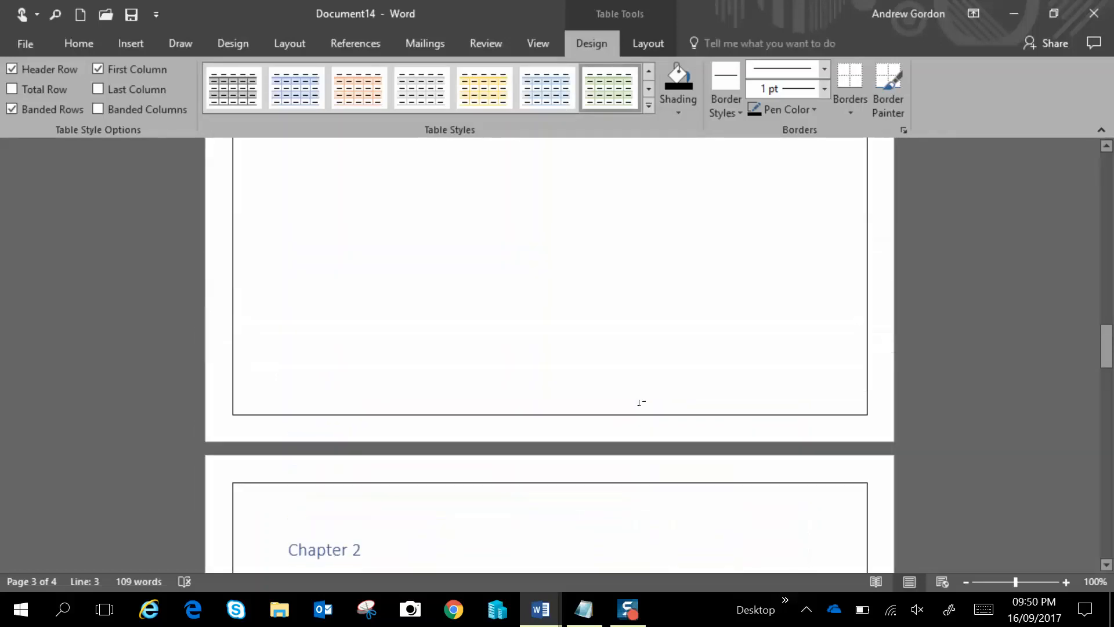
{"action": "scroll", "coordinate": [639, 402], "scroll_direction": "down", "scroll_amount": 8}
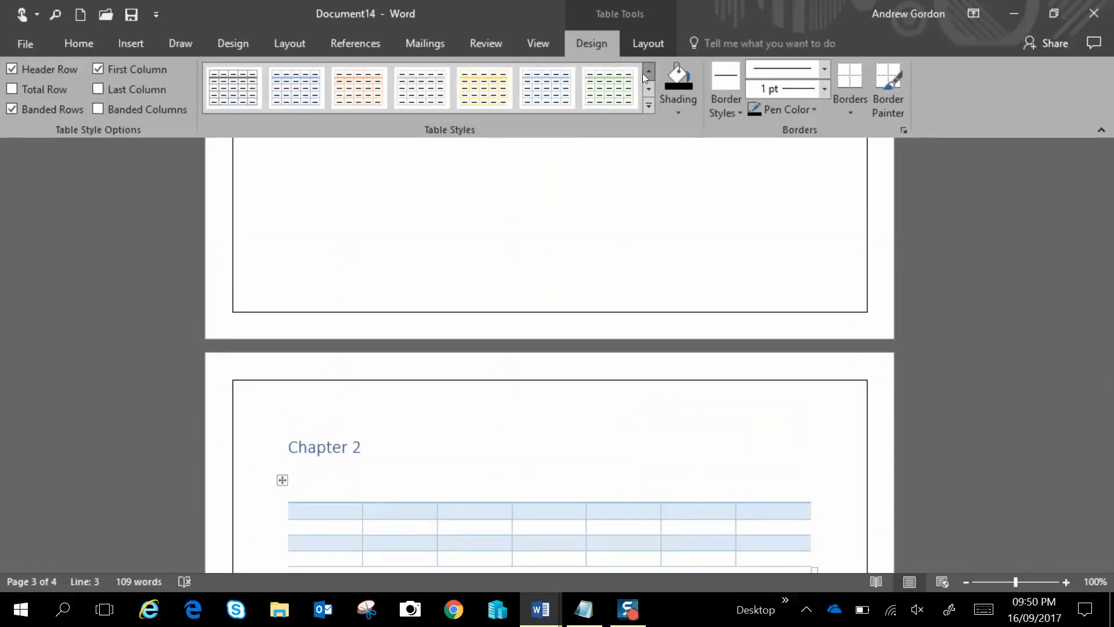
{"action": "left_click", "coordinate": [487, 90]}
{"action": "scroll", "coordinate": [520, 388], "scroll_direction": "down", "scroll_amount": 1}
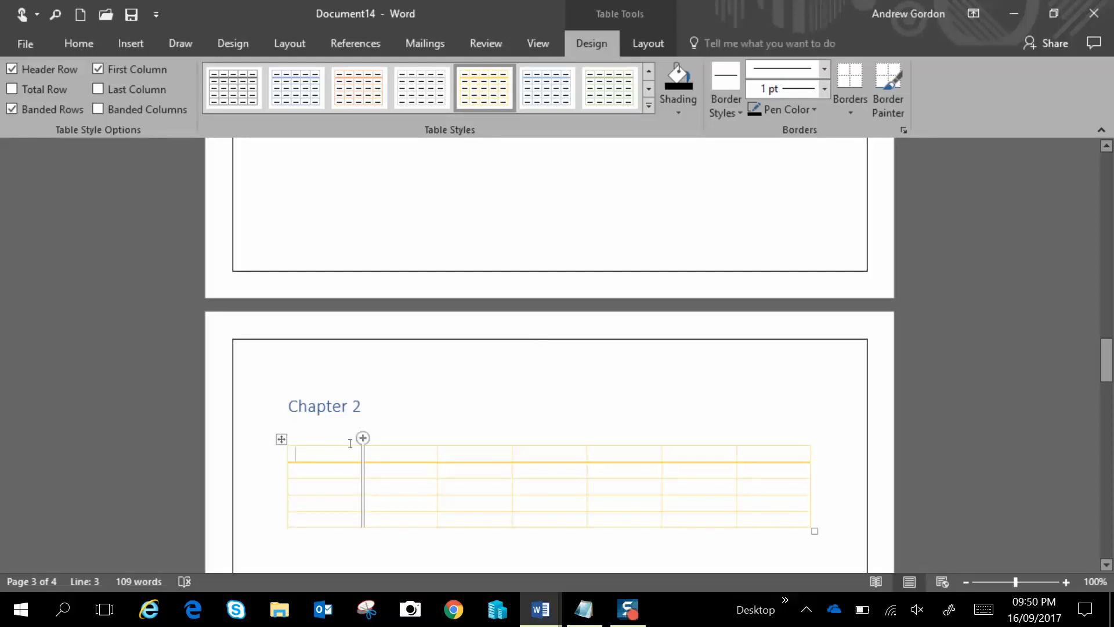
Fill the table's header row with the day names Mon, Tue, Wed, Thu and Fri
{"action": "type", "text": "Mon"}
{"action": "key", "text": "Tab"}
{"action": "type", "text": "Tue"}
{"action": "key", "text": "Tab"}
{"action": "type", "text": "Wed"}
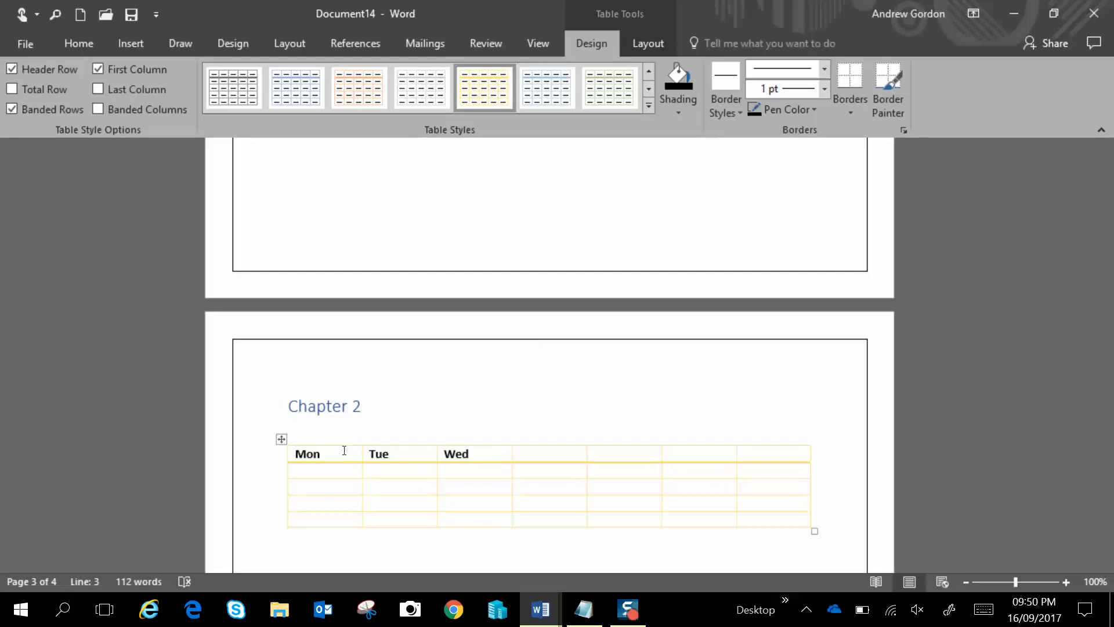
{"action": "key", "text": "Tab"}
{"action": "type", "text": "Thu"}
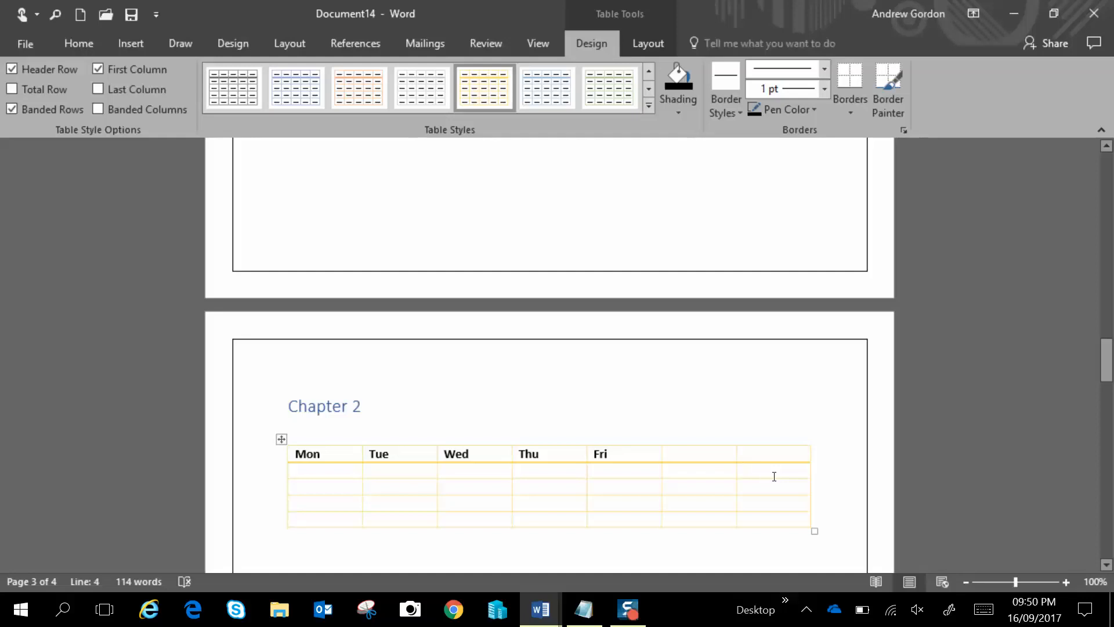
Delete the two empty columns at the right end of the table, one entire column at a time
{"action": "right_click", "coordinate": [774, 476]}
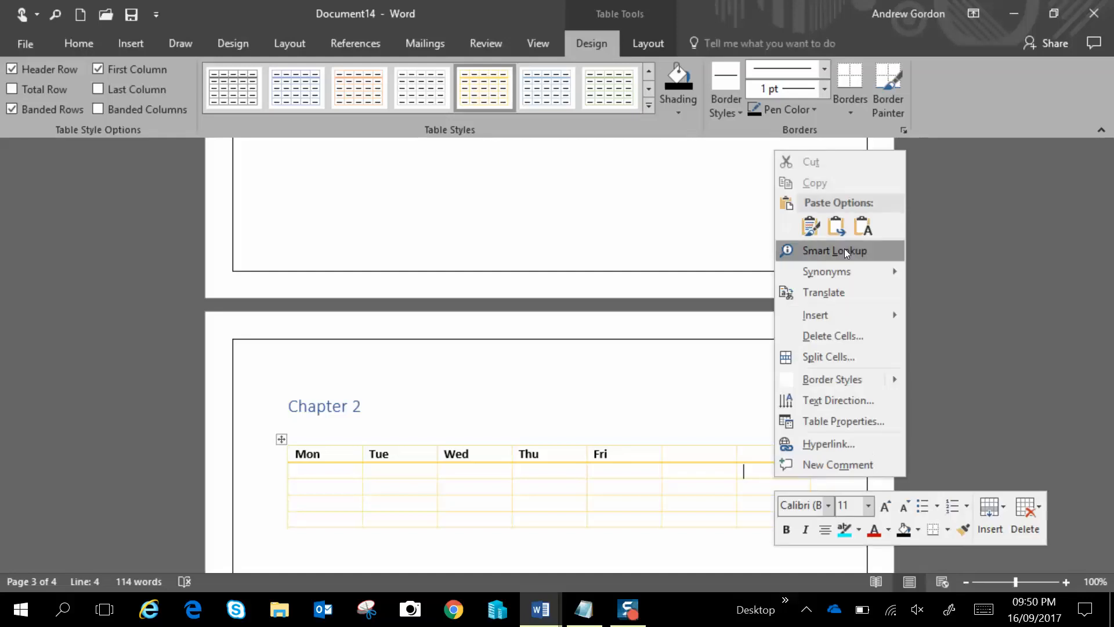
{"action": "left_click", "coordinate": [849, 336]}
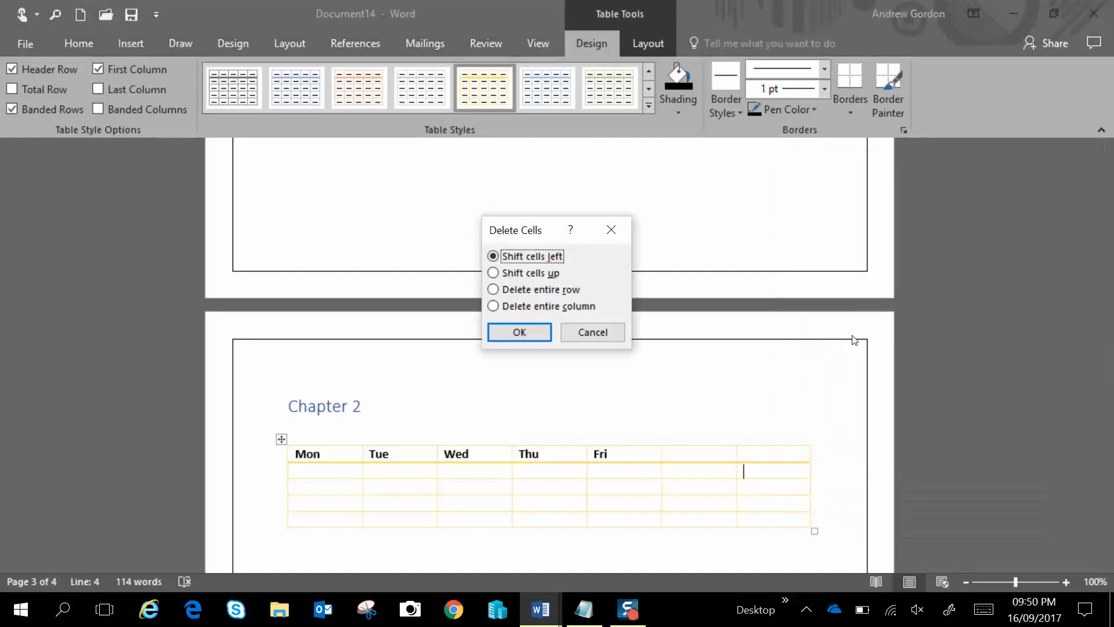
{"action": "left_click", "coordinate": [555, 308]}
{"action": "left_click", "coordinate": [516, 331]}
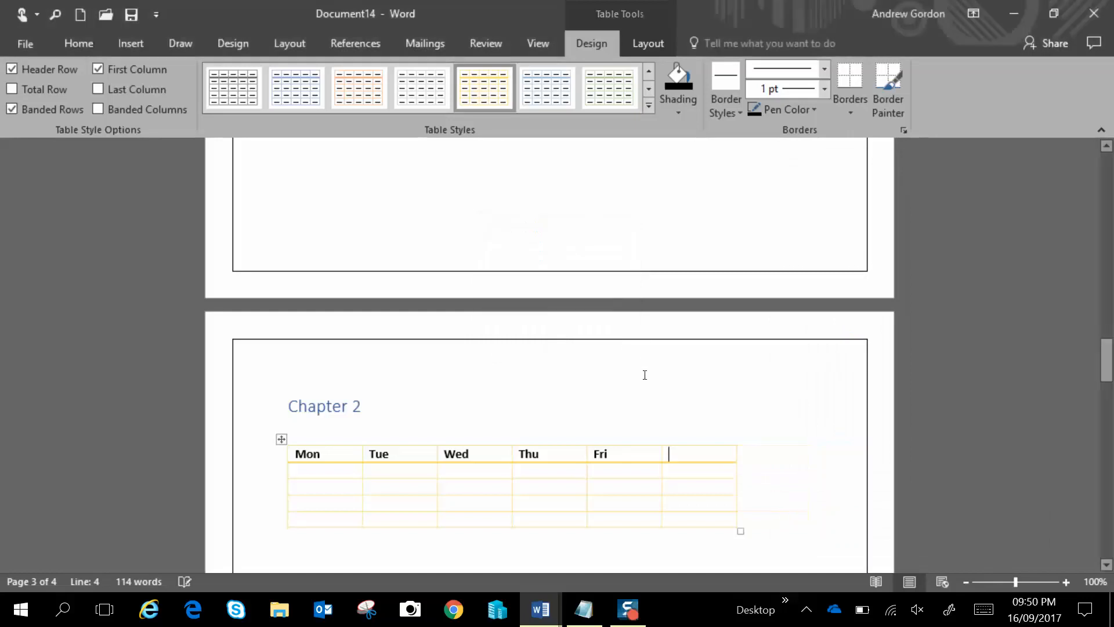
{"action": "right_click", "coordinate": [680, 456]}
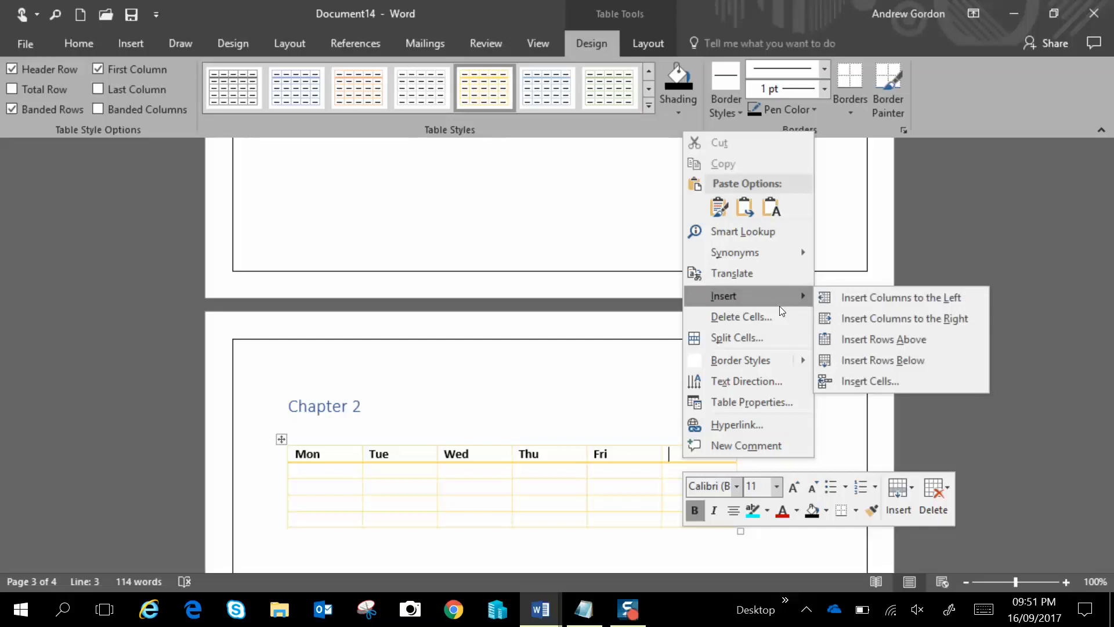
{"action": "left_click", "coordinate": [759, 316]}
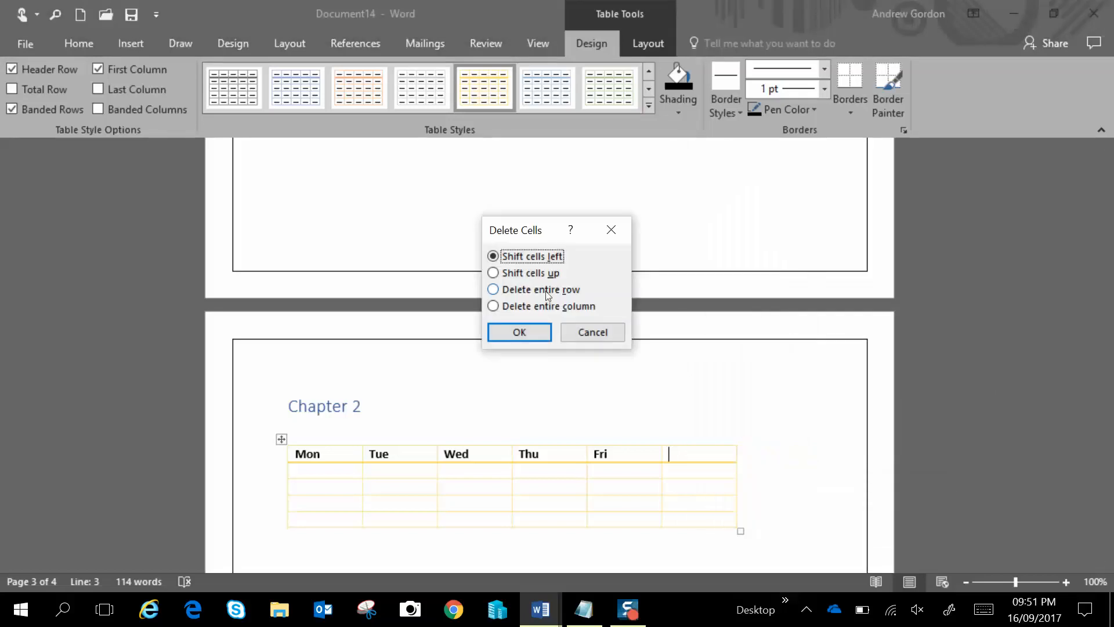
{"action": "left_click", "coordinate": [515, 307]}
{"action": "left_click", "coordinate": [517, 332]}
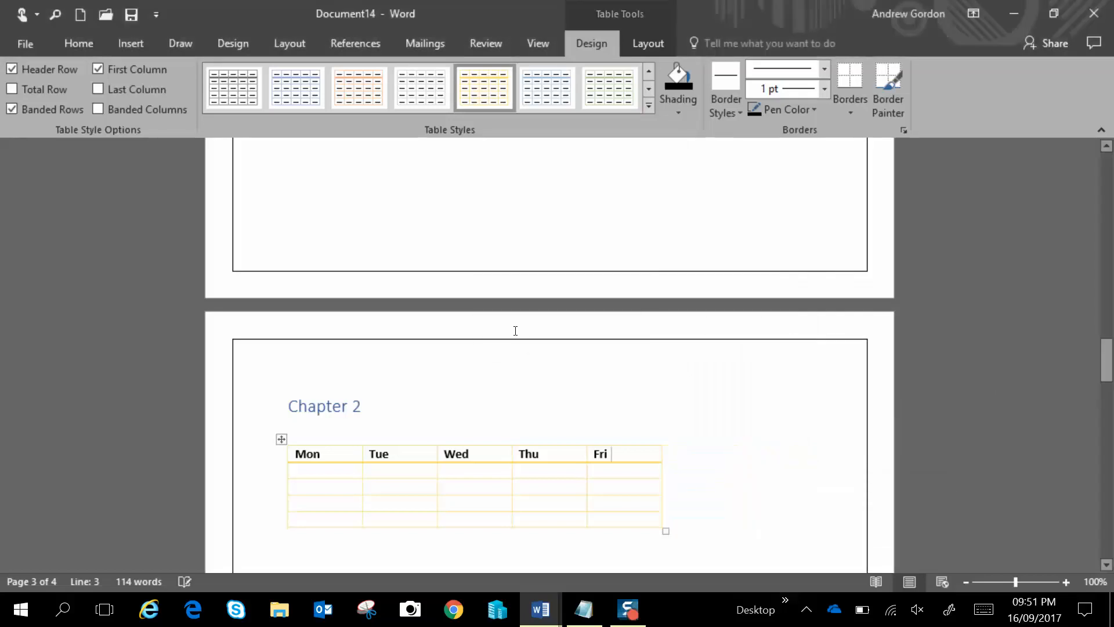
Delete the table's bottom row as an entire row
{"action": "right_click", "coordinate": [341, 516]}
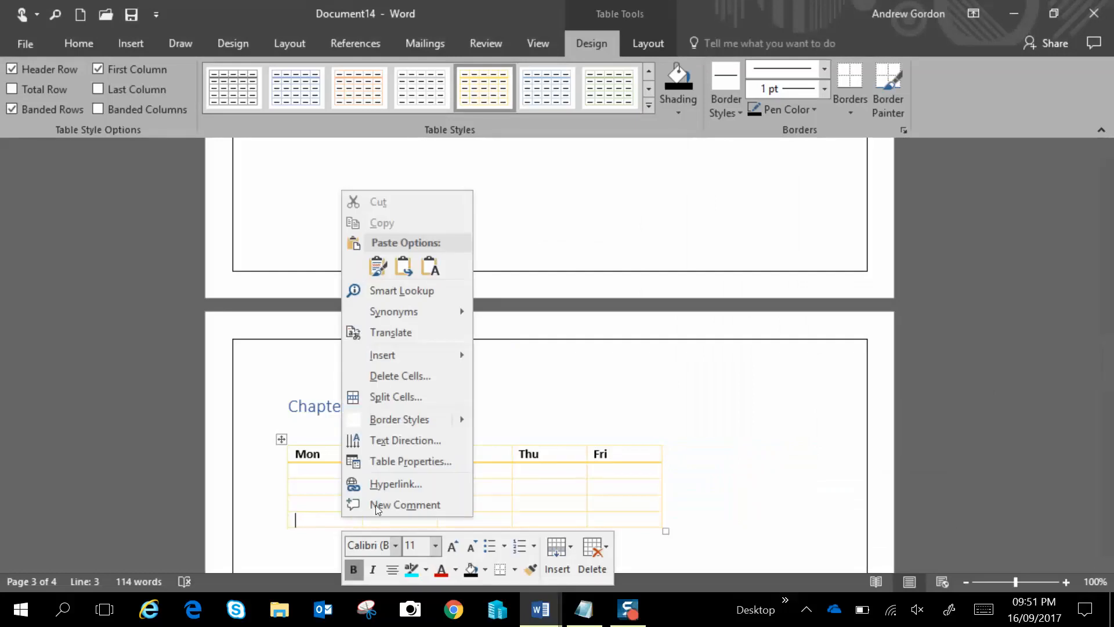
{"action": "left_click", "coordinate": [415, 377]}
{"action": "left_click", "coordinate": [530, 290]}
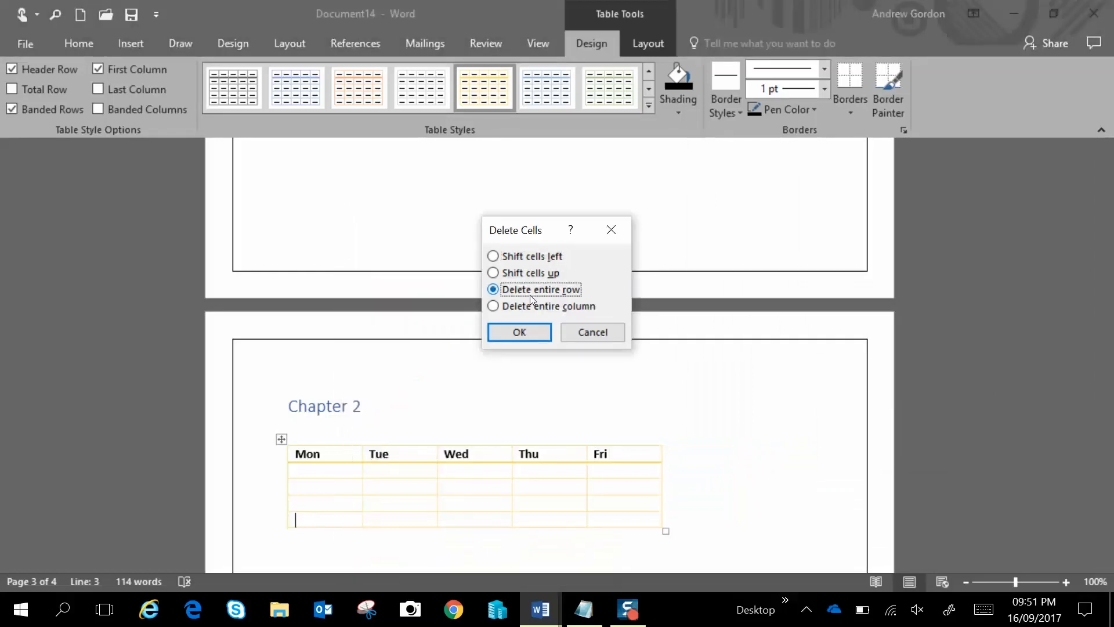
{"action": "left_click", "coordinate": [528, 332]}
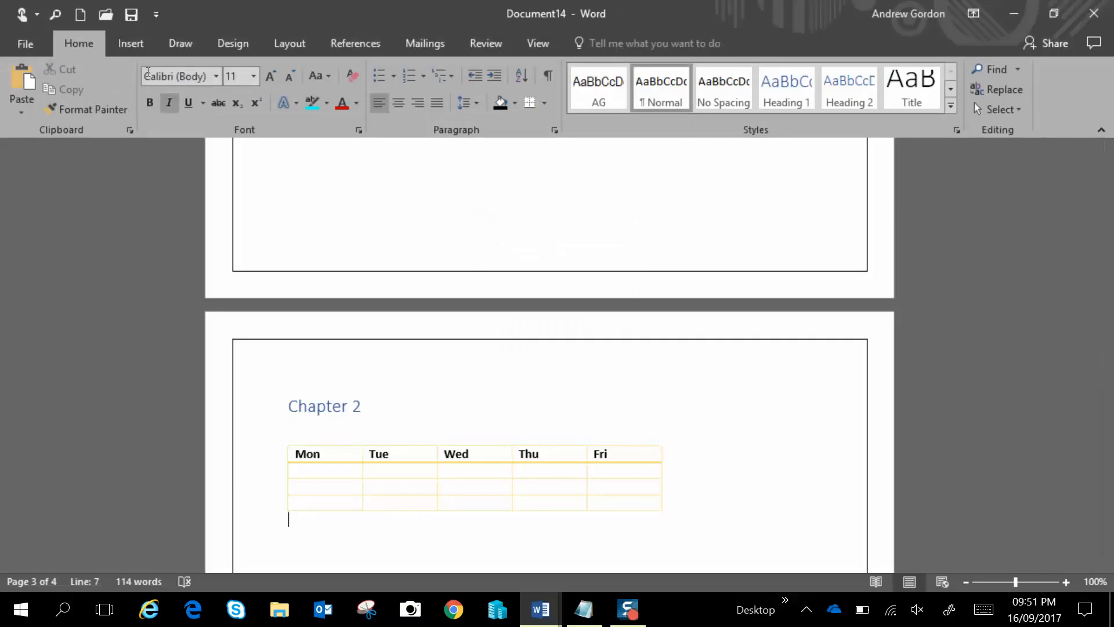
Add two blank lines below the table and insert the Android Oreo picture from a file
{"action": "left_click", "coordinate": [133, 45]}
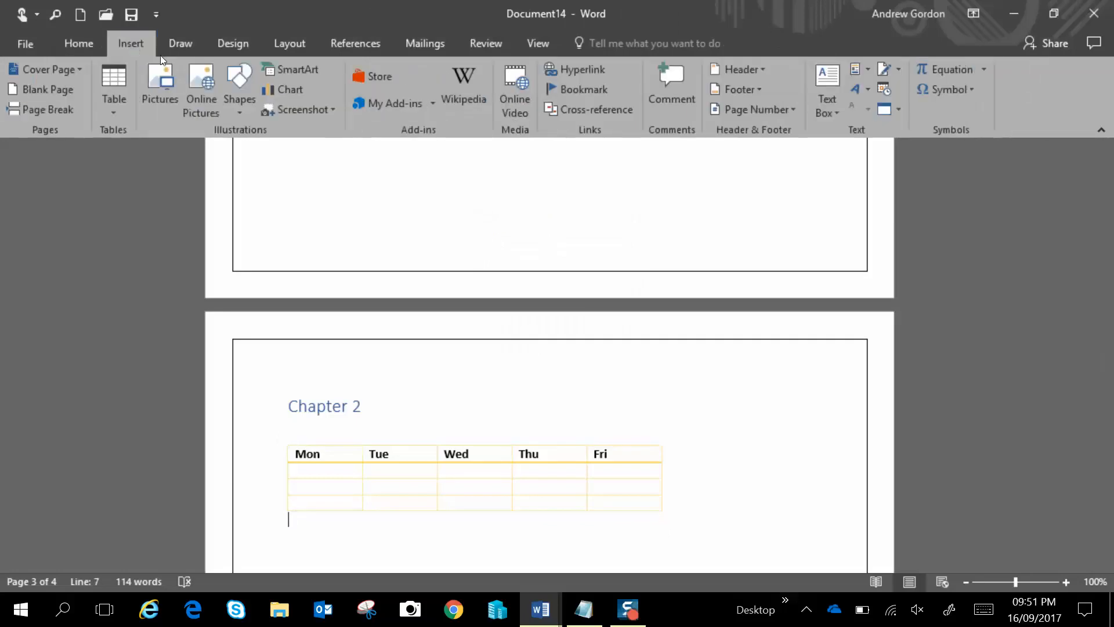
{"action": "key", "text": "Return"}
{"action": "key", "text": "Return"}
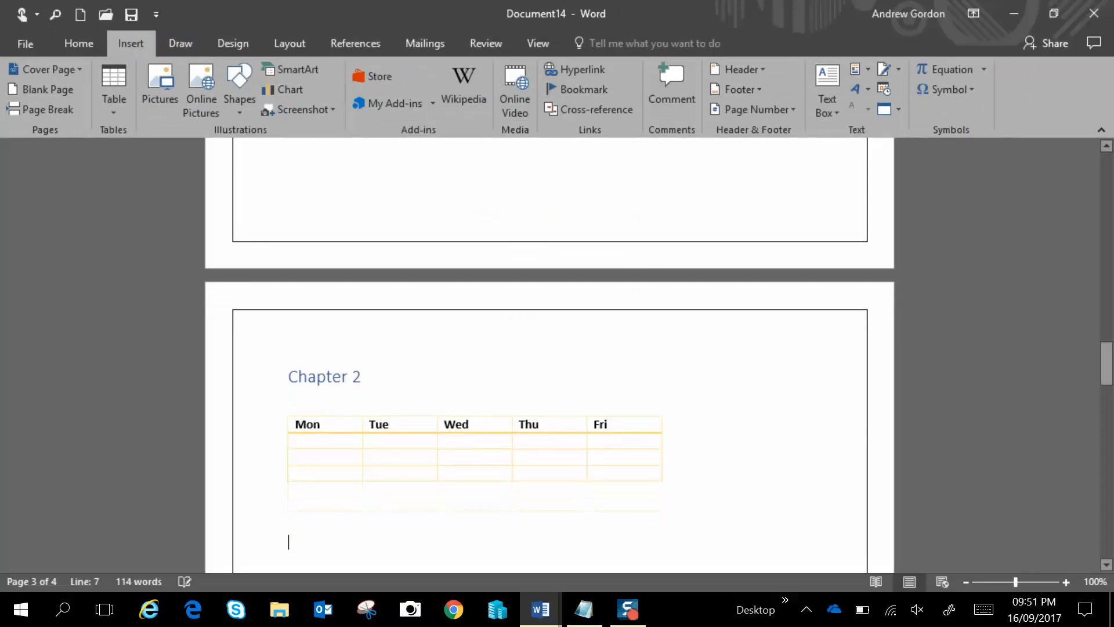
{"action": "left_click", "coordinate": [176, 64]}
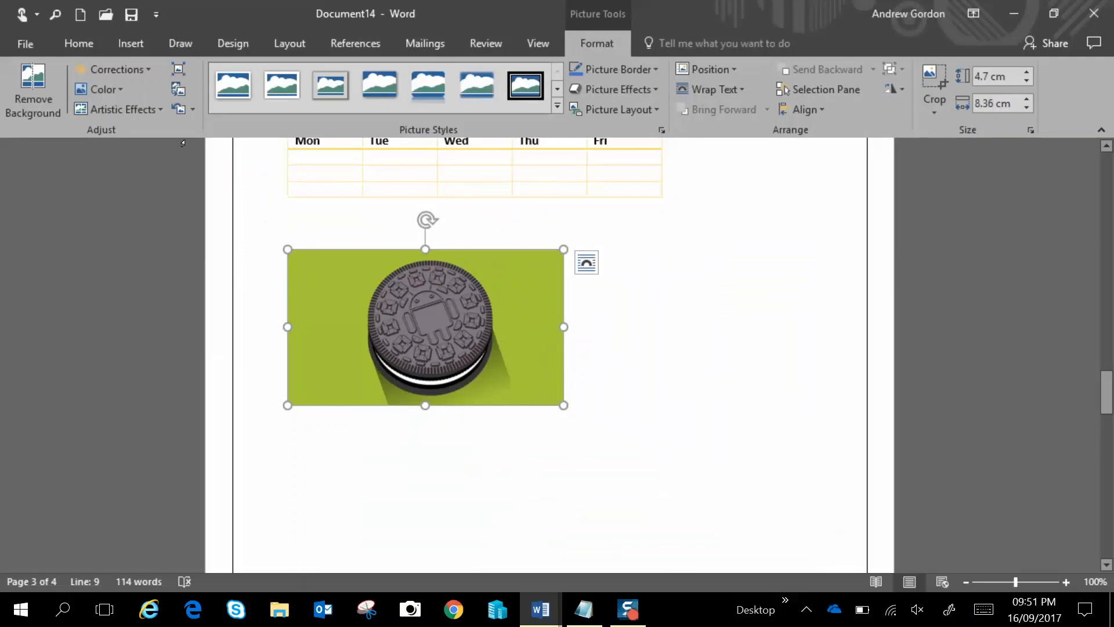
{"action": "left_click", "coordinate": [131, 44]}
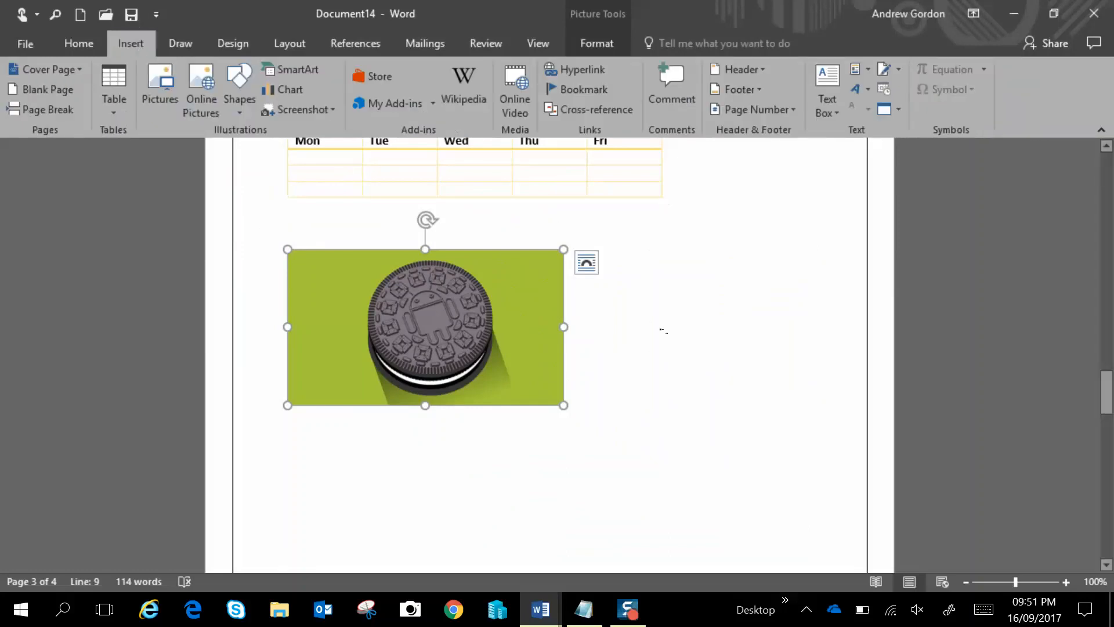
{"action": "left_click", "coordinate": [662, 330]}
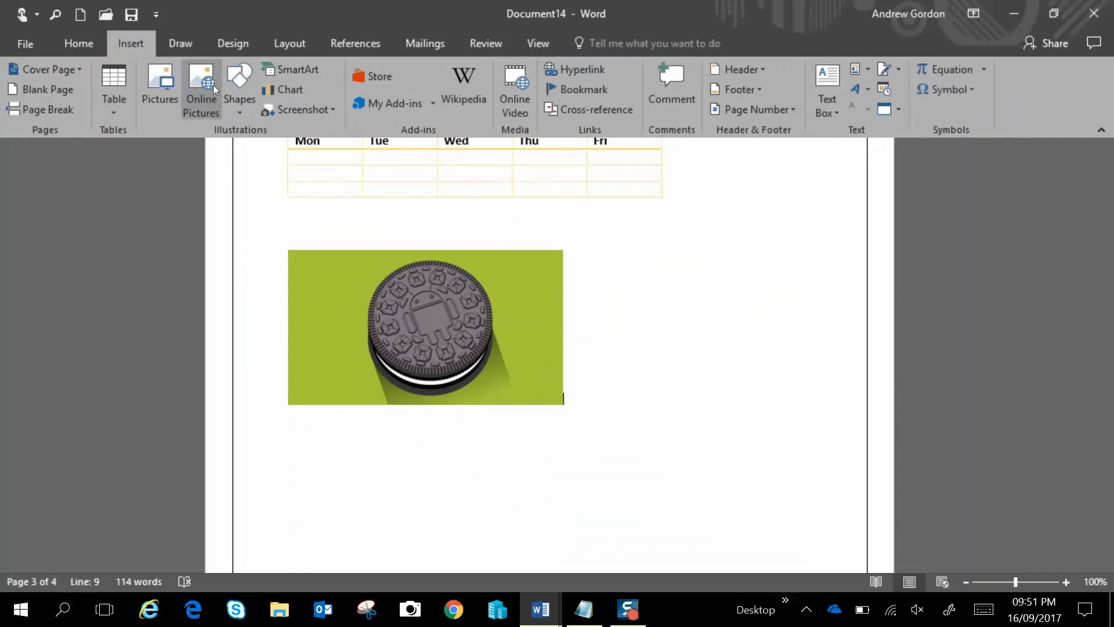
Draw a diagonal line shape below the picture
{"action": "left_click", "coordinate": [245, 114]}
{"action": "left_click", "coordinate": [244, 200]}
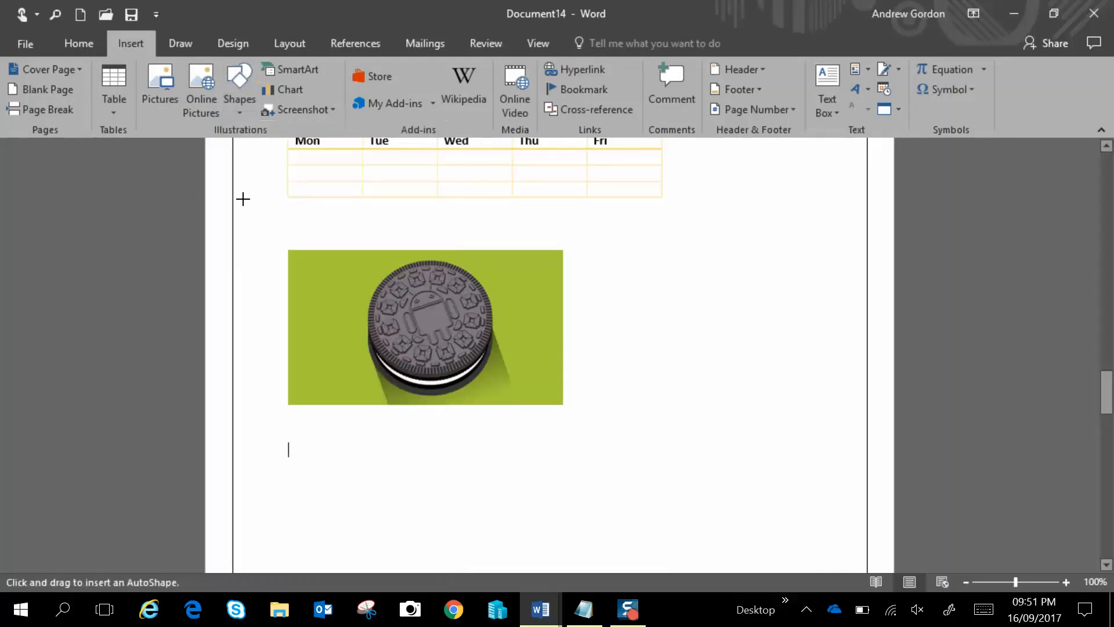
{"action": "left_click_drag", "start_coordinate": [308, 448], "coordinate": [437, 513]}
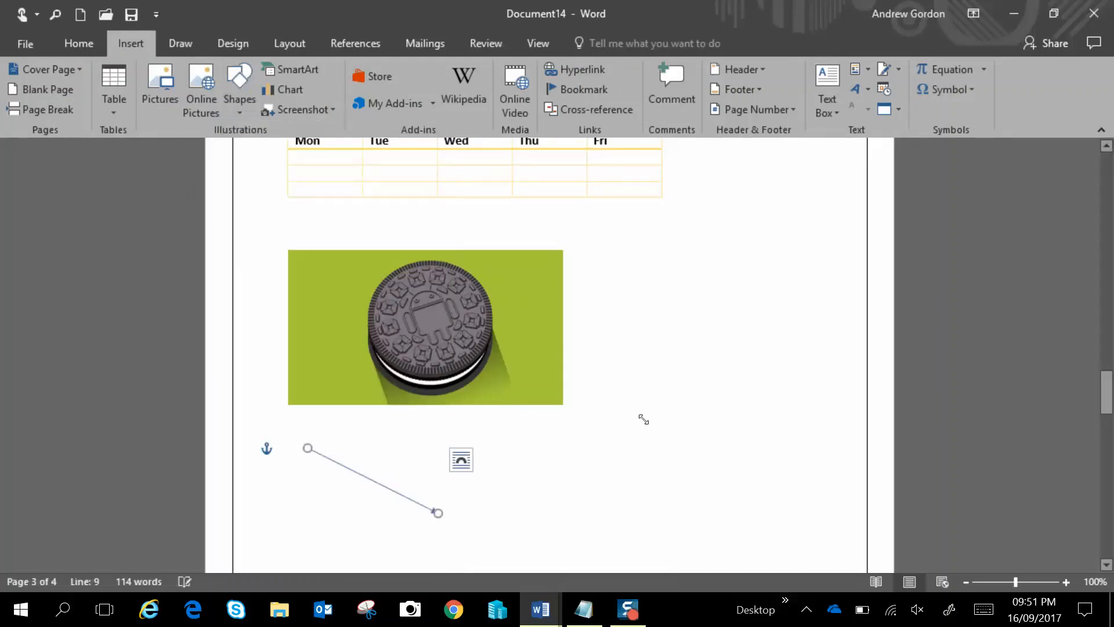
Insert a Basic Chevron Process SmartArt graphic from the Process category
{"action": "left_click", "coordinate": [138, 41]}
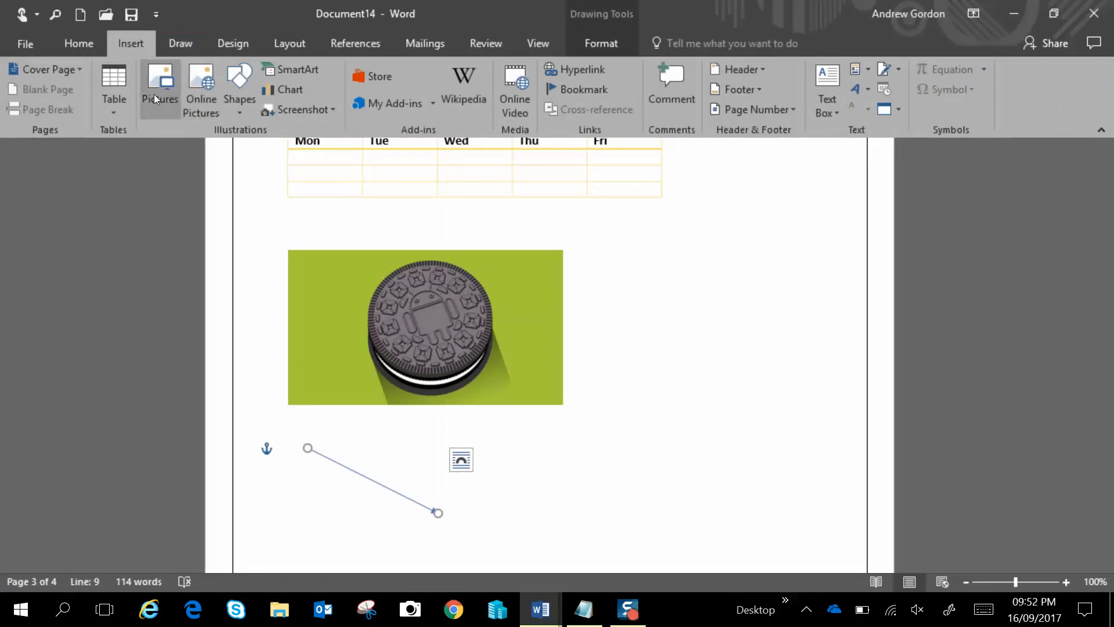
{"action": "left_click", "coordinate": [304, 71]}
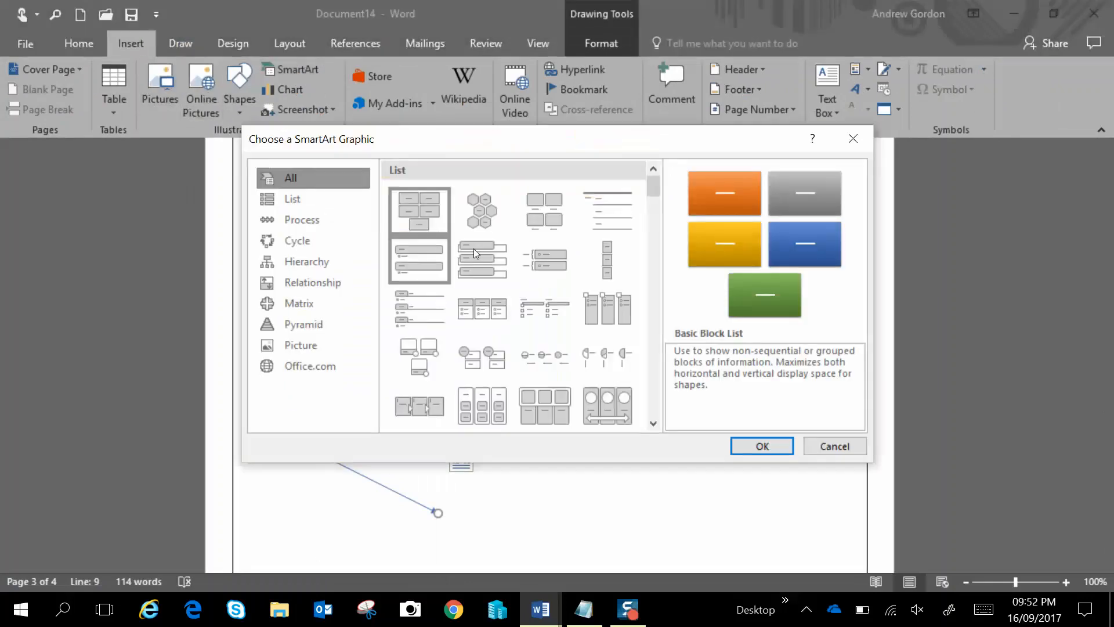
{"action": "left_click", "coordinate": [334, 226]}
{"action": "left_click", "coordinate": [482, 387]}
{"action": "left_click", "coordinate": [761, 446]}
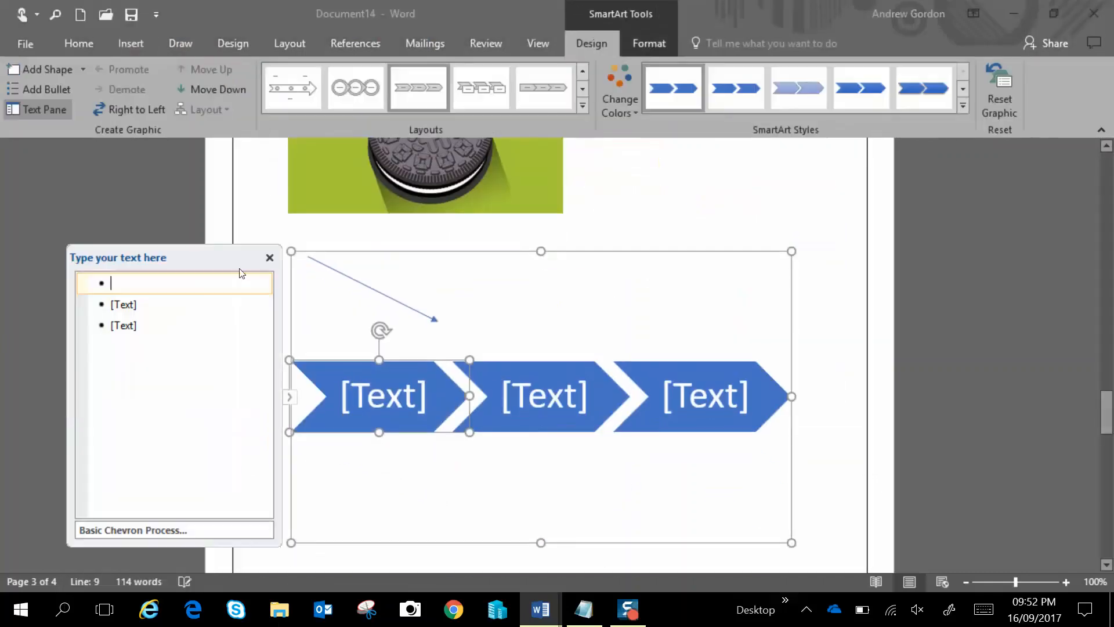
Close the SmartArt text pane and type 'You can find this on the internet' on a line below the graphic
{"action": "left_click", "coordinate": [270, 257]}
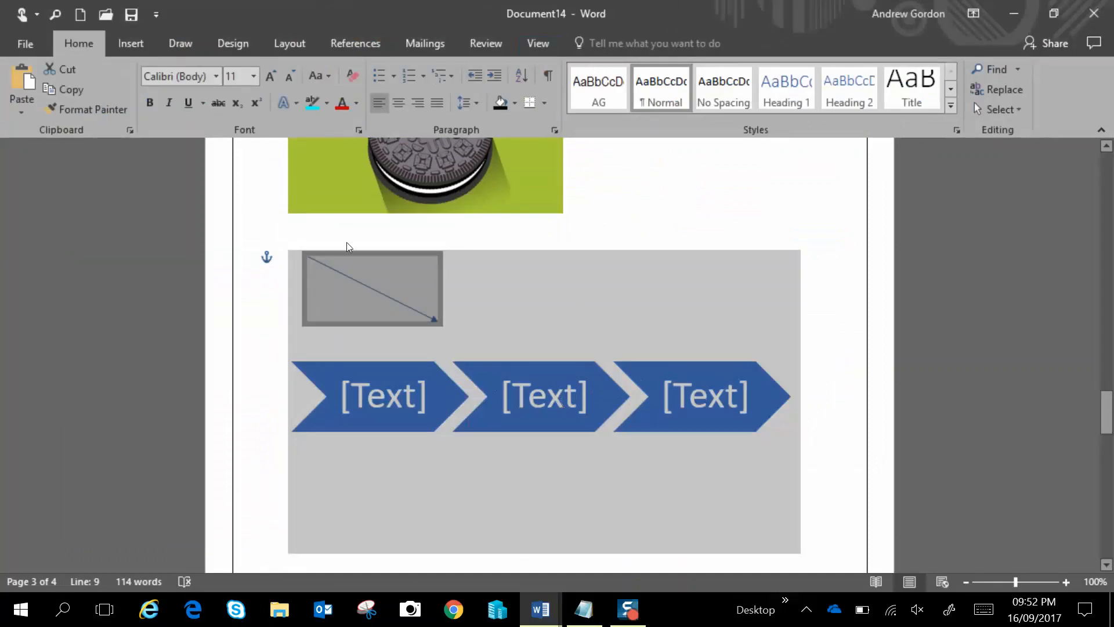
{"action": "left_click", "coordinate": [330, 223]}
{"action": "left_click", "coordinate": [579, 208]}
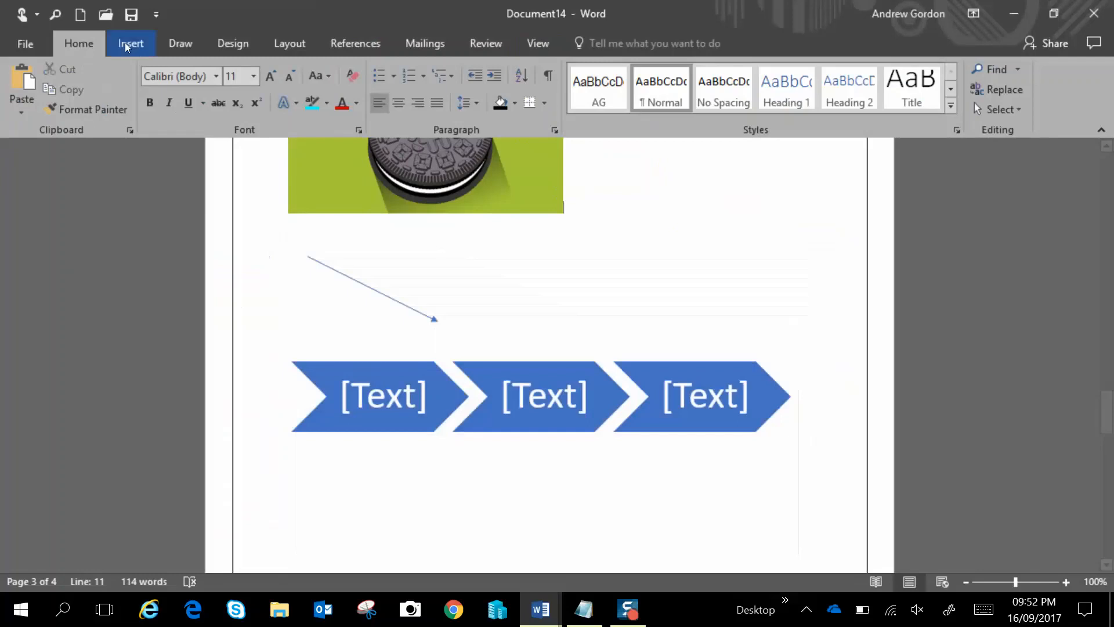
{"action": "left_click", "coordinate": [140, 45]}
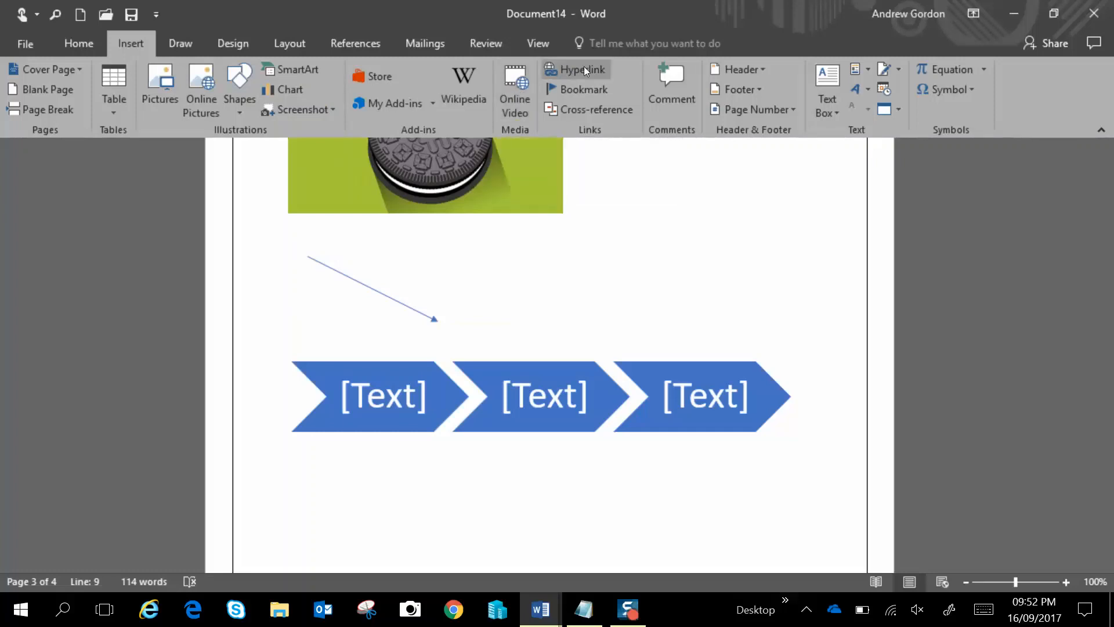
{"action": "left_click", "coordinate": [438, 473]}
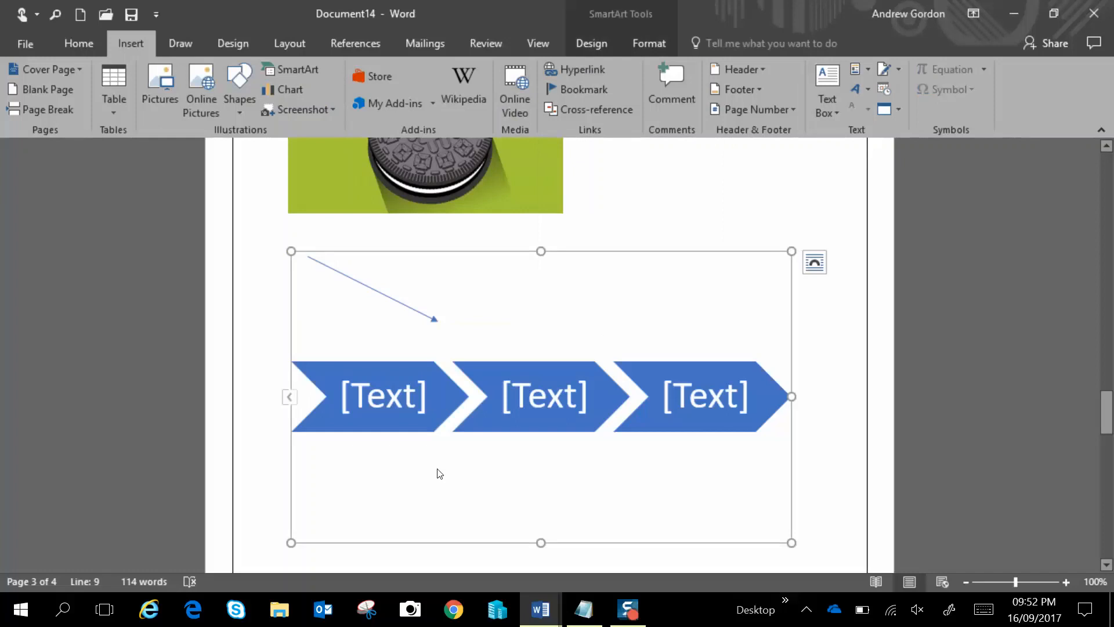
{"action": "scroll", "coordinate": [617, 416], "scroll_direction": "down", "scroll_amount": 3}
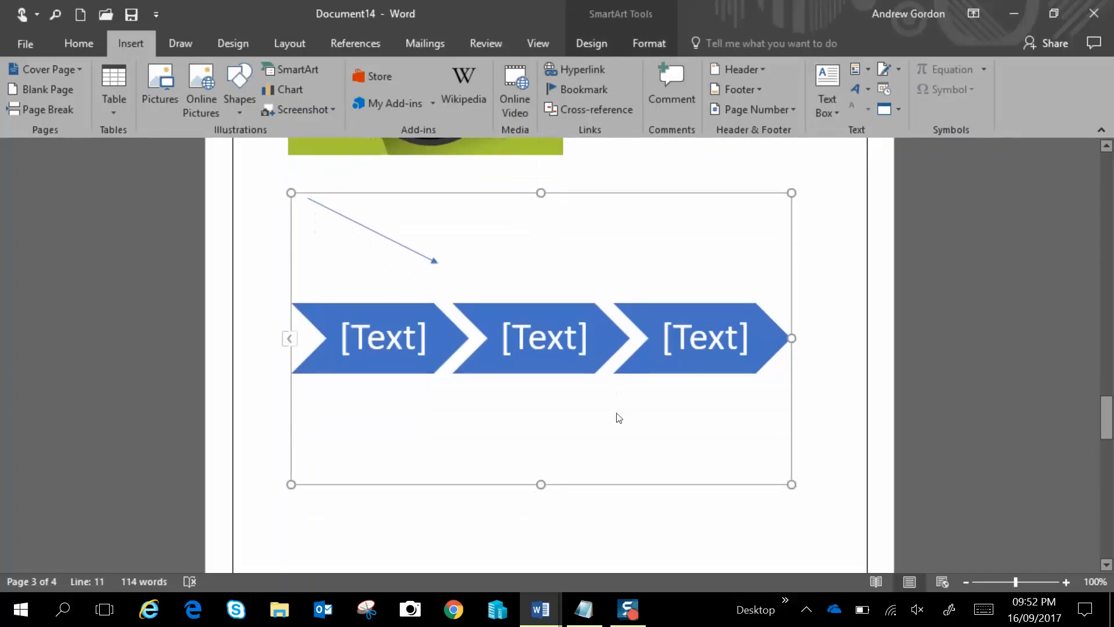
{"action": "left_click", "coordinate": [311, 498]}
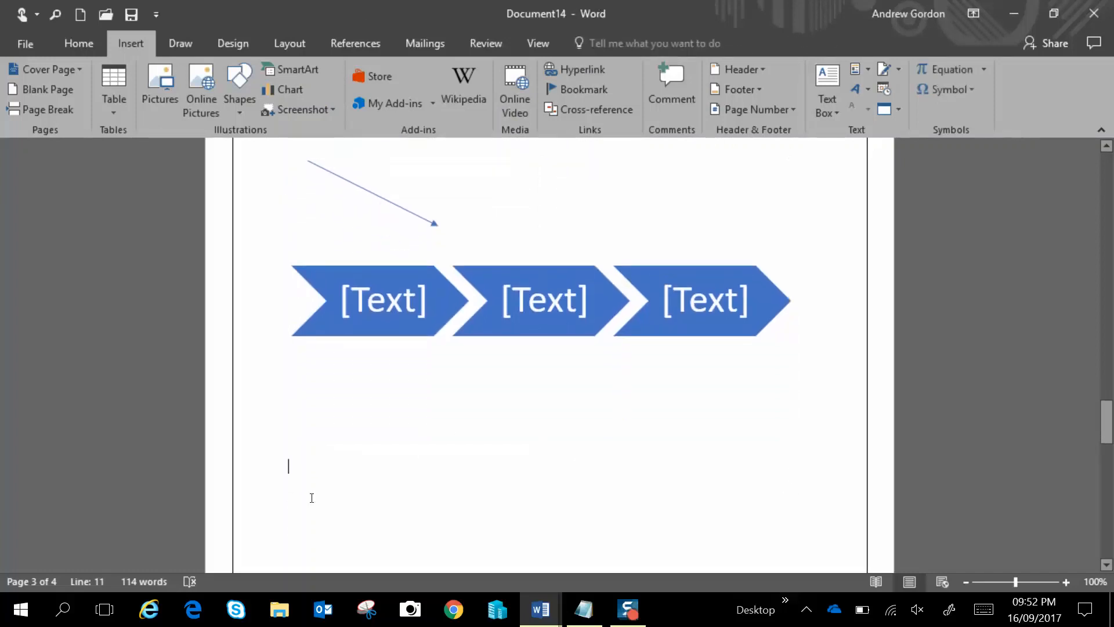
{"action": "type", "text": "You can find this "}
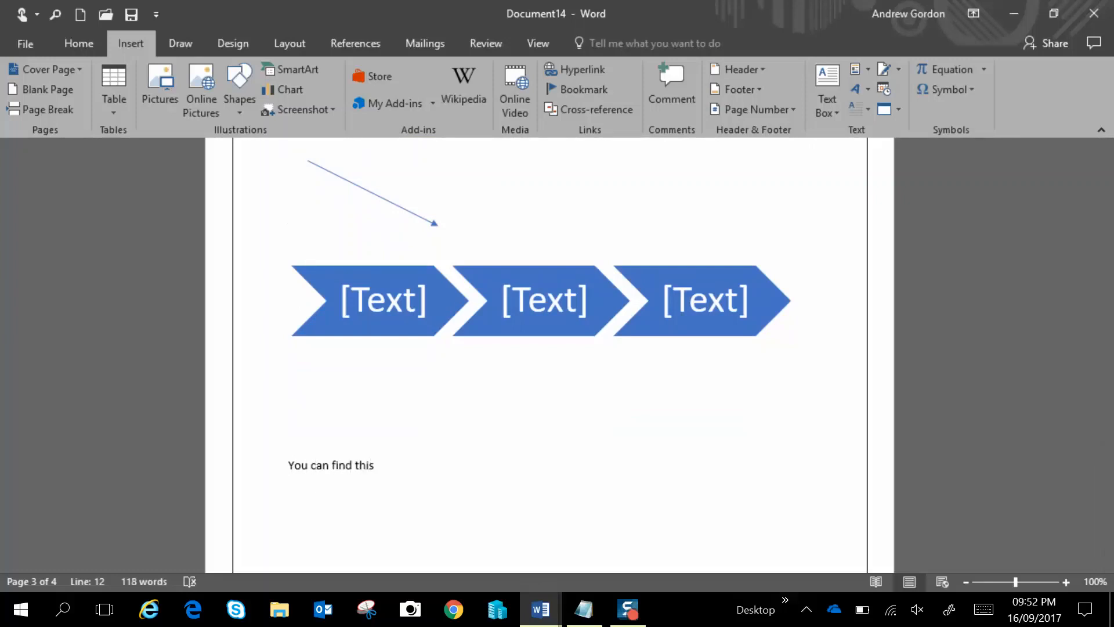
{"action": "type", "text": "on the internet"}
{"action": "double_click", "coordinate": [426, 464]}
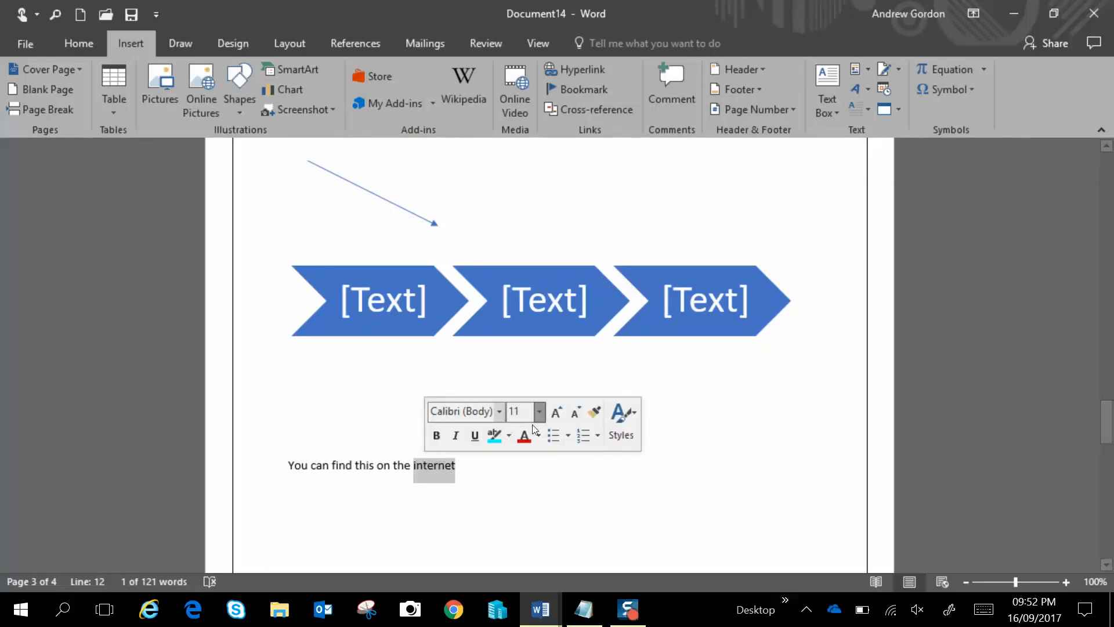
{"action": "left_click", "coordinate": [589, 72]}
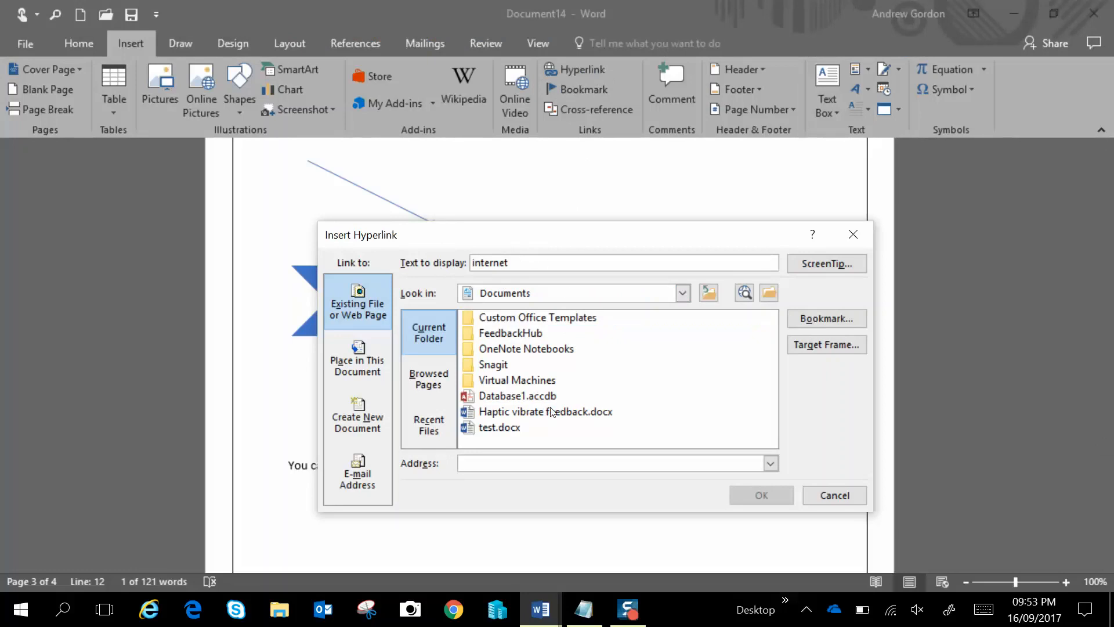
{"action": "type", "text": "ww"}
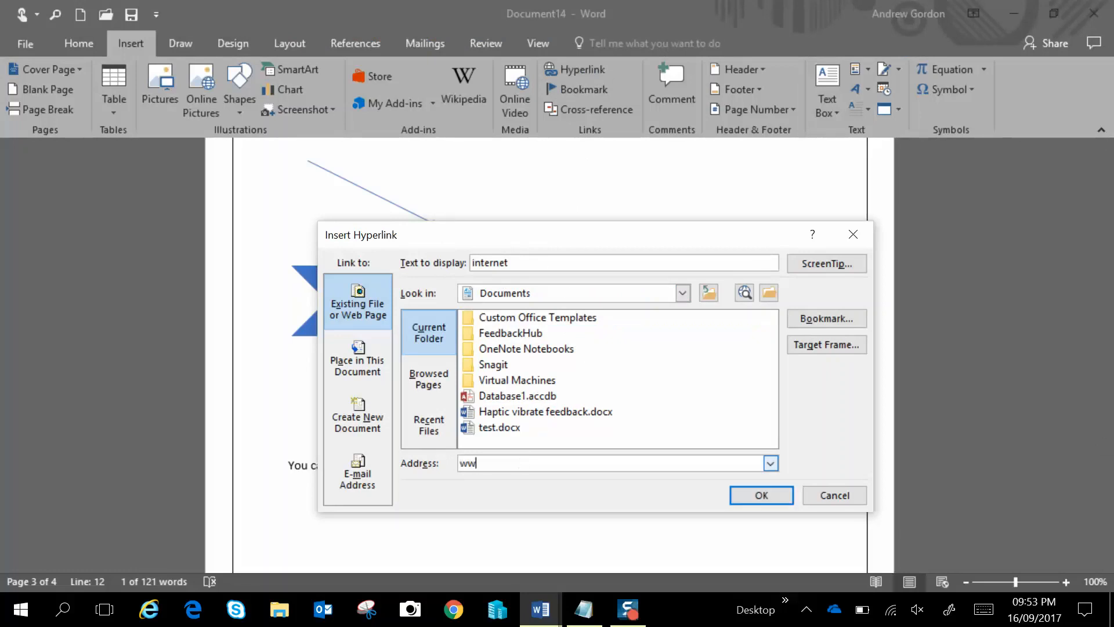
{"action": "type", "text": "w.google.com/"}
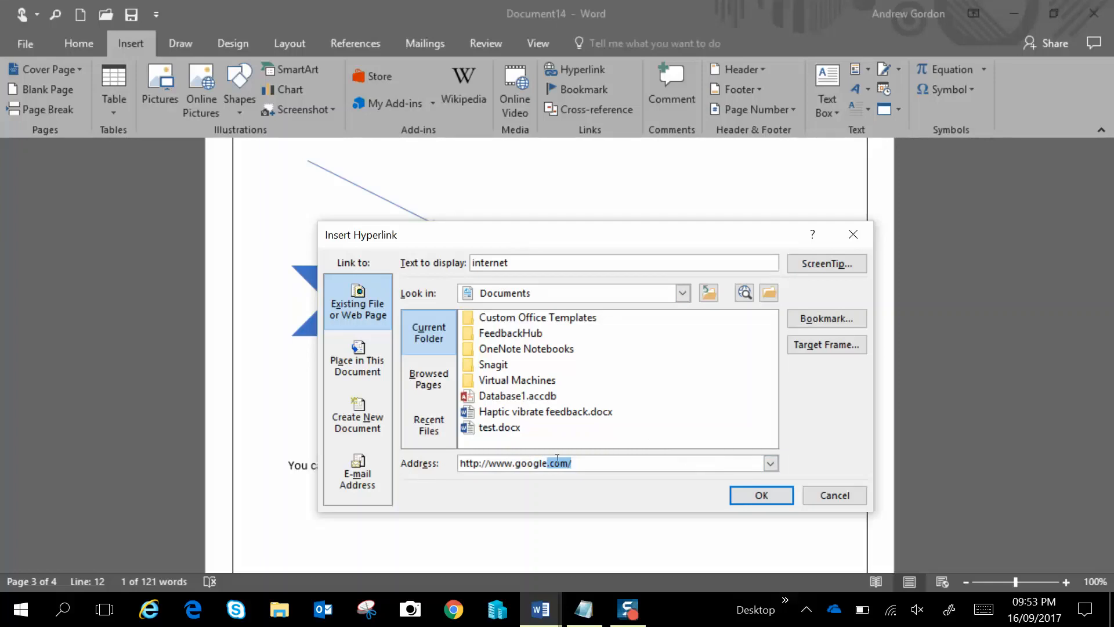
{"action": "left_click", "coordinate": [762, 497]}
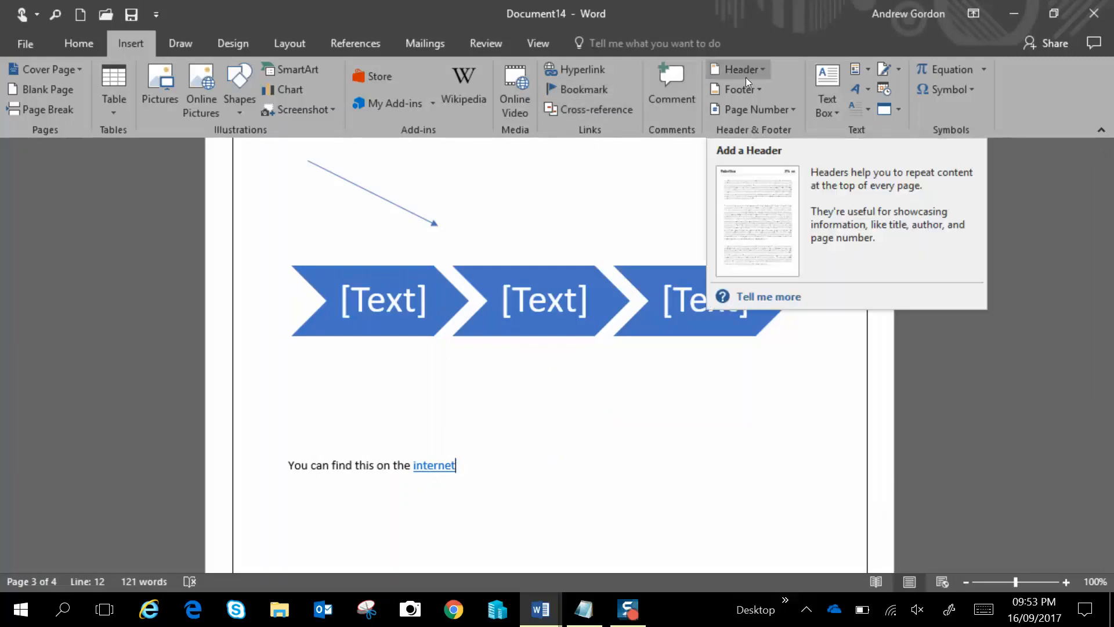
Insert a Blank header reading 'My New Tutorial' and close the header and footer area
{"action": "scroll", "coordinate": [633, 201], "scroll_direction": "up", "scroll_amount": 1}
{"action": "scroll", "coordinate": [633, 200], "scroll_direction": "up", "scroll_amount": 14}
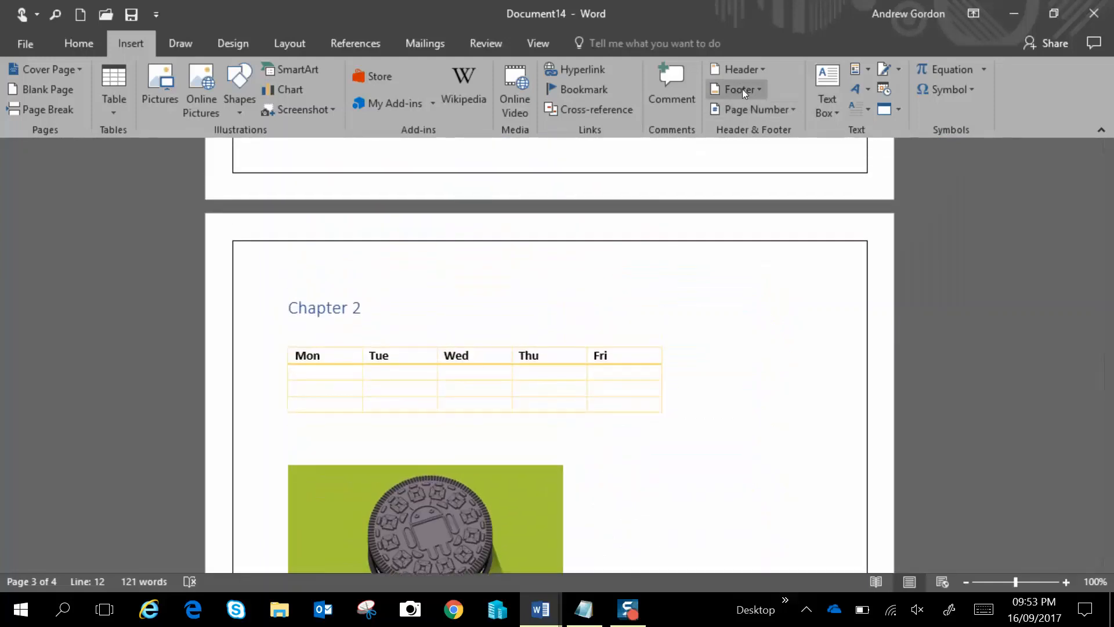
{"action": "left_click", "coordinate": [753, 68]}
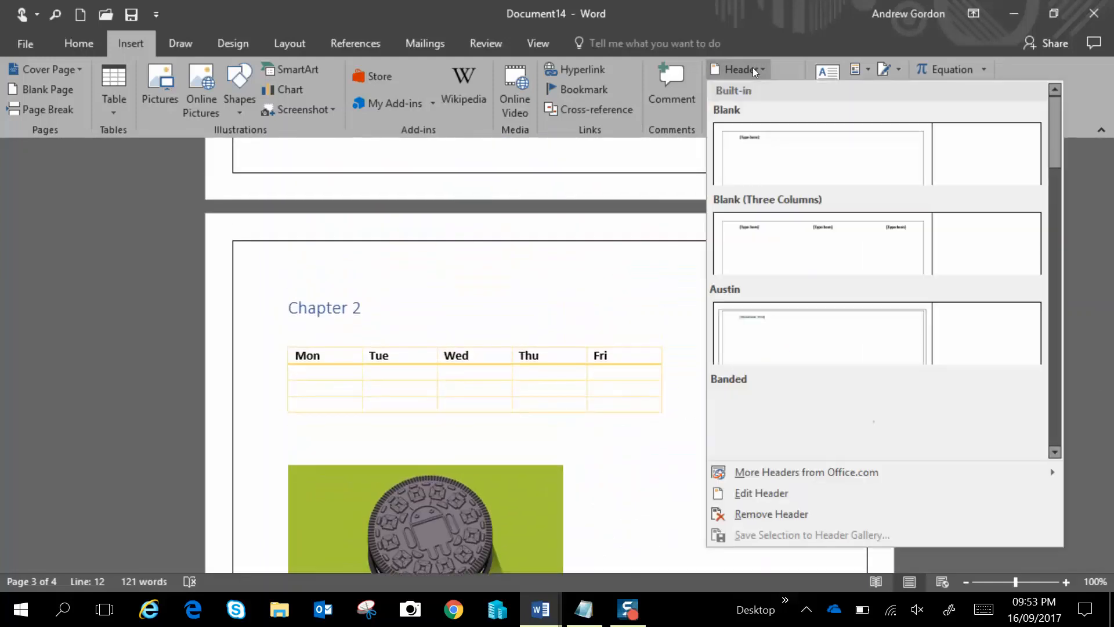
{"action": "left_click", "coordinate": [759, 144]}
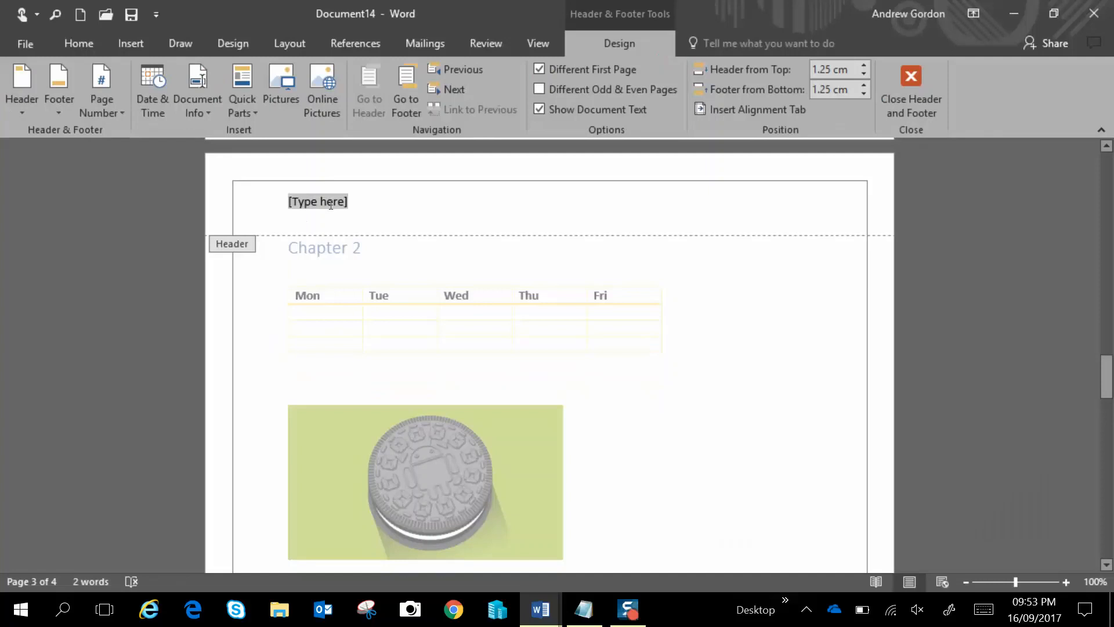
{"action": "type", "text": "My New"}
{"action": "key", "text": "BackSpace"}
{"action": "key", "text": "BackSpace"}
{"action": "key", "text": "BackSpace"}
{"action": "key", "text": "BackSpace"}
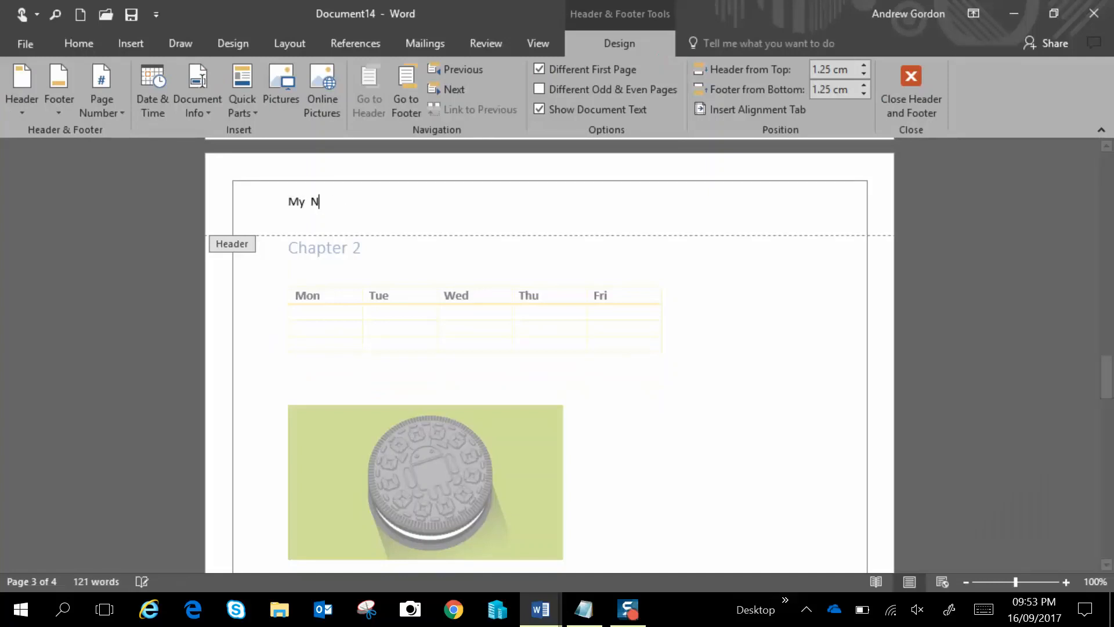
{"action": "type", "text": "New "}
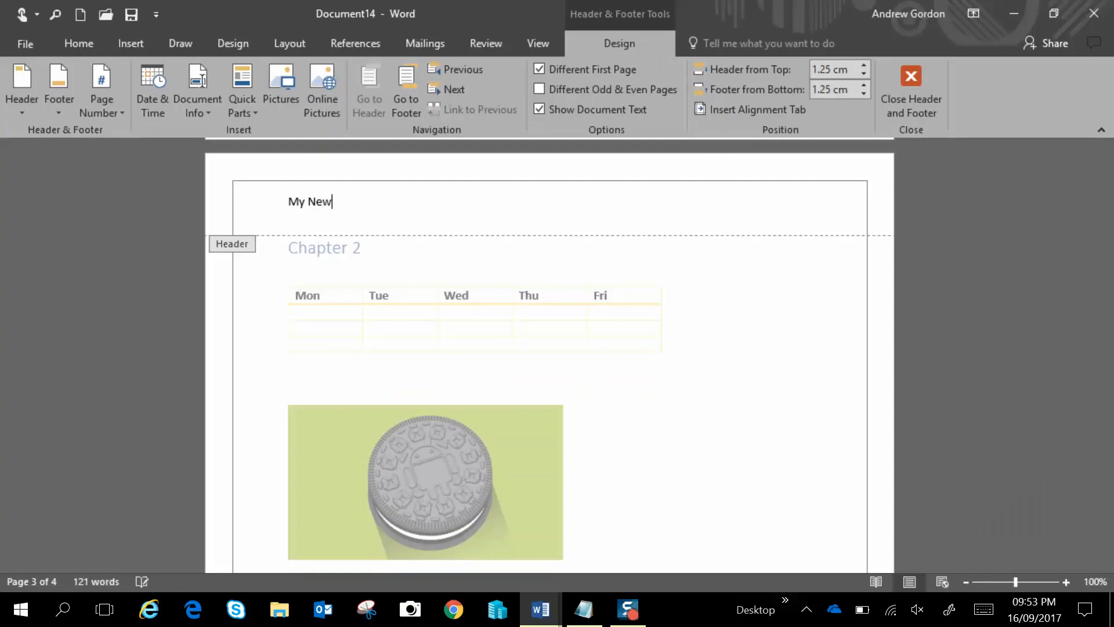
{"action": "type", "text": "Tutorial"}
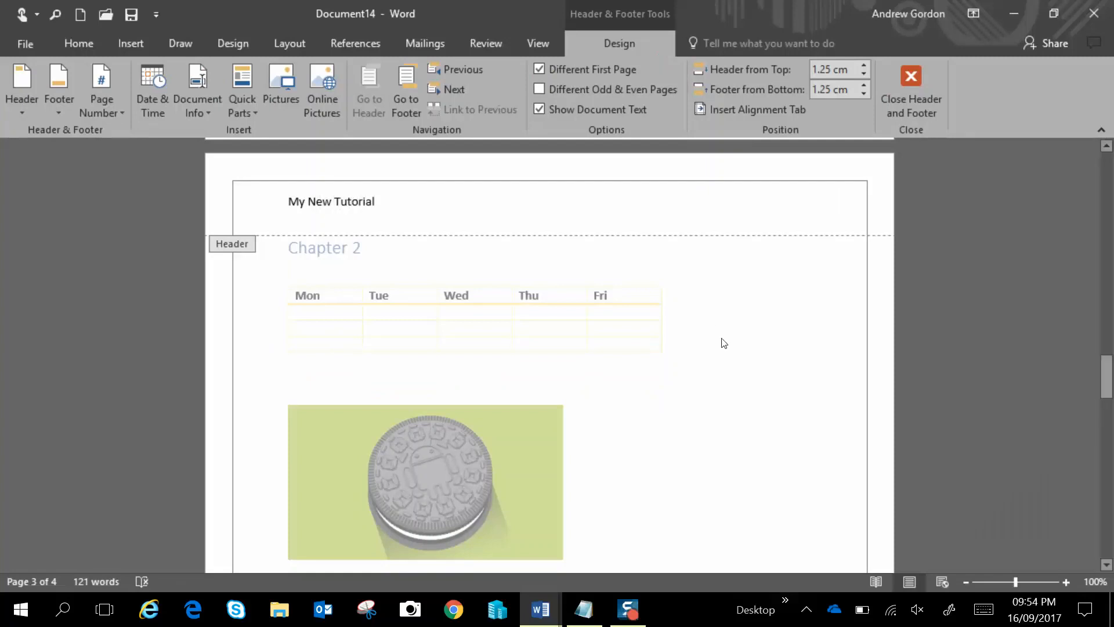
{"action": "left_click", "coordinate": [912, 90]}
Scroll through the document pages to check the header
{"action": "scroll", "coordinate": [775, 308], "scroll_direction": "up", "scroll_amount": 1}
{"action": "scroll", "coordinate": [776, 308], "scroll_direction": "down", "scroll_amount": 4}
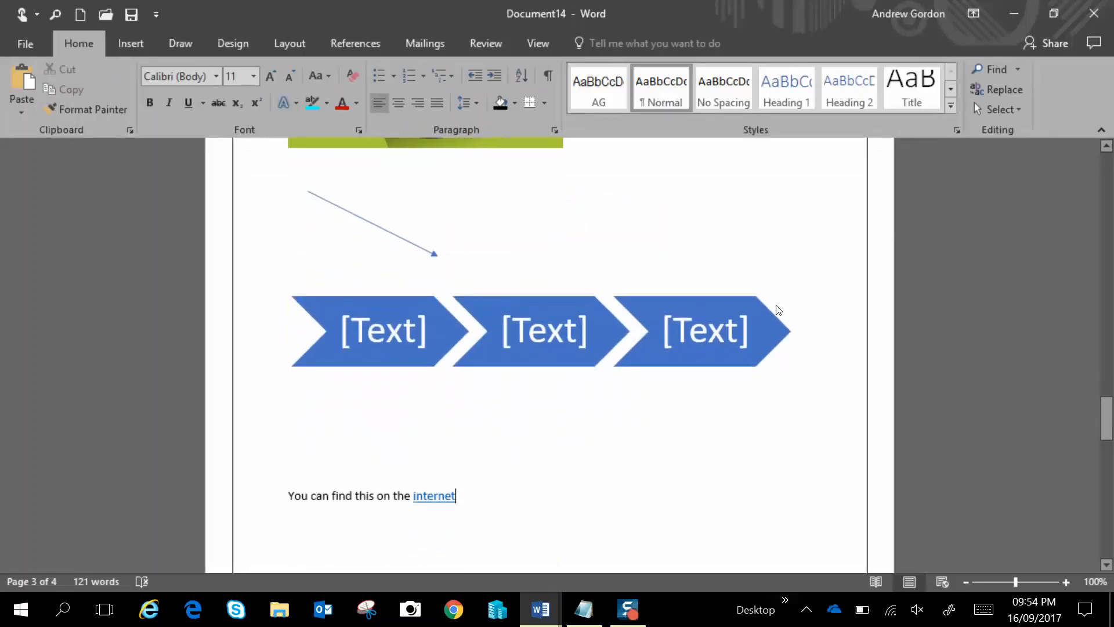
{"action": "scroll", "coordinate": [778, 309], "scroll_direction": "up", "scroll_amount": 1}
{"action": "scroll", "coordinate": [778, 310], "scroll_direction": "down", "scroll_amount": 7}
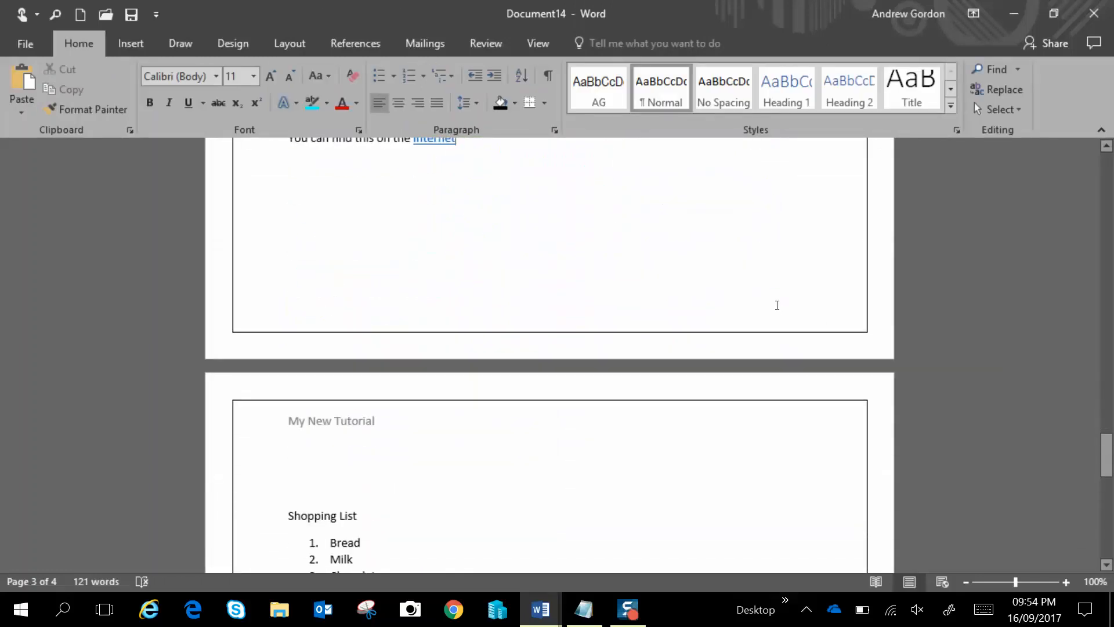
{"action": "scroll", "coordinate": [776, 304], "scroll_direction": "up", "scroll_amount": 14}
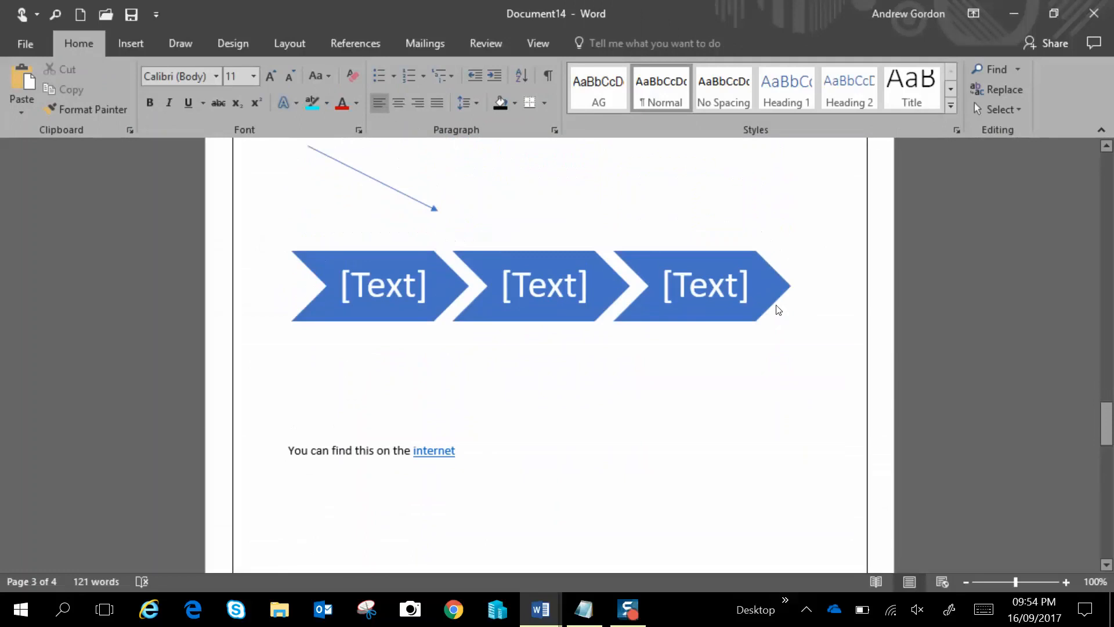
{"action": "scroll", "coordinate": [777, 305], "scroll_direction": "up", "scroll_amount": 16}
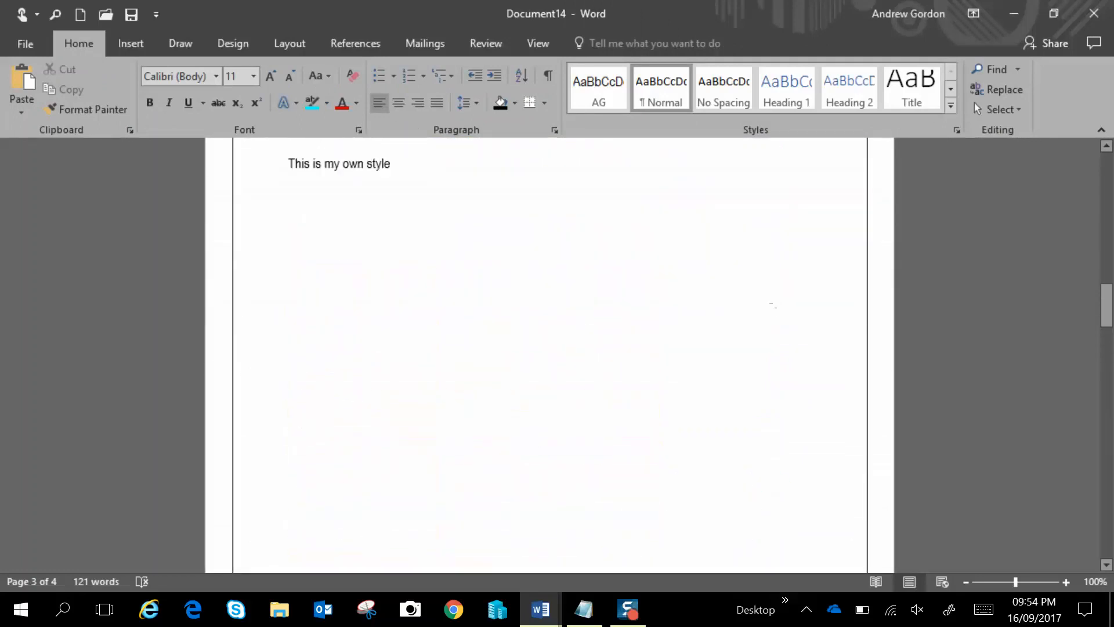
{"action": "scroll", "coordinate": [778, 310], "scroll_direction": "up", "scroll_amount": 6}
{"action": "scroll", "coordinate": [778, 309], "scroll_direction": "down", "scroll_amount": 1}
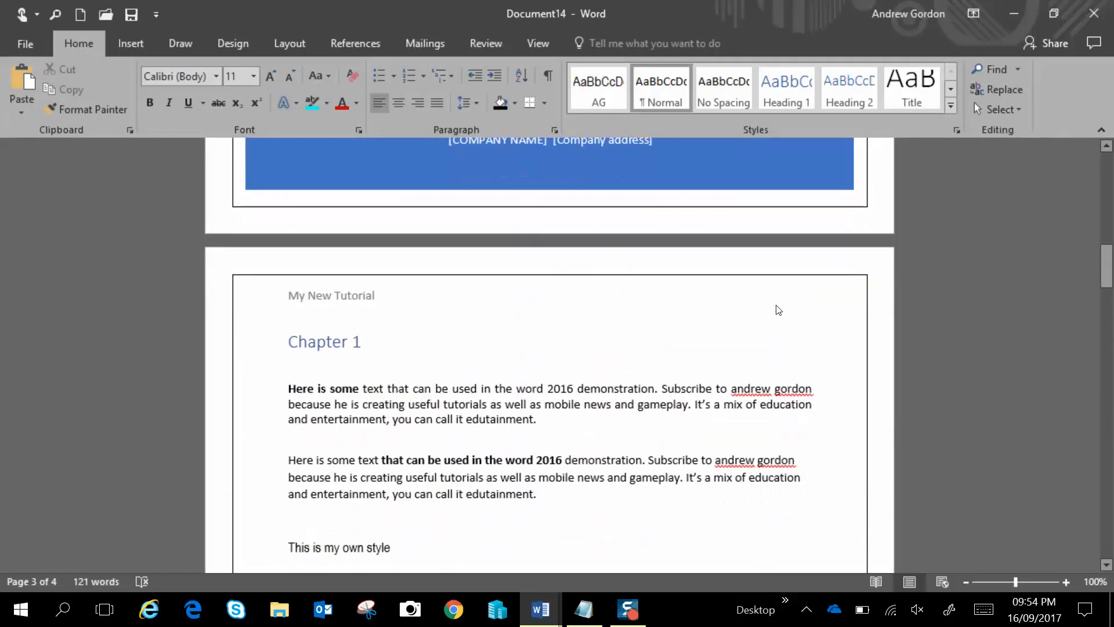
{"action": "scroll", "coordinate": [777, 310], "scroll_direction": "down", "scroll_amount": 1}
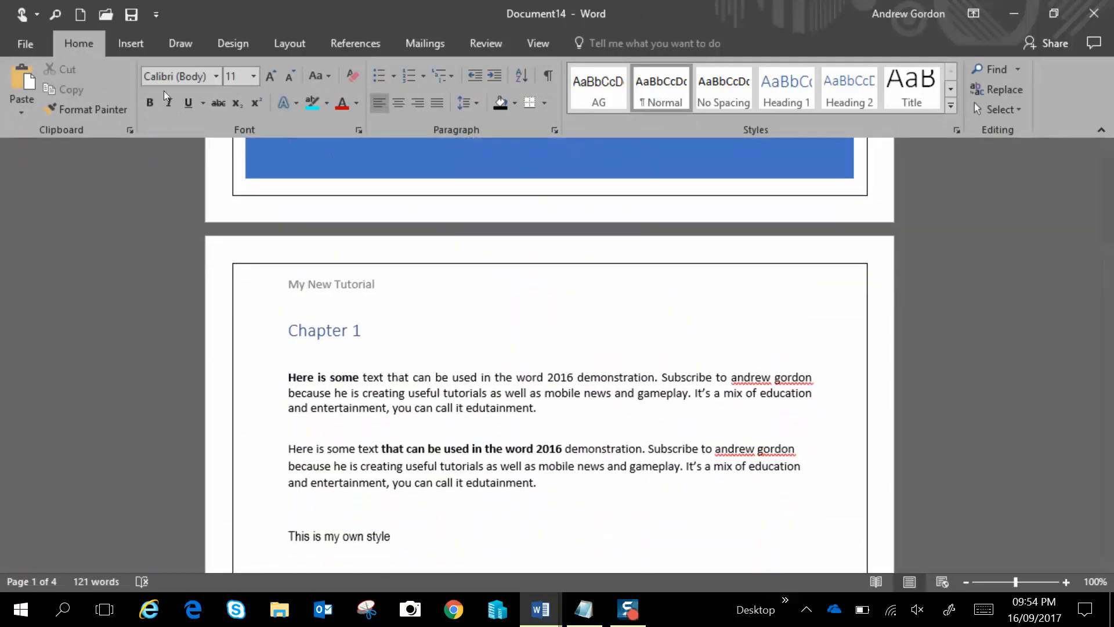
Insert a Blank footer with 'Document' and 'A' on two lines, then close the header and footer area
{"action": "left_click", "coordinate": [132, 47]}
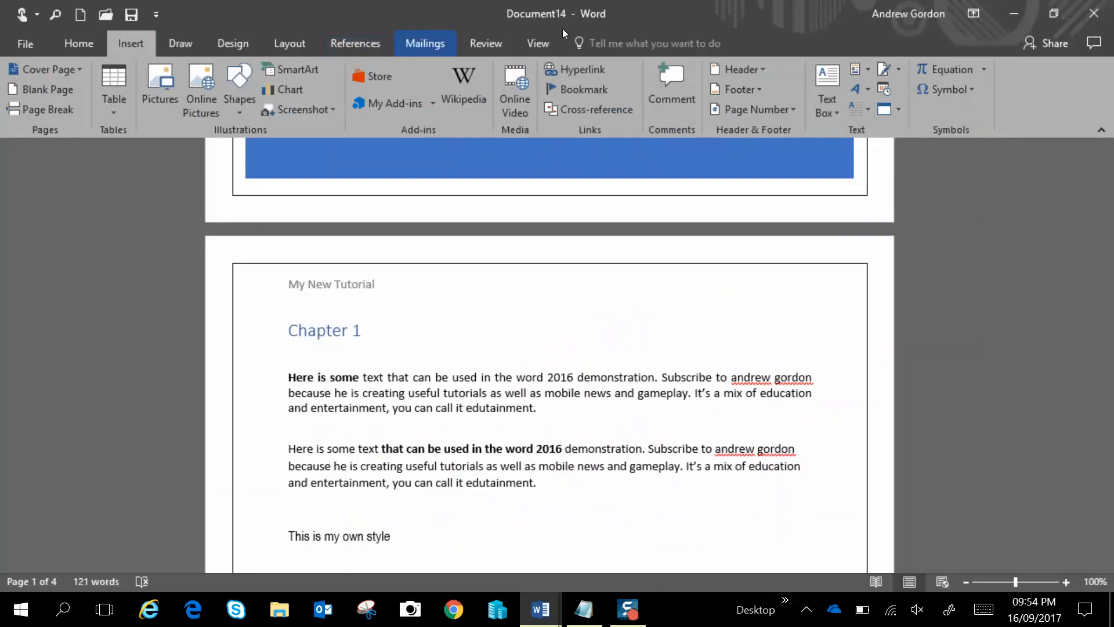
{"action": "left_click", "coordinate": [750, 91]}
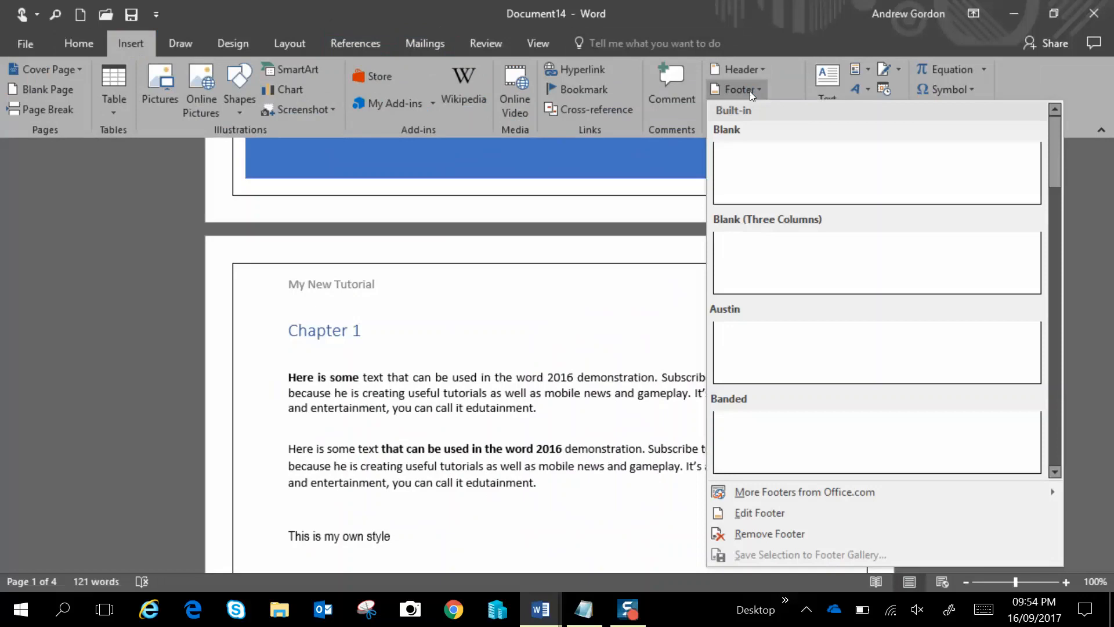
{"action": "left_click", "coordinate": [764, 174]}
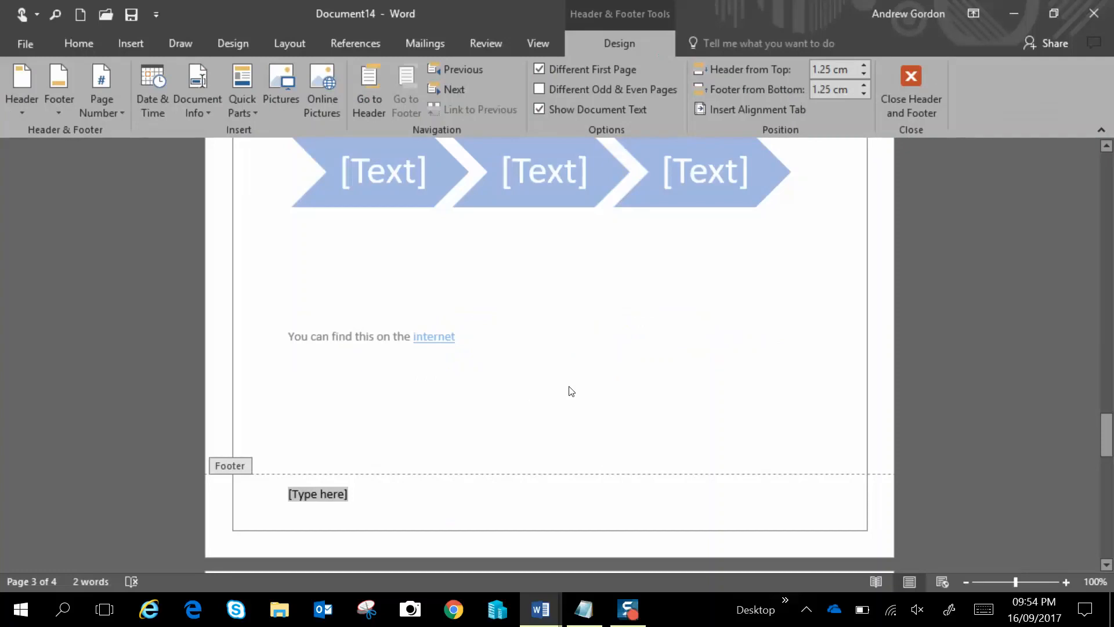
{"action": "type", "text": "Document"}
{"action": "key", "text": "Return"}
{"action": "type", "text": "A"}
{"action": "key", "text": "Return"}
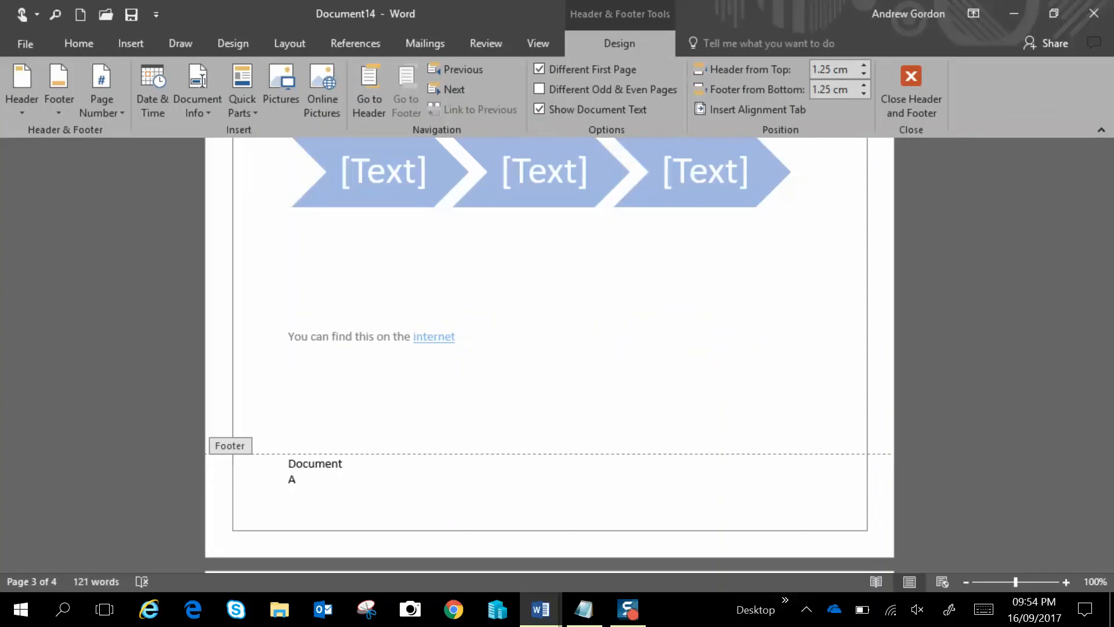
{"action": "key", "text": "BackSpace"}
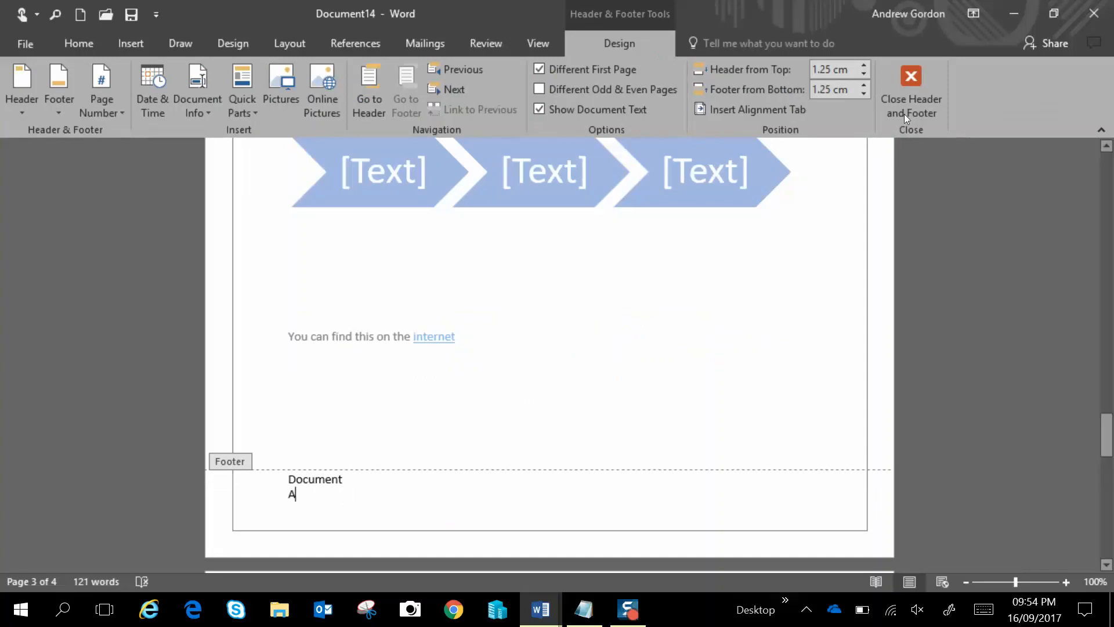
{"action": "left_click", "coordinate": [924, 83]}
{"action": "scroll", "coordinate": [644, 265], "scroll_direction": "down", "scroll_amount": 10}
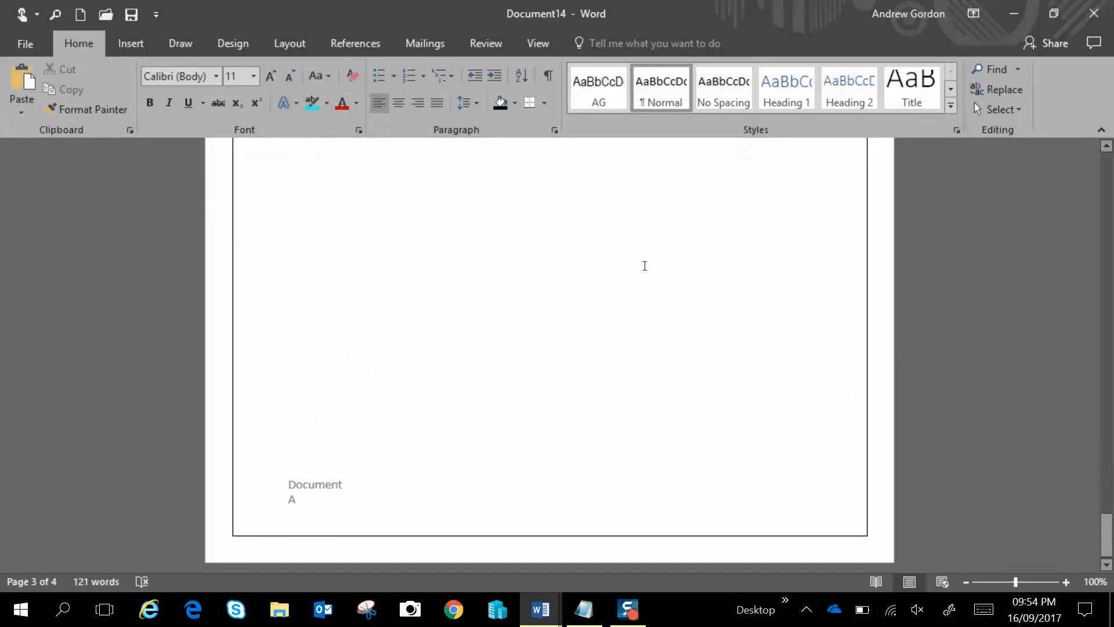
{"action": "scroll", "coordinate": [644, 265], "scroll_direction": "up", "scroll_amount": 10}
{"action": "scroll", "coordinate": [645, 265], "scroll_direction": "up", "scroll_amount": 10}
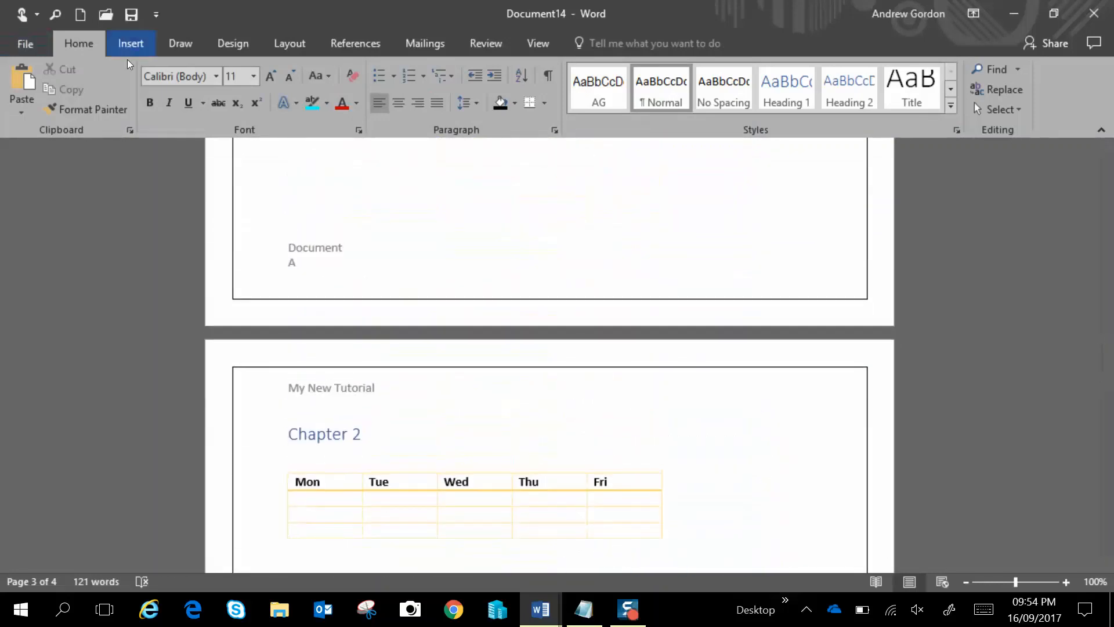
{"action": "left_click", "coordinate": [130, 46]}
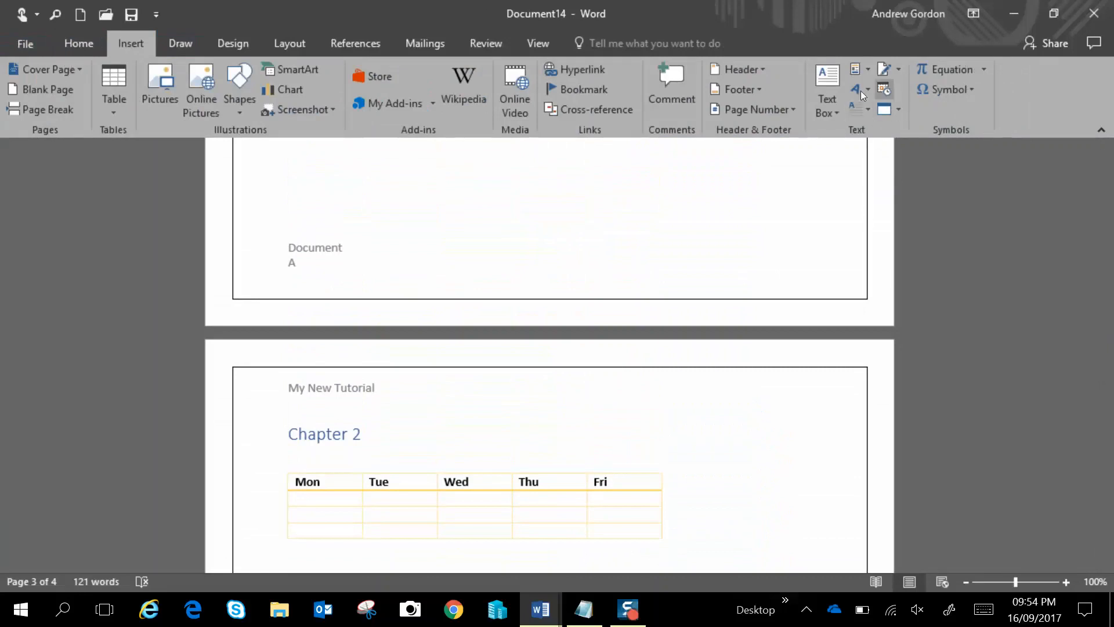
{"action": "left_click", "coordinate": [756, 91]}
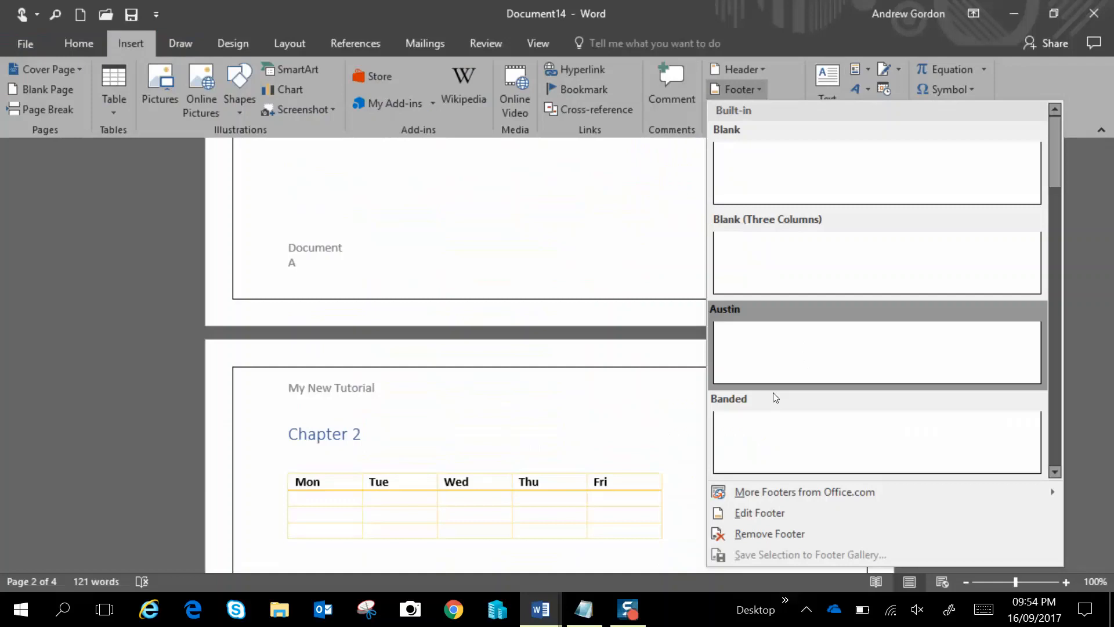
{"action": "left_click", "coordinate": [786, 38]}
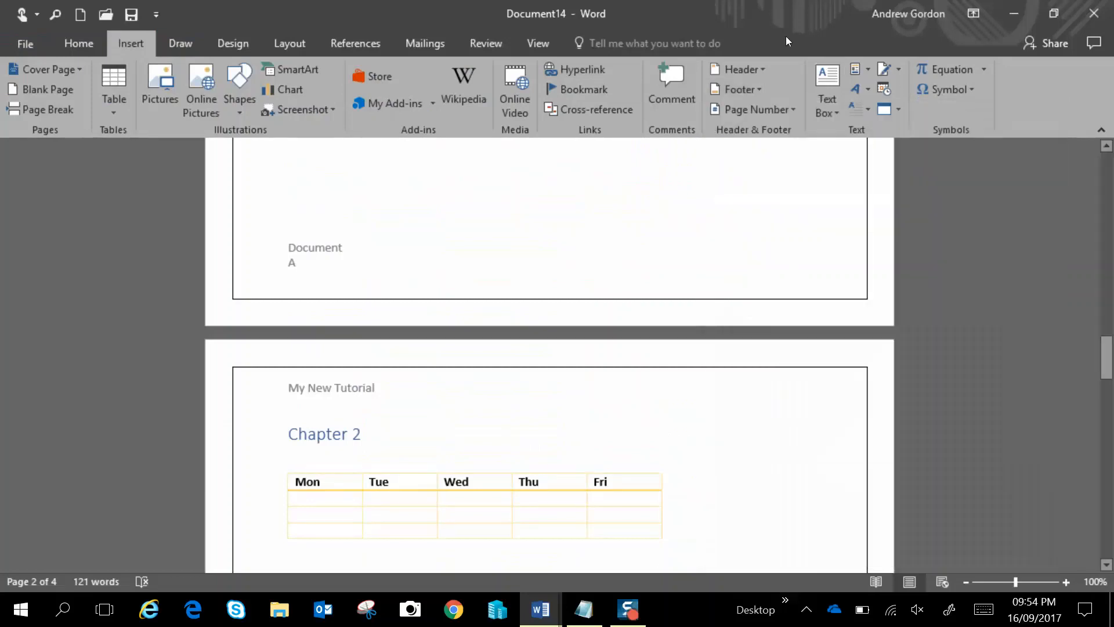
Insert an Automatic Table 1 table of contents above the Chapter 1 heading
{"action": "left_click", "coordinate": [792, 109]}
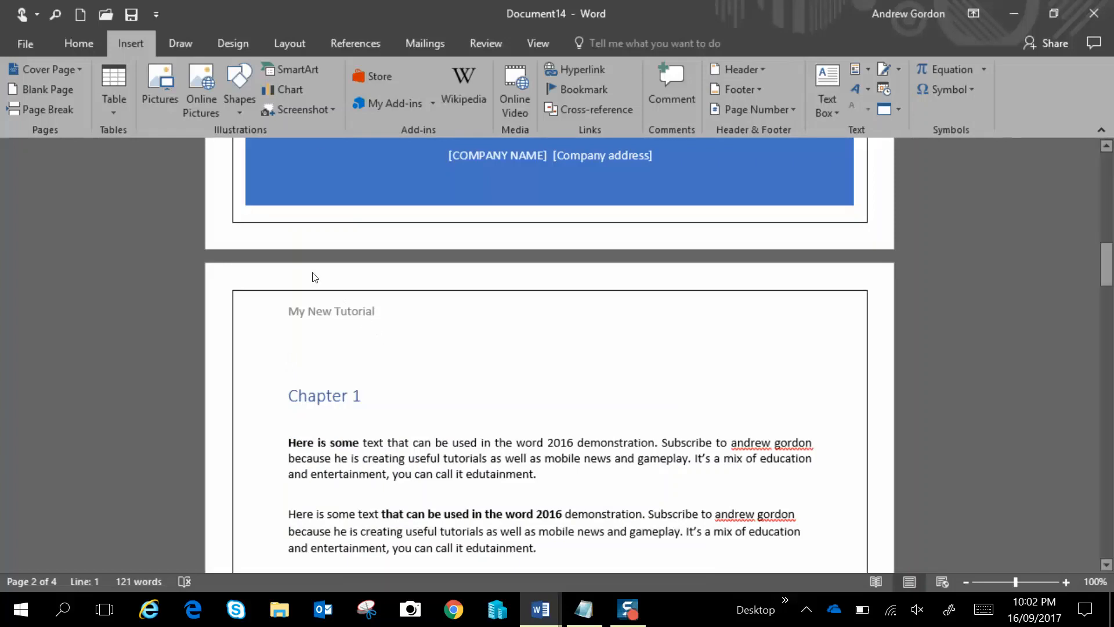
{"action": "left_click", "coordinate": [355, 45]}
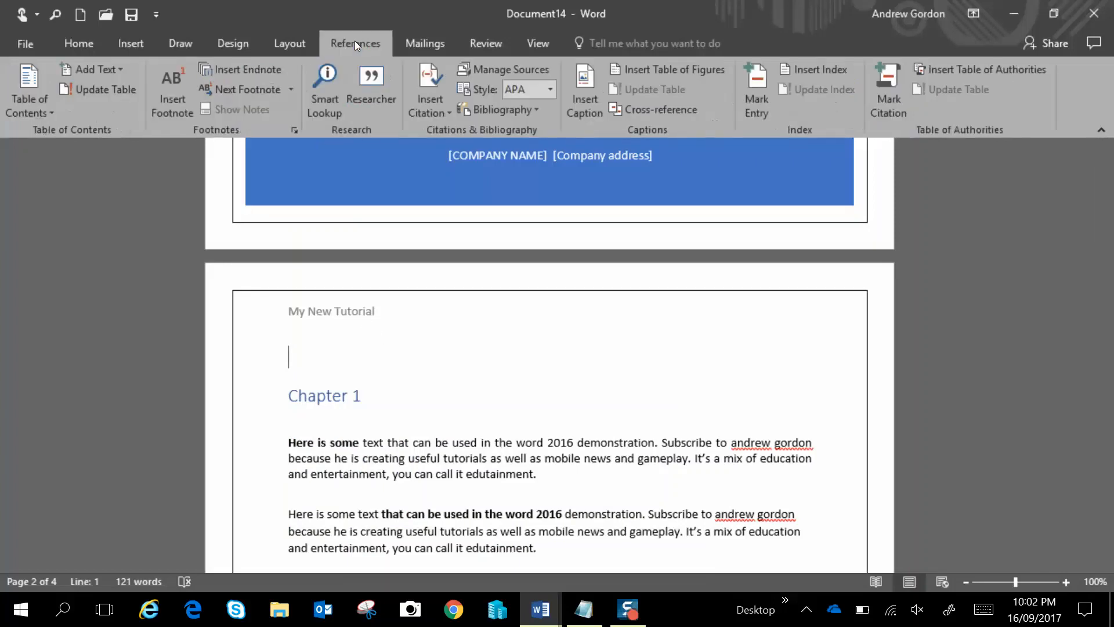
{"action": "left_click", "coordinate": [44, 93]}
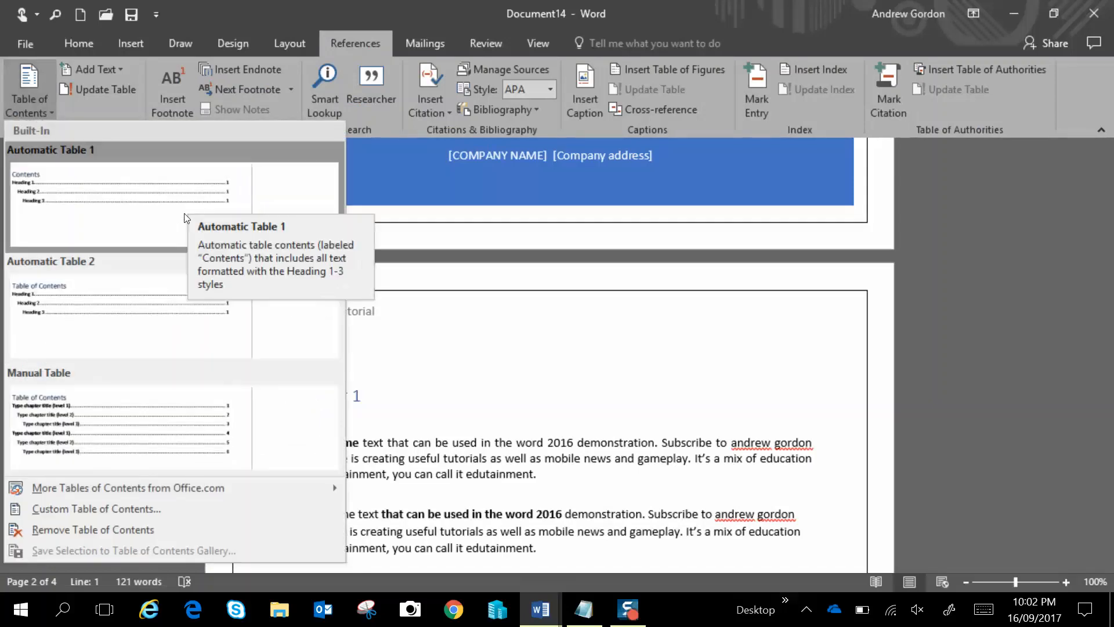
{"action": "left_click", "coordinate": [73, 215]}
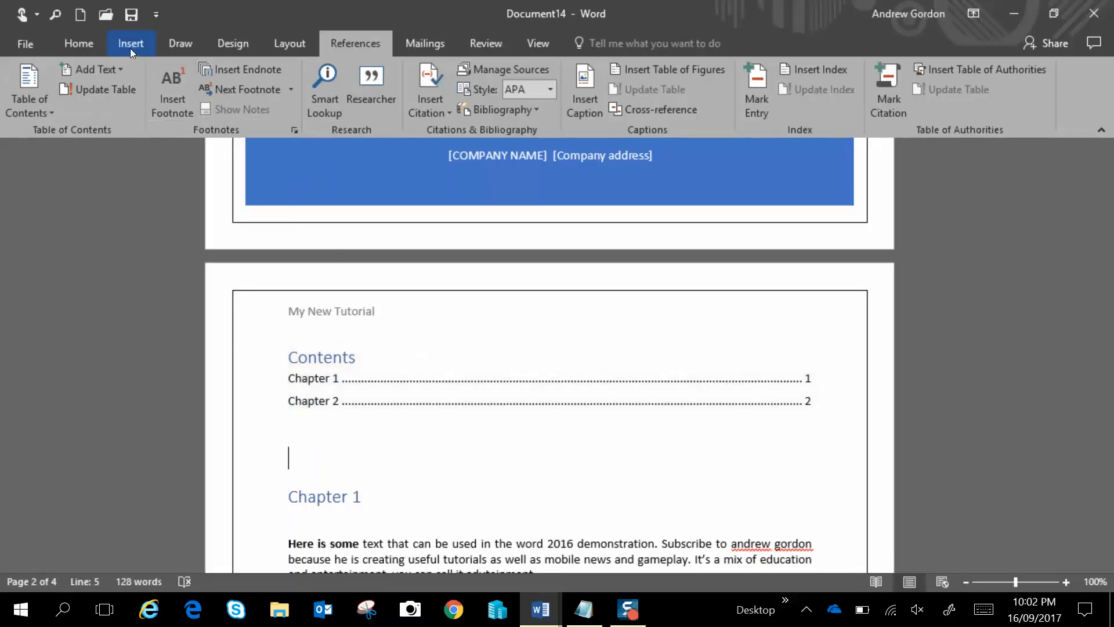
Add a Heading 1 titled 'Shopping' above the Shopping List on the last page
{"action": "left_click", "coordinate": [79, 43]}
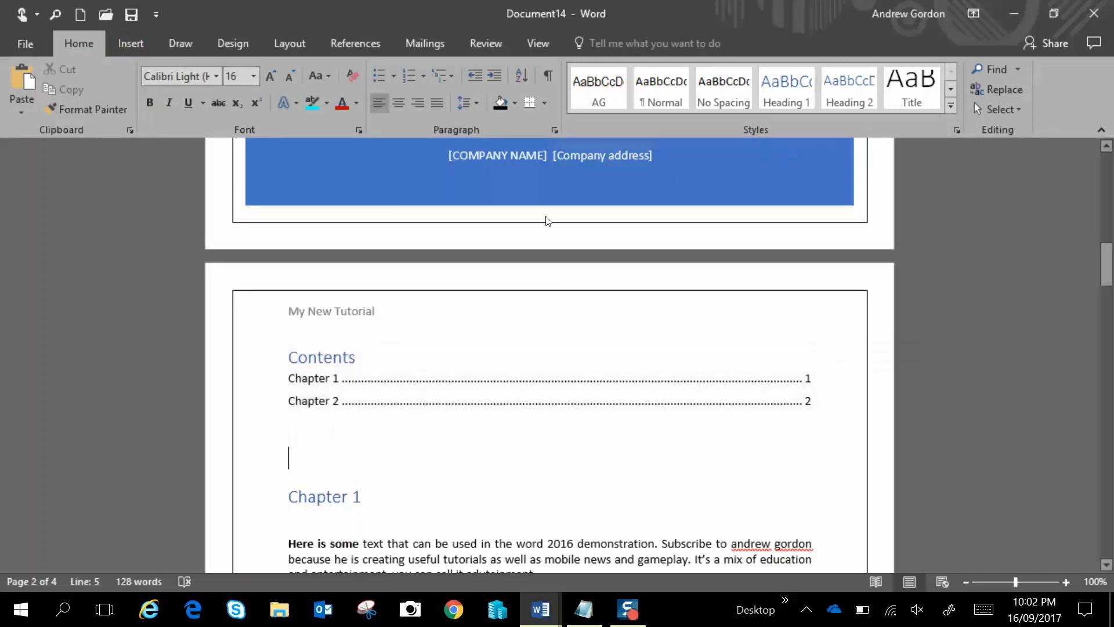
{"action": "scroll", "coordinate": [523, 436], "scroll_direction": "down", "scroll_amount": 10}
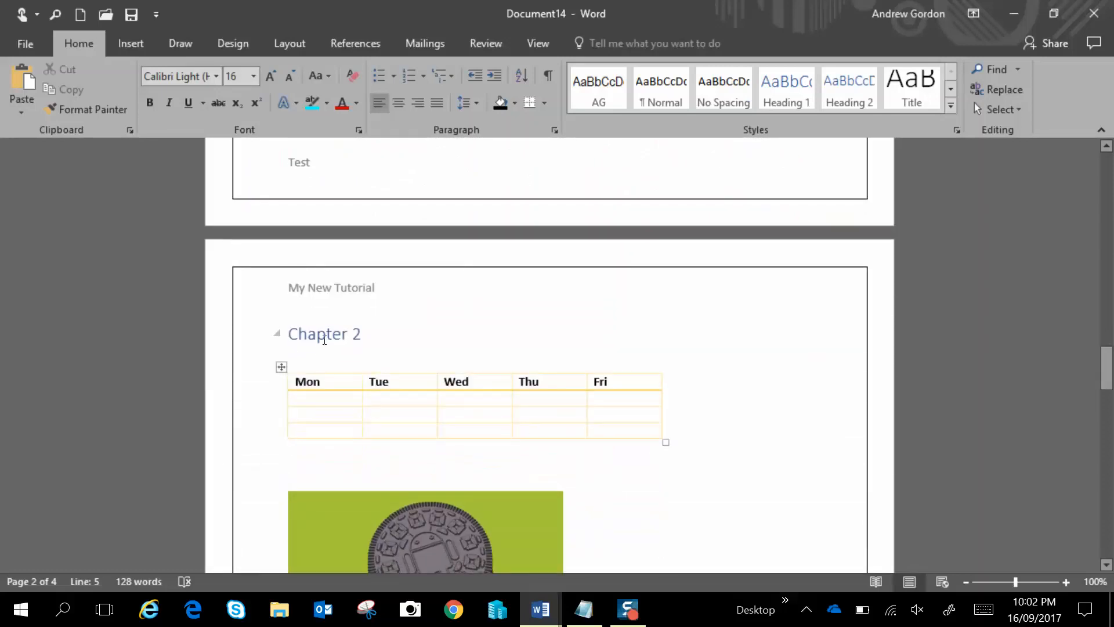
{"action": "scroll", "coordinate": [437, 376], "scroll_direction": "down", "scroll_amount": 12}
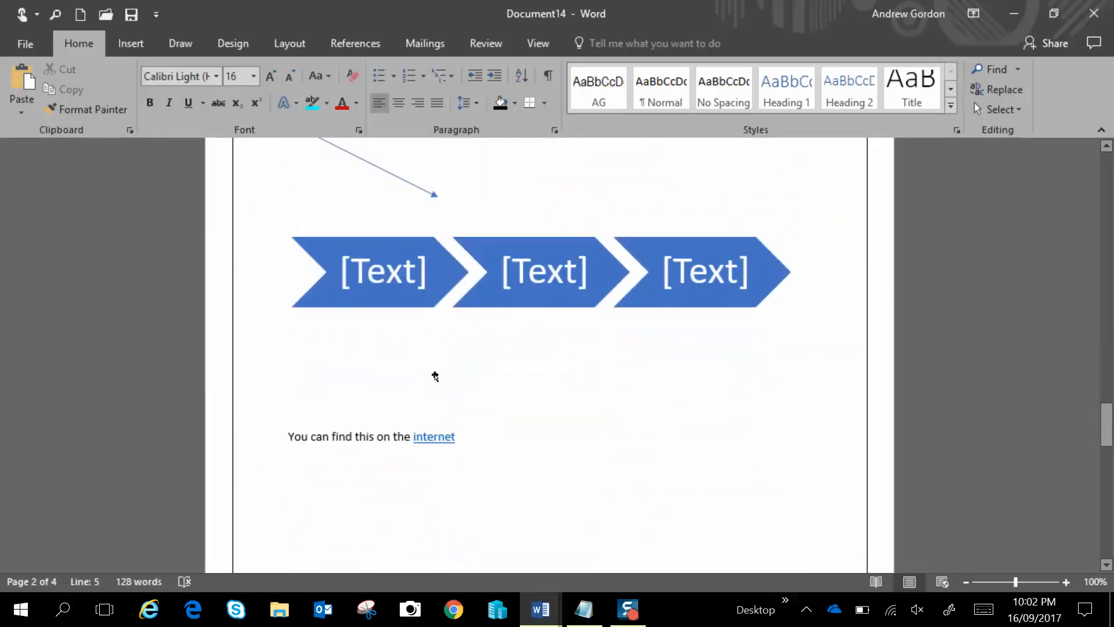
{"action": "scroll", "coordinate": [437, 378], "scroll_direction": "down", "scroll_amount": 4}
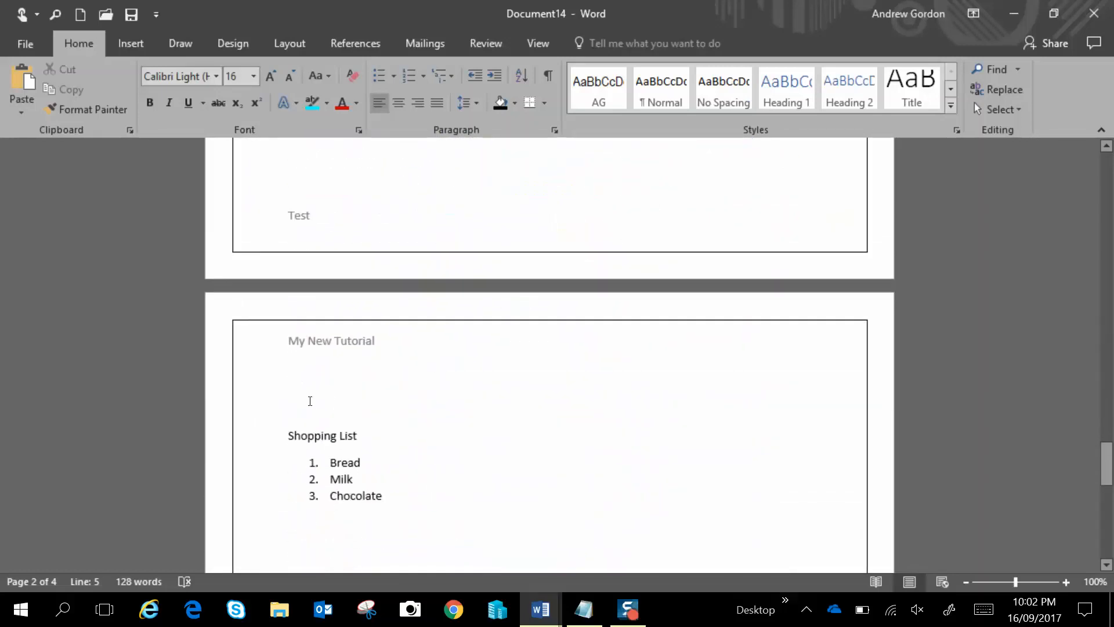
{"action": "left_click", "coordinate": [305, 396]}
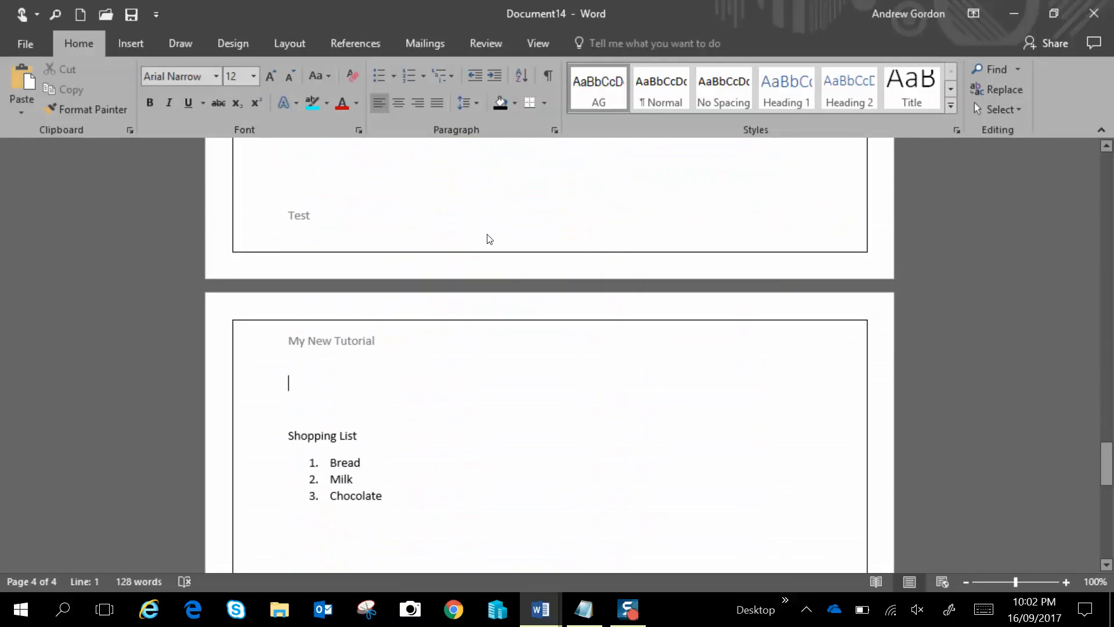
{"action": "left_click", "coordinate": [783, 103]}
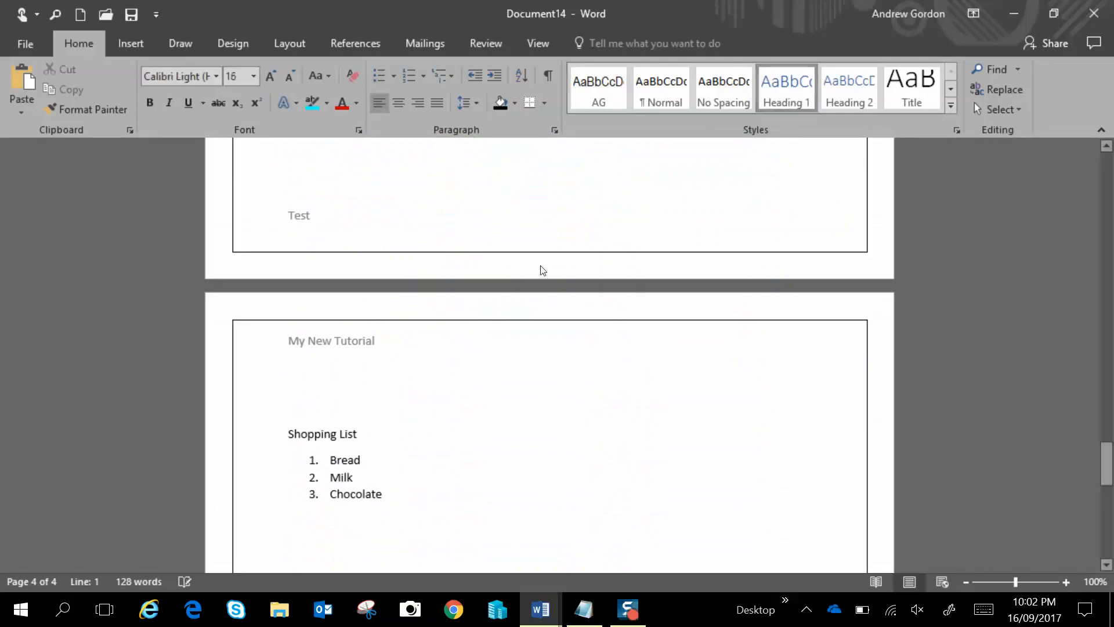
{"action": "type", "text": "Shopping"}
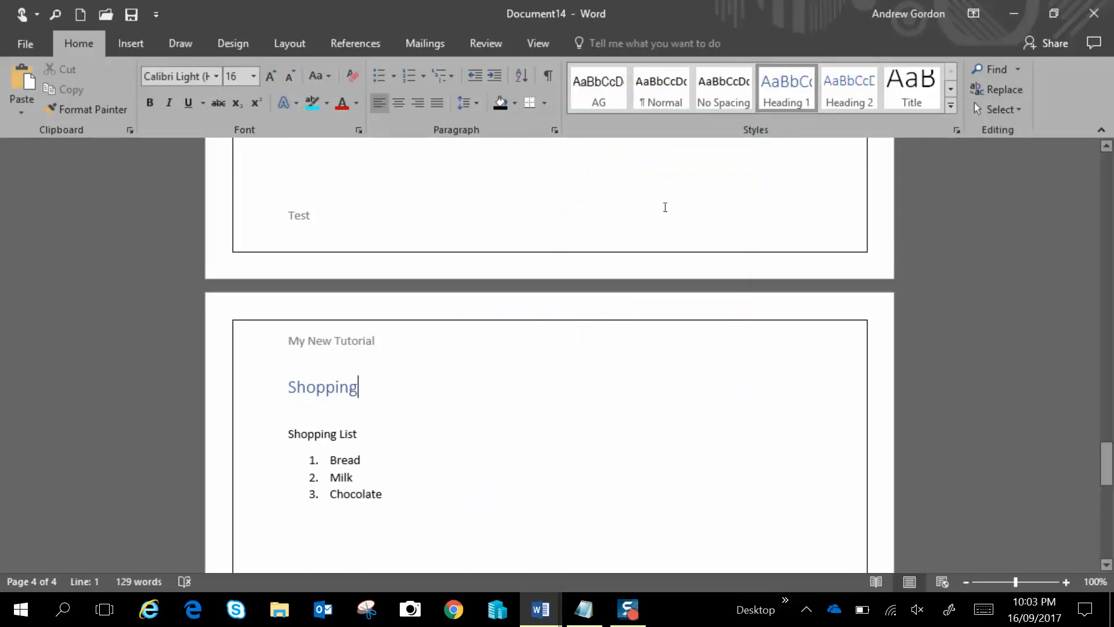
Update the entire table of contents
{"action": "scroll", "coordinate": [550, 260], "scroll_direction": "up", "scroll_amount": 15}
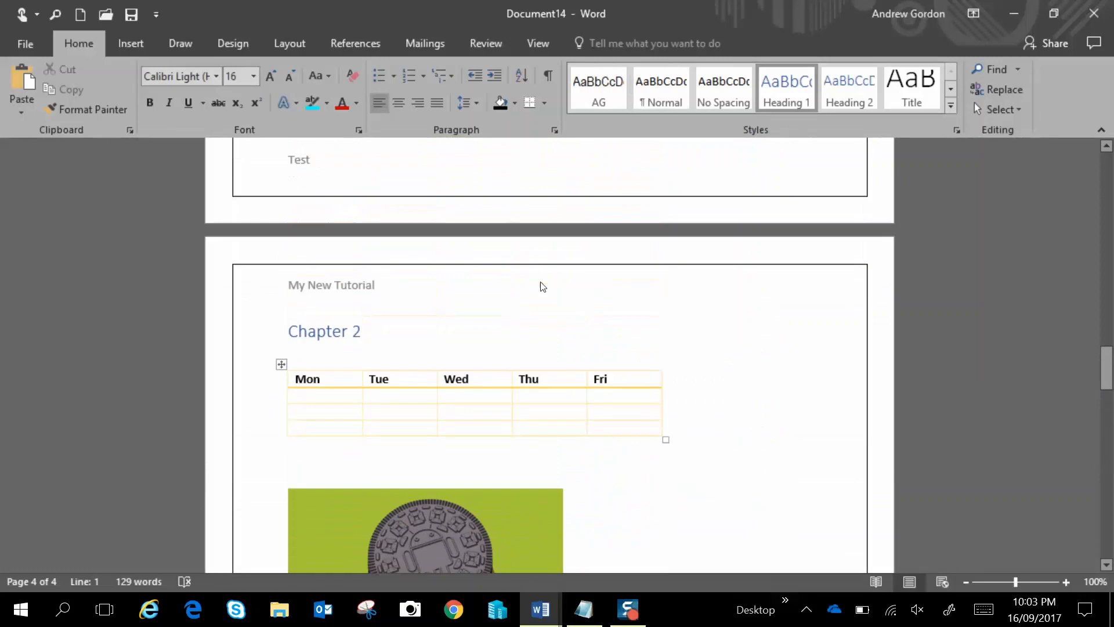
{"action": "scroll", "coordinate": [540, 282], "scroll_direction": "up", "scroll_amount": 12}
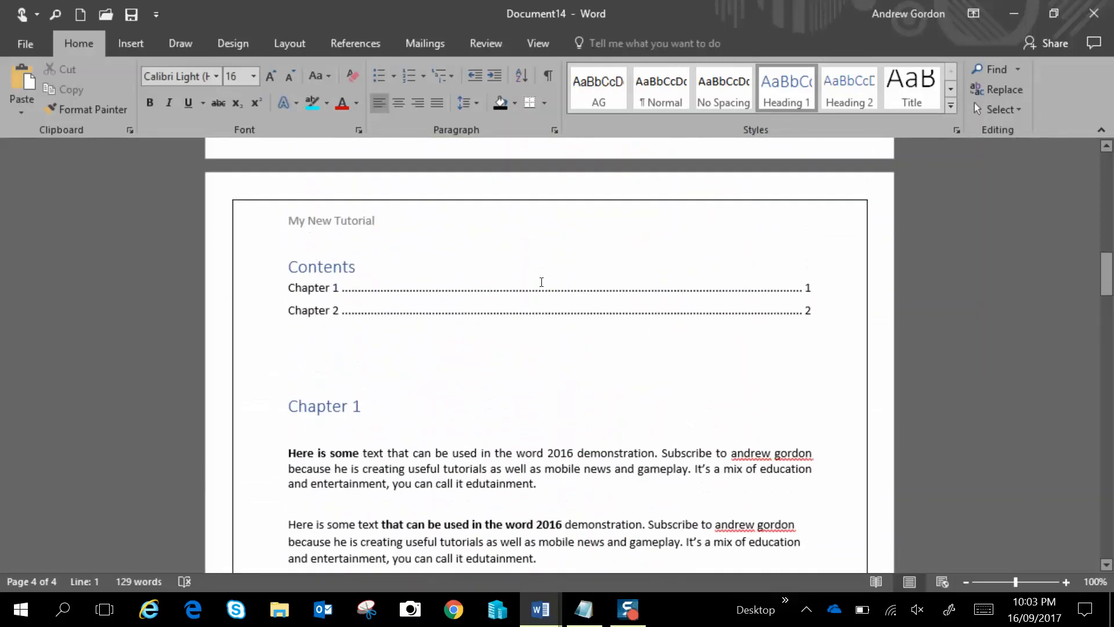
{"action": "left_click", "coordinate": [380, 332]}
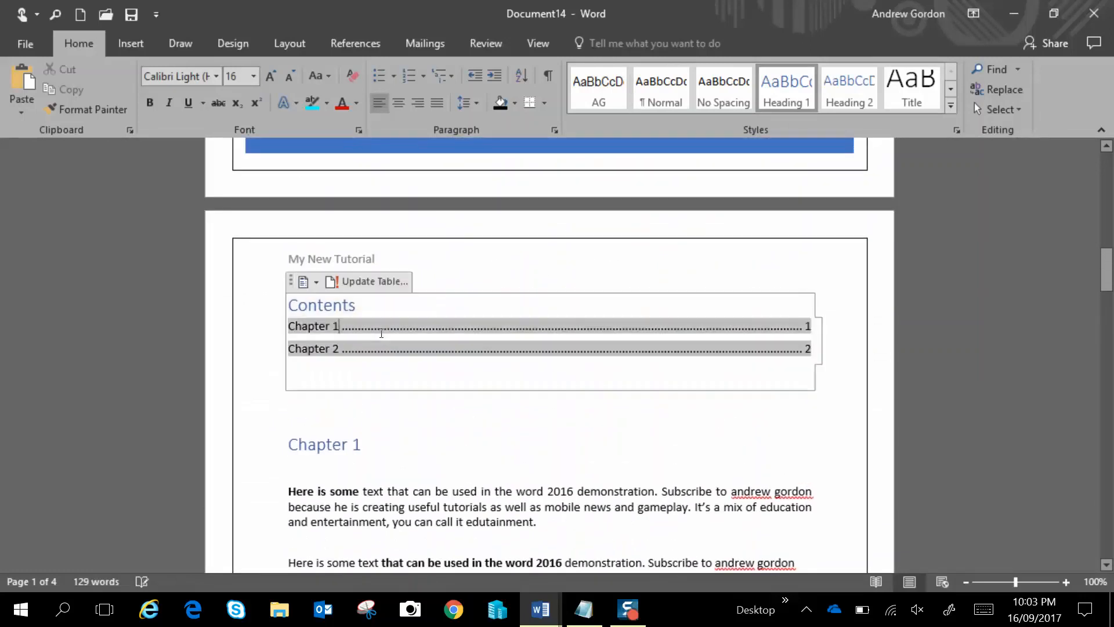
{"action": "left_click", "coordinate": [399, 293]}
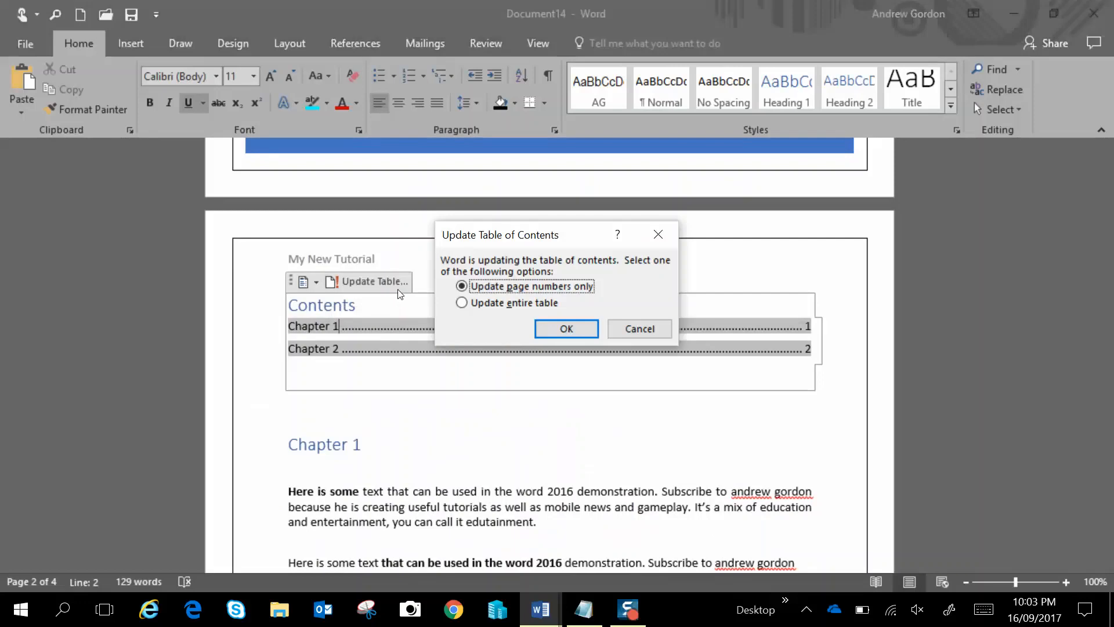
{"action": "left_click", "coordinate": [462, 304]}
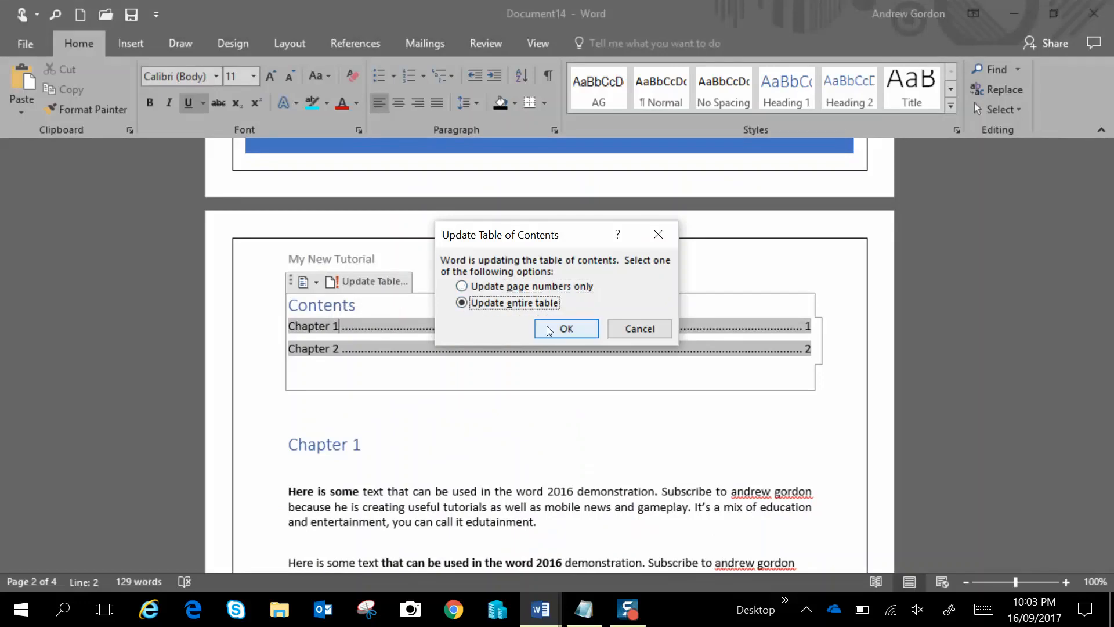
{"action": "left_click", "coordinate": [546, 327]}
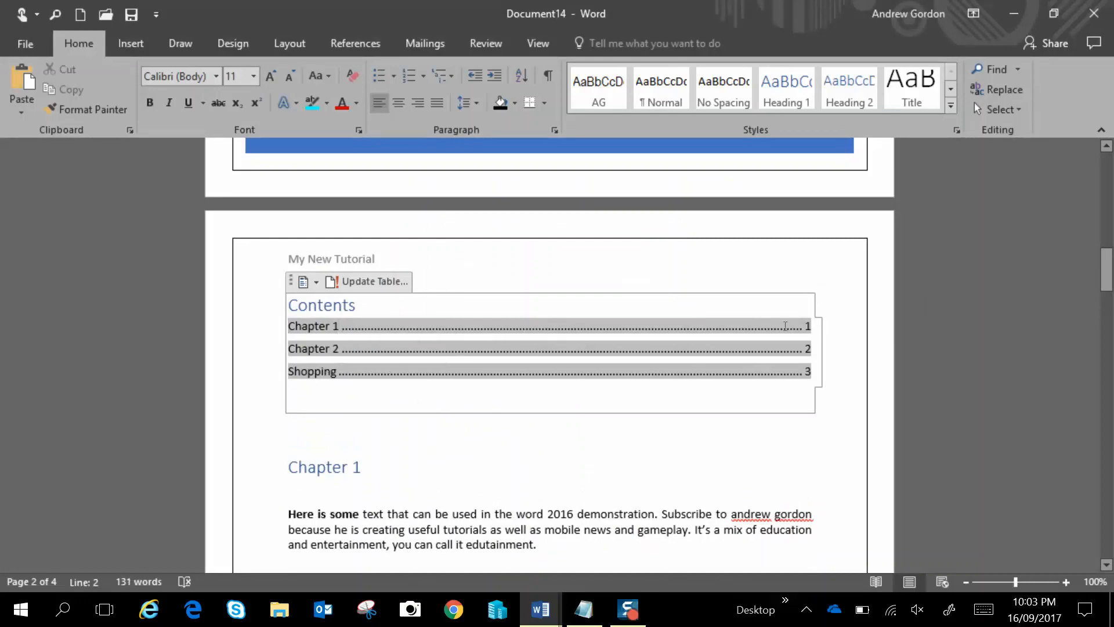
{"action": "key", "text": "ctrl+u"}
{"action": "left_click", "coordinate": [806, 413]}
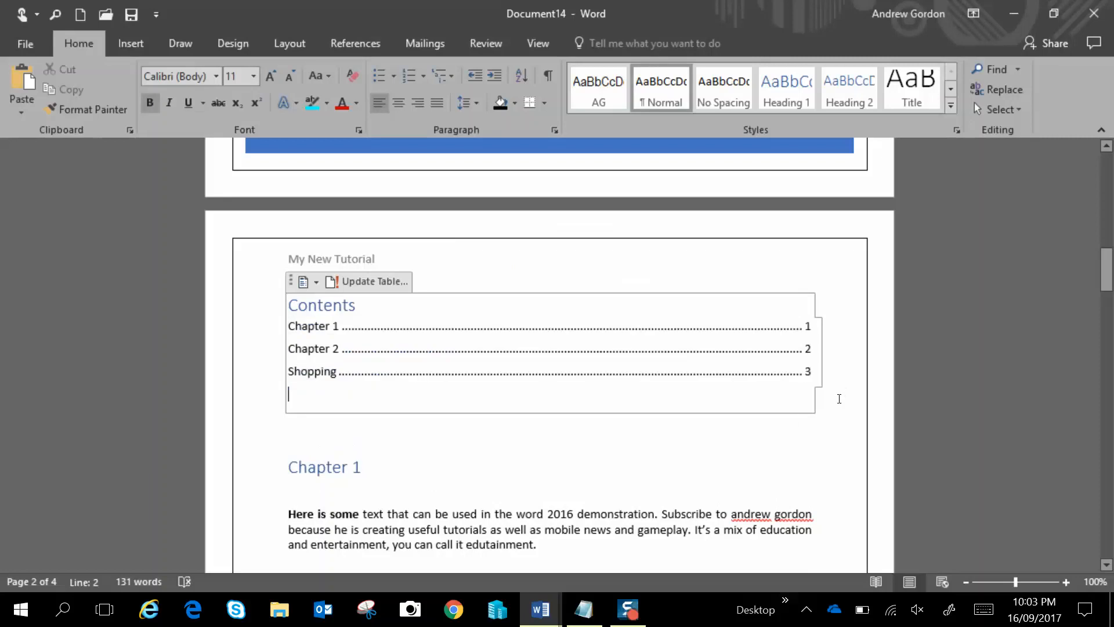
{"action": "left_click", "coordinate": [803, 454]}
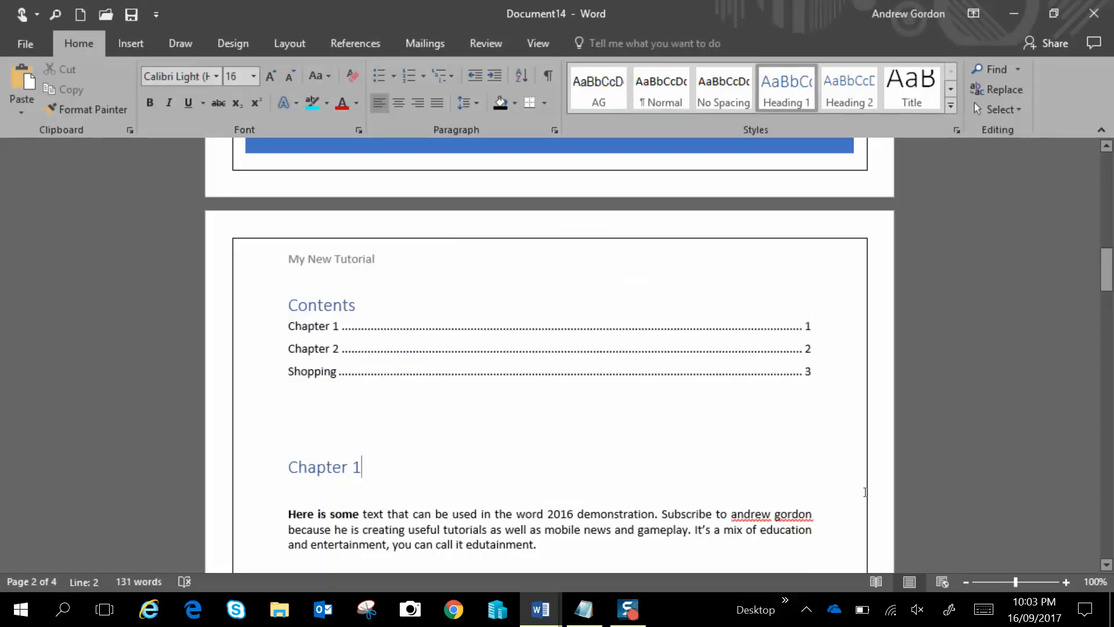